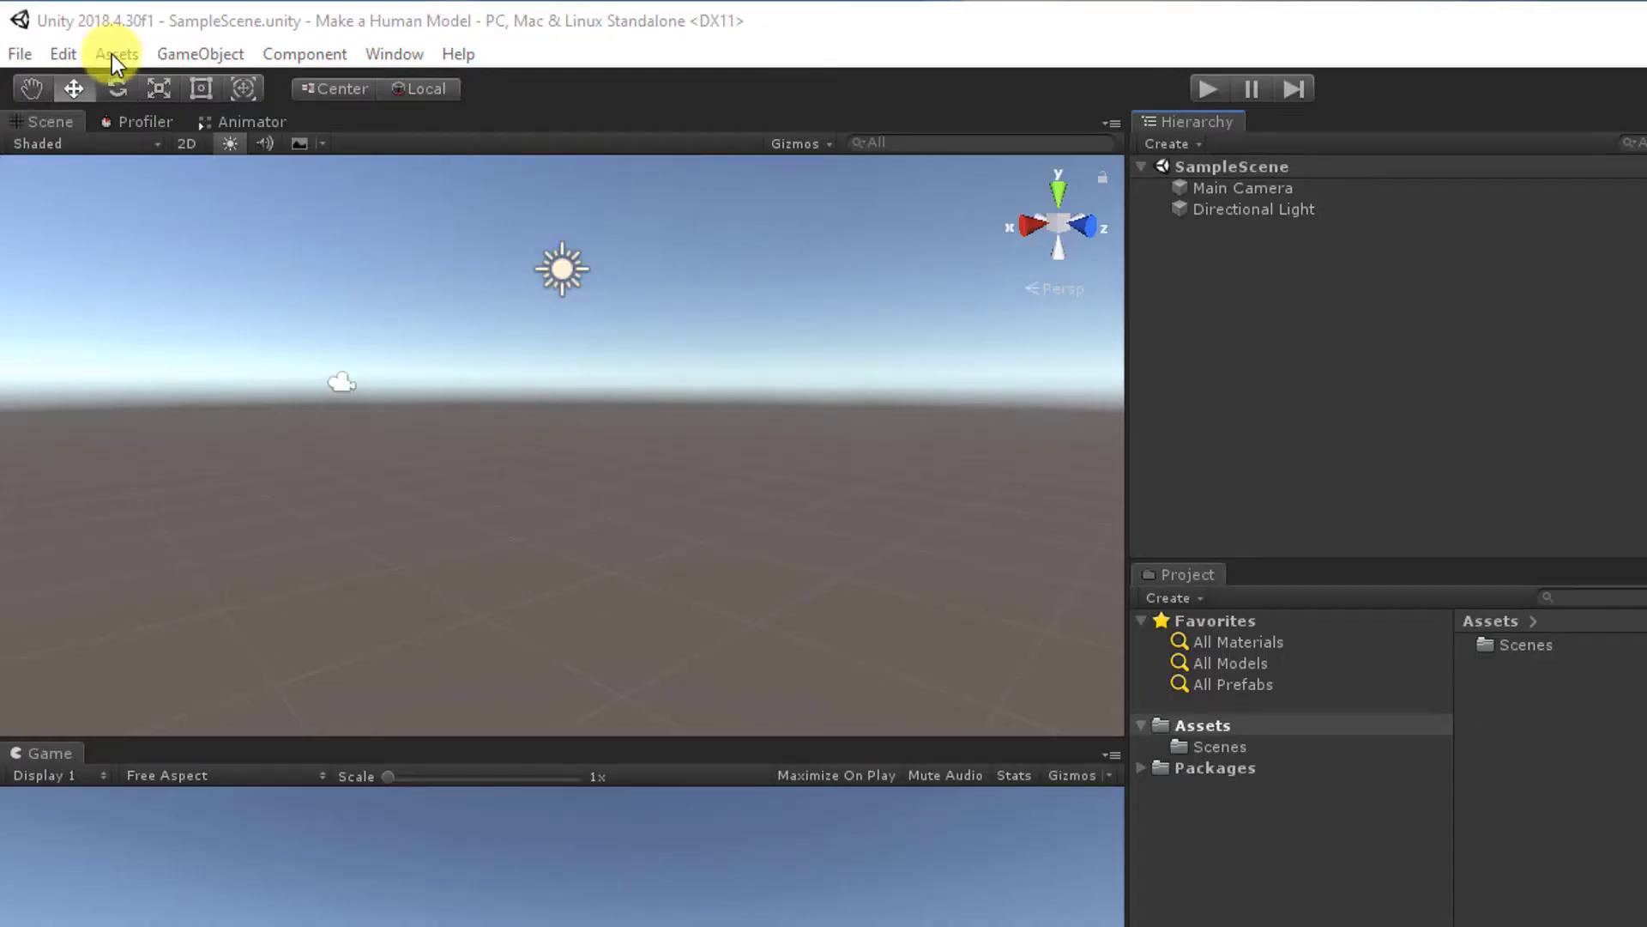
- Add a cylinder for the body and a copy moved right, lowered and tilted as a leg
{"action": "left_click", "coordinate": [200, 53]}
{"action": "mouse_move", "coordinate": [239, 143]}
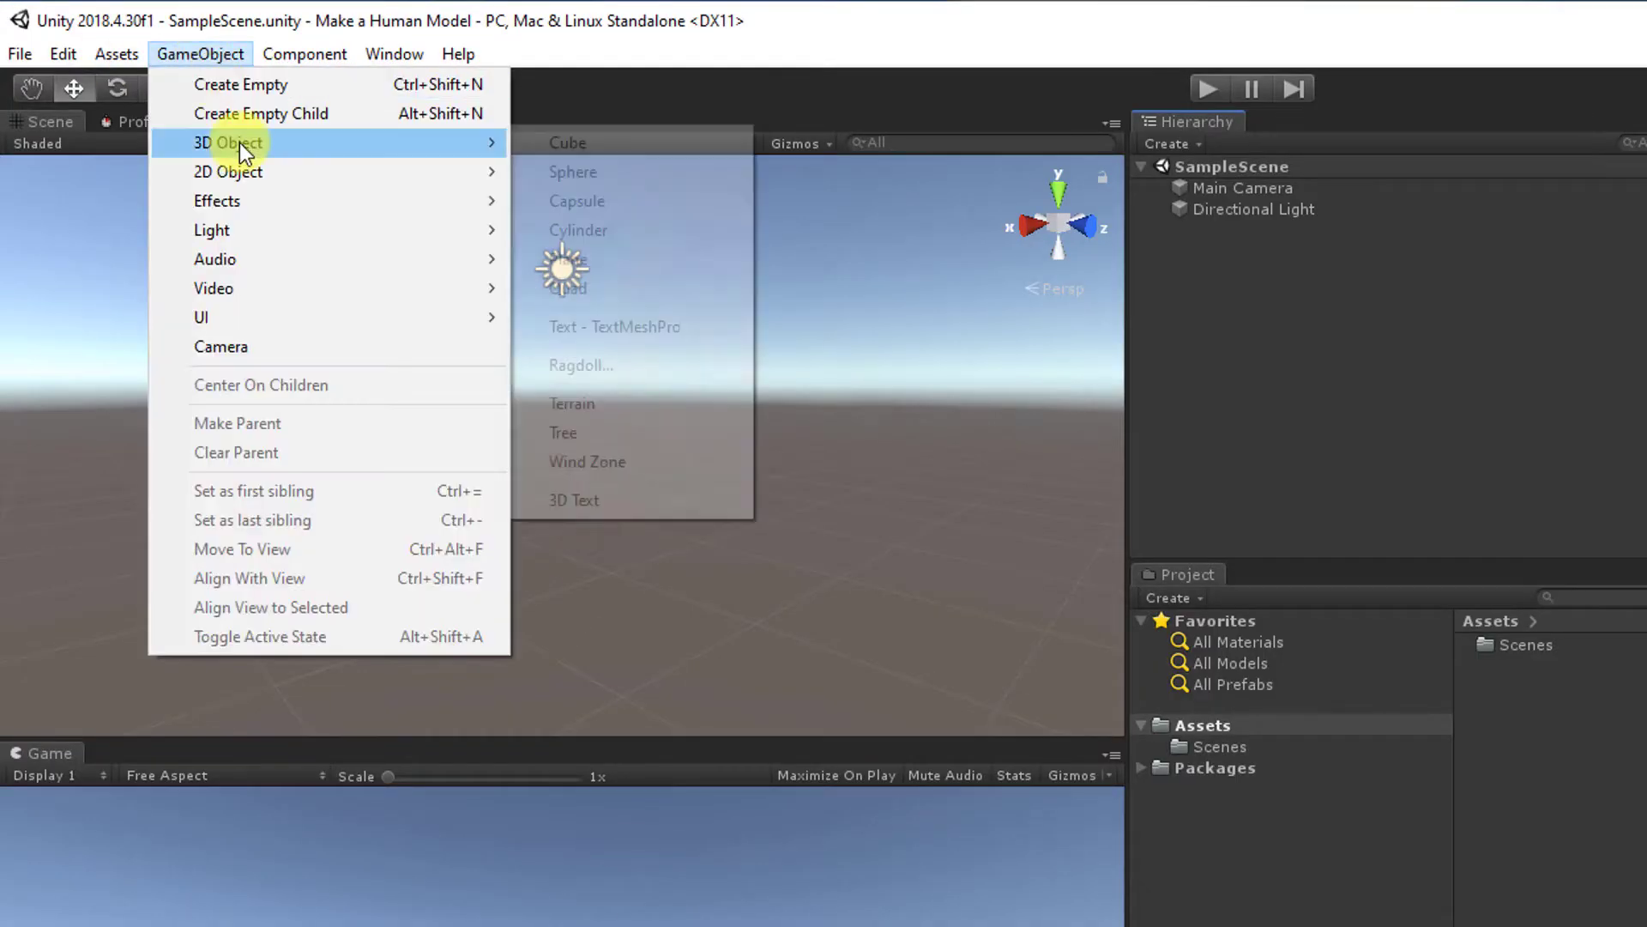
{"action": "left_click", "coordinate": [616, 228]}
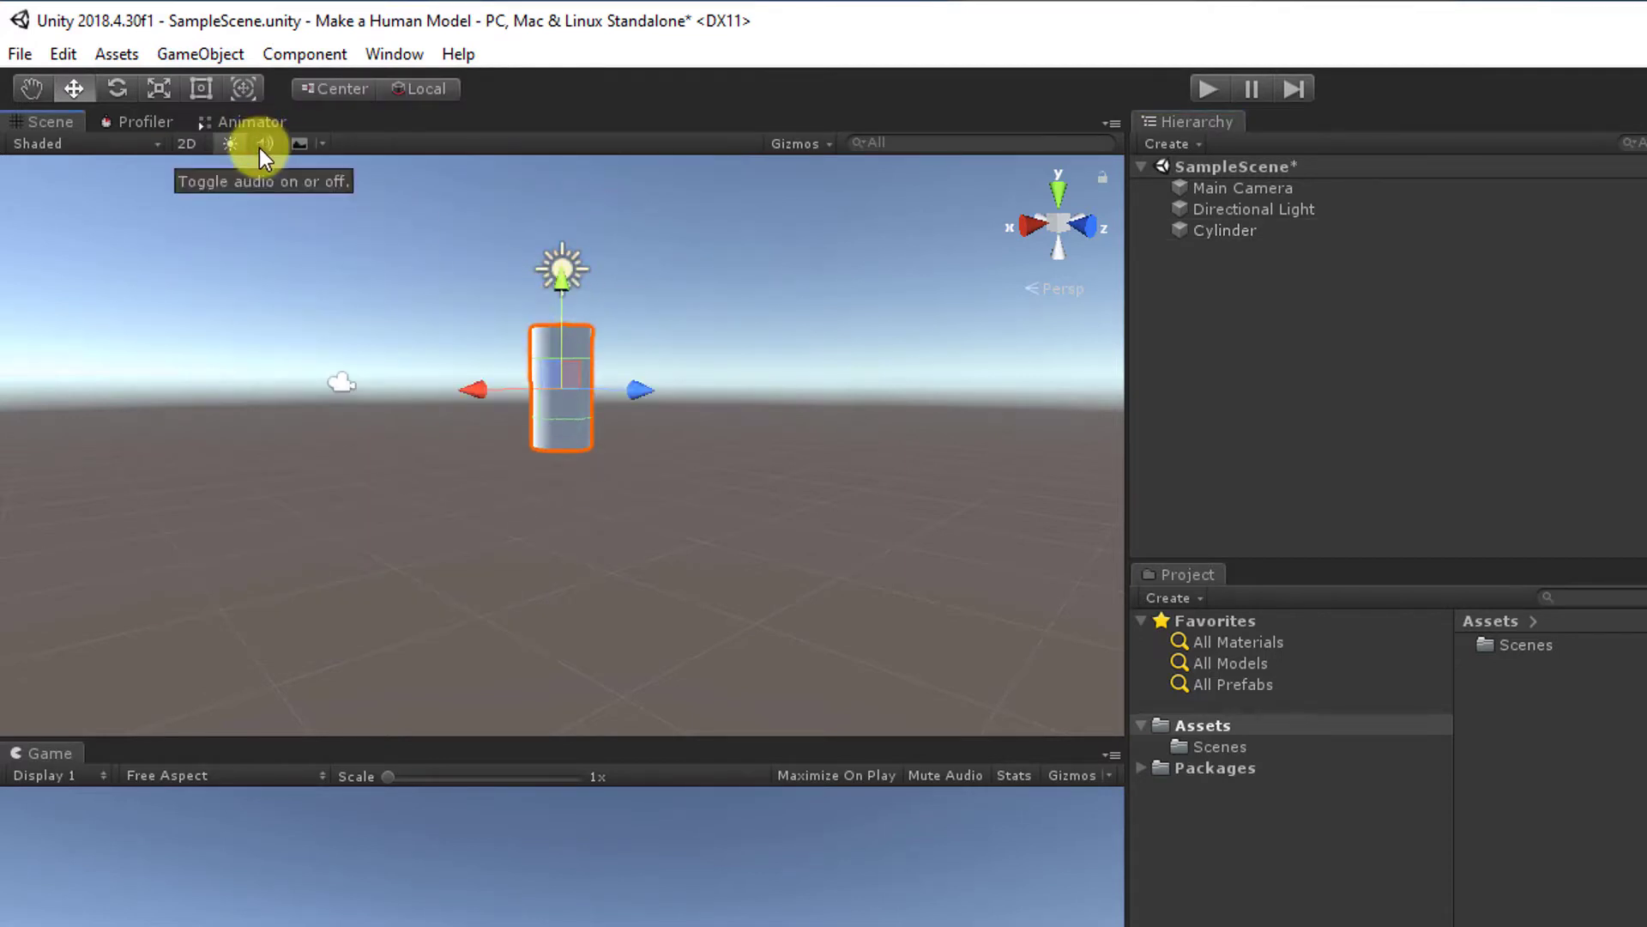
{"action": "key", "text": "ctrl+d"}
{"action": "left_click_drag", "start_coordinate": [436, 546], "coordinate": [625, 570], "text": "alt"}
{"action": "left_click_drag", "start_coordinate": [650, 391], "coordinate": [710, 393]}
{"action": "left_click_drag", "start_coordinate": [627, 274], "coordinate": [607, 360]}
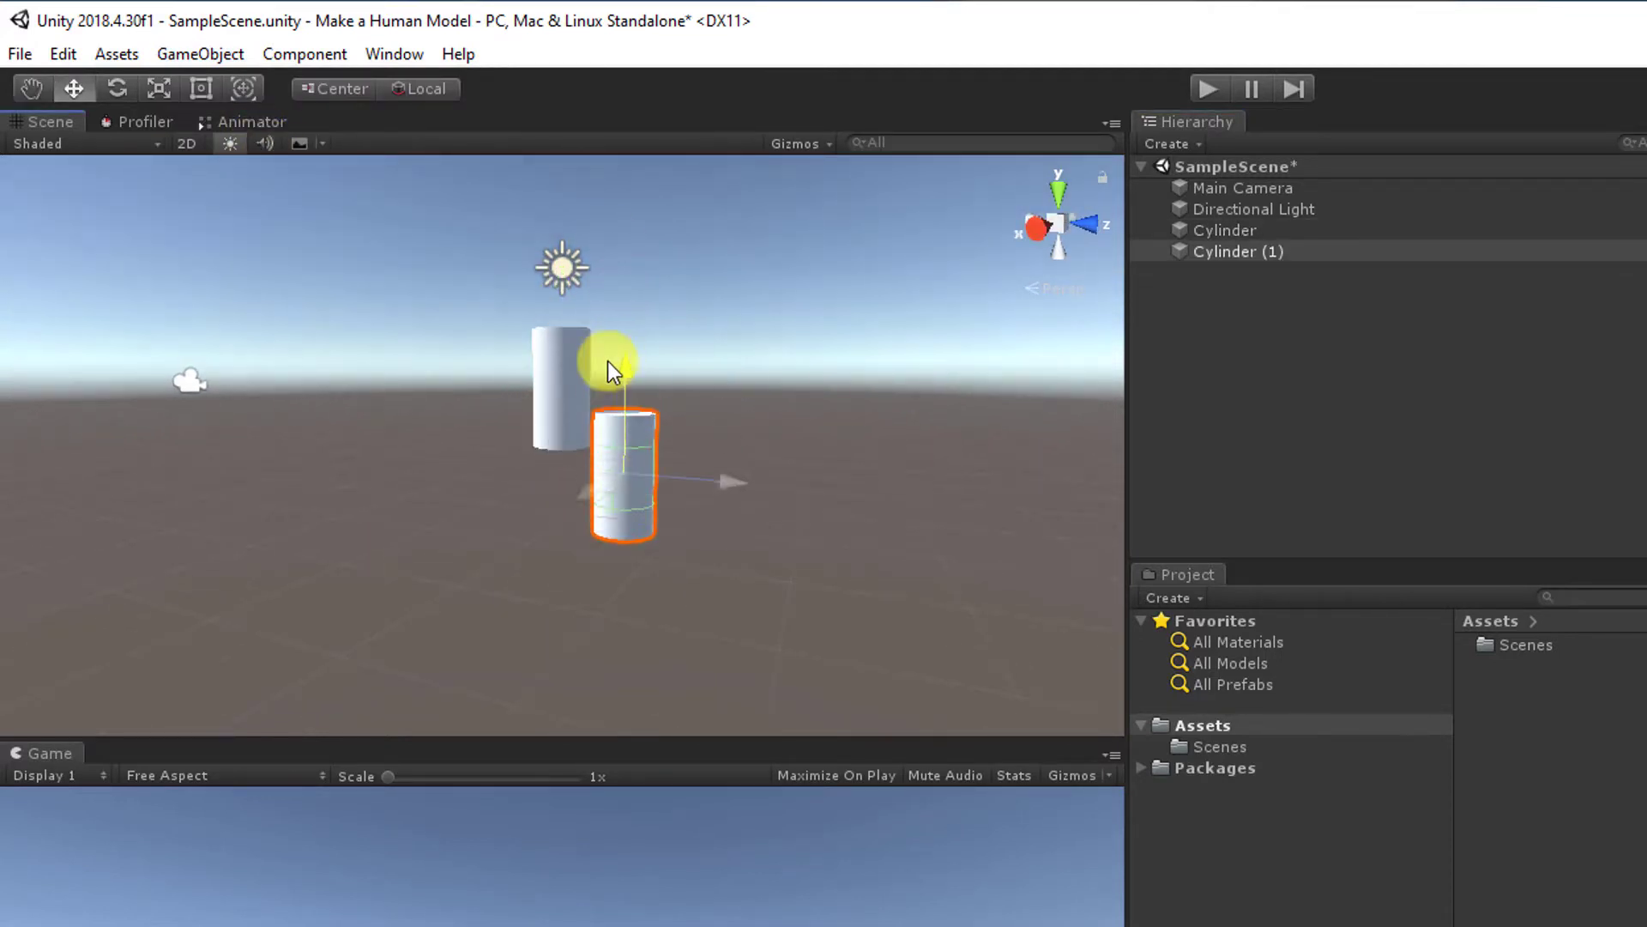
{"action": "left_click", "coordinate": [117, 88]}
{"action": "left_click_drag", "start_coordinate": [729, 446], "coordinate": [479, 523]}
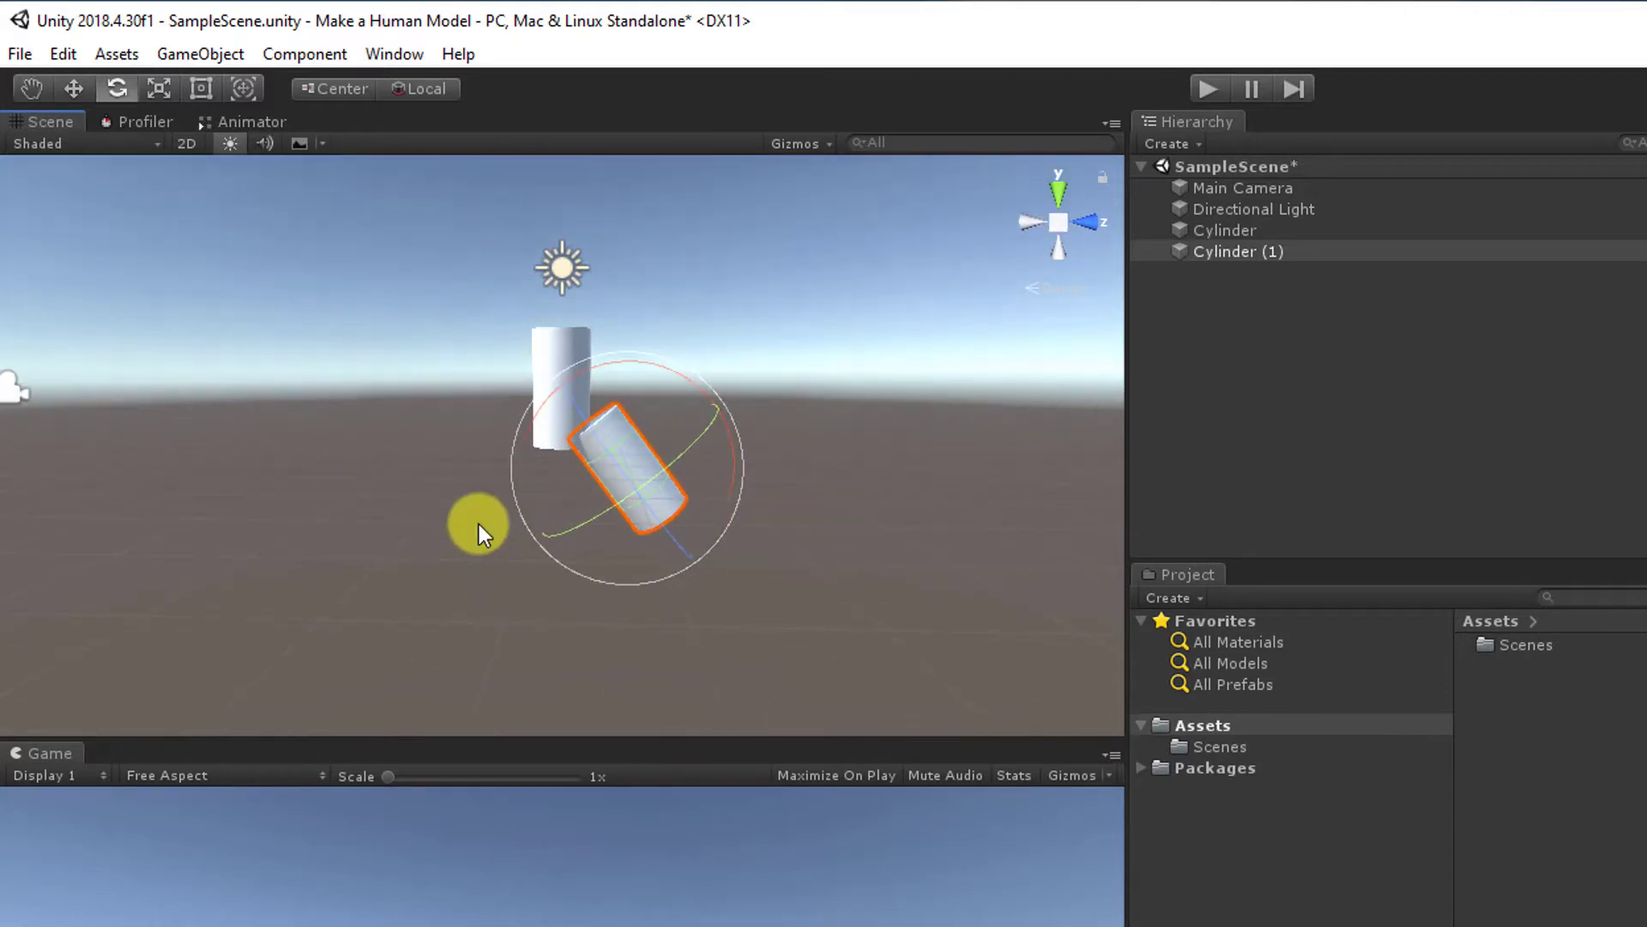
- Duplicate the tilted leg cylinder and move it down to the left as the second leg
{"action": "key", "text": "ctrl+d"}
{"action": "key", "text": "w"}
{"action": "left_click_drag", "start_coordinate": [703, 428], "coordinate": [383, 501]}
{"action": "key", "text": "e"}
{"action": "key", "text": "w"}
{"action": "left_click", "coordinate": [645, 455]}
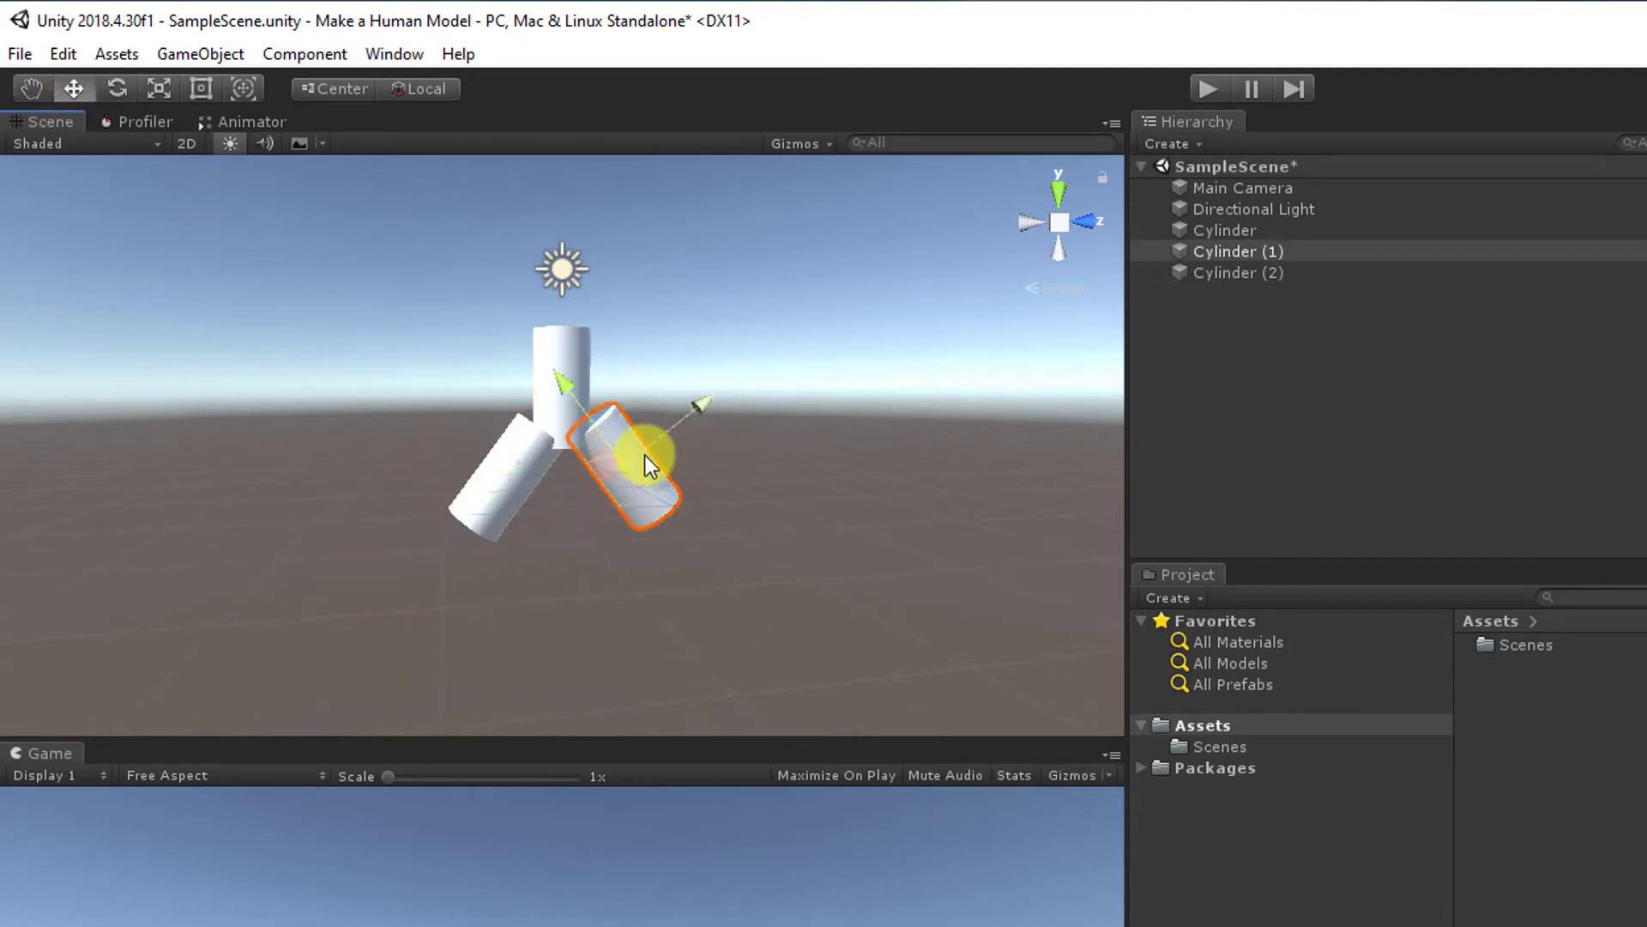
- Add a third cylinder, turn it about 90° horizontal and stretch it into outstretched arms
{"action": "left_click", "coordinate": [200, 53]}
{"action": "mouse_move", "coordinate": [253, 140]}
{"action": "left_click", "coordinate": [605, 224]}
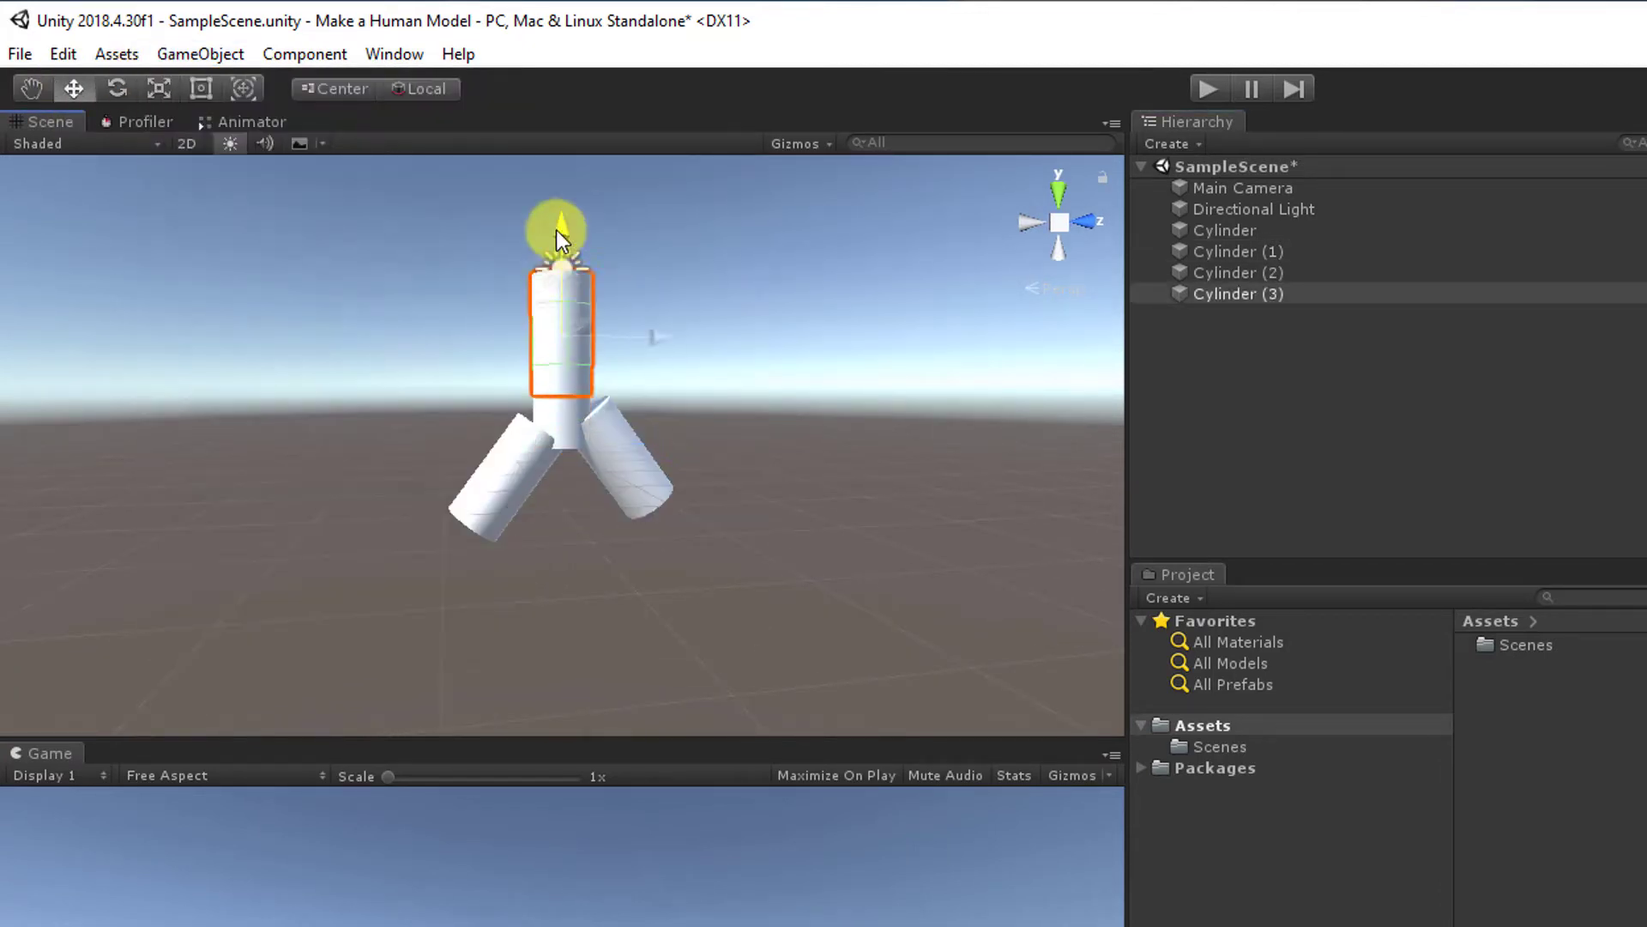
{"action": "left_click", "coordinate": [116, 89]}
{"action": "left_click_drag", "start_coordinate": [525, 187], "coordinate": [661, 218]}
{"action": "left_click", "coordinate": [159, 88]}
{"action": "left_click_drag", "start_coordinate": [639, 294], "coordinate": [774, 310]}
{"action": "left_click", "coordinate": [73, 88]}
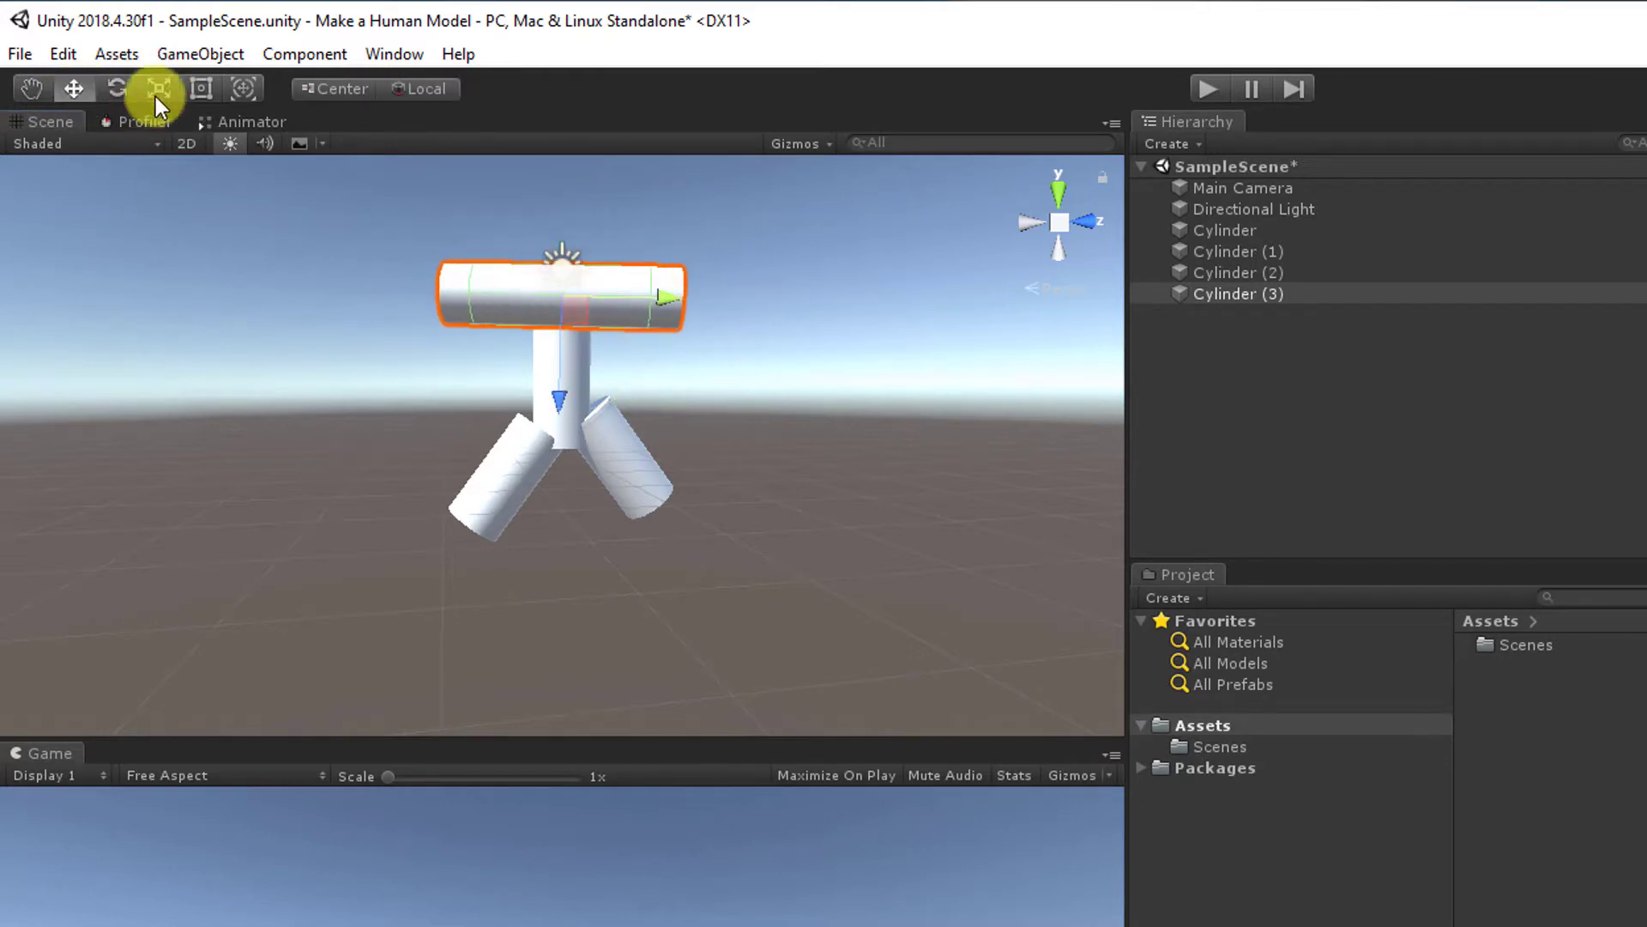
- Add a sphere as the head and orbit around the finished figure
{"action": "left_click", "coordinate": [206, 53]}
{"action": "mouse_move", "coordinate": [249, 143]}
{"action": "left_click", "coordinate": [568, 169]}
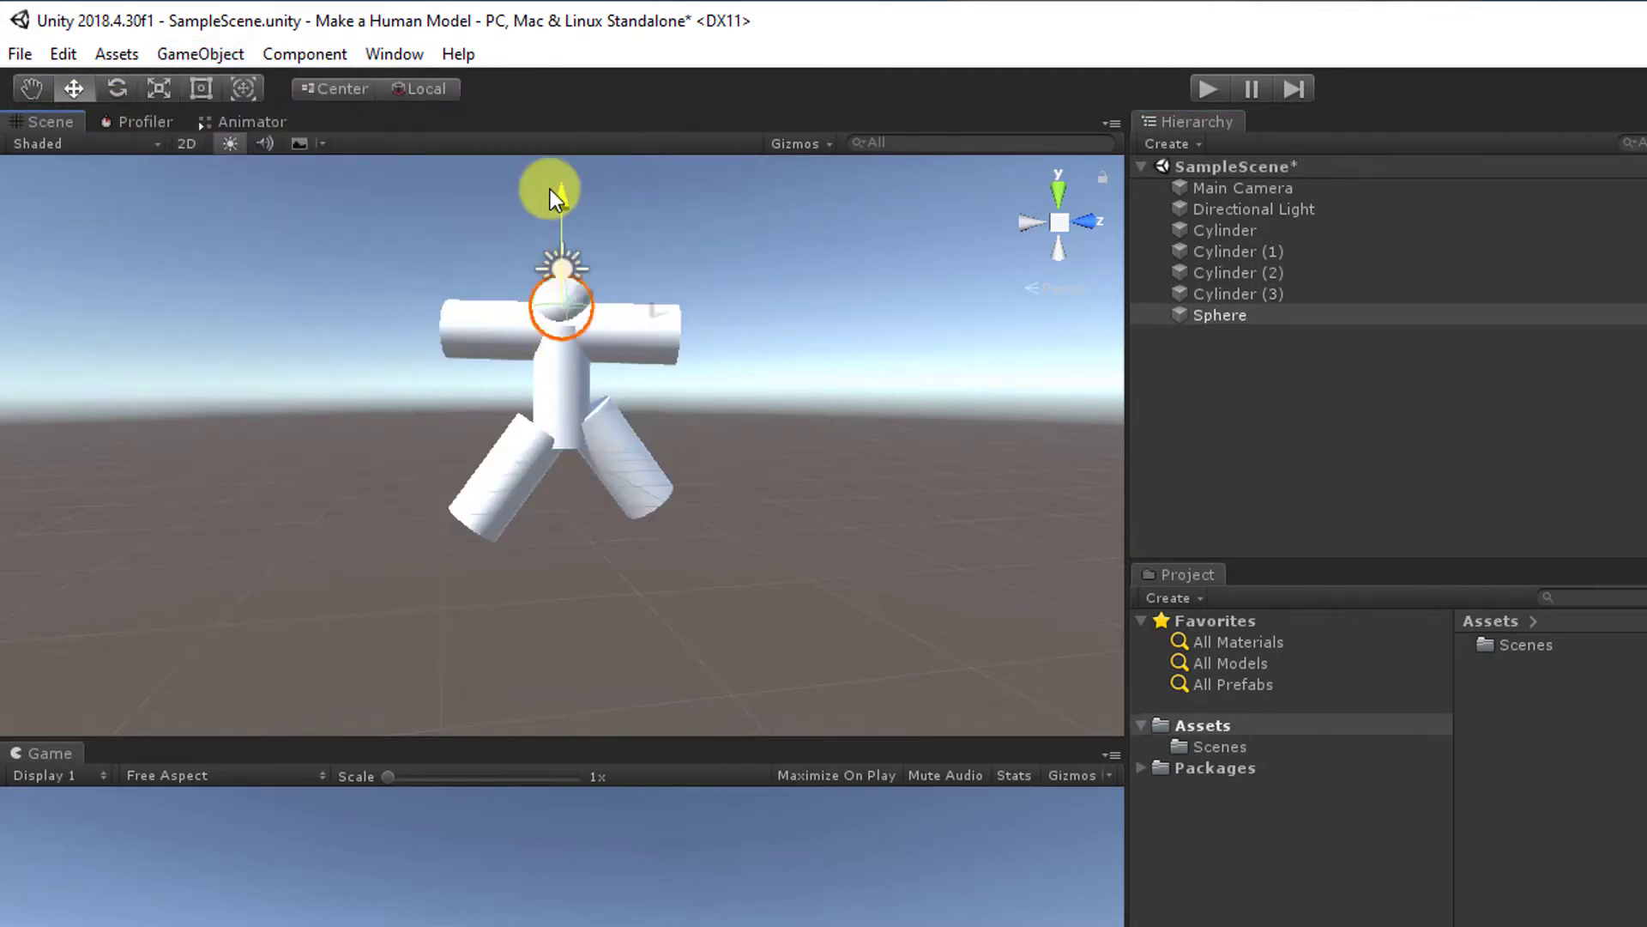
{"action": "left_click", "coordinate": [297, 481]}
{"action": "left_click_drag", "start_coordinate": [273, 496], "coordinate": [331, 397], "text": "alt"}
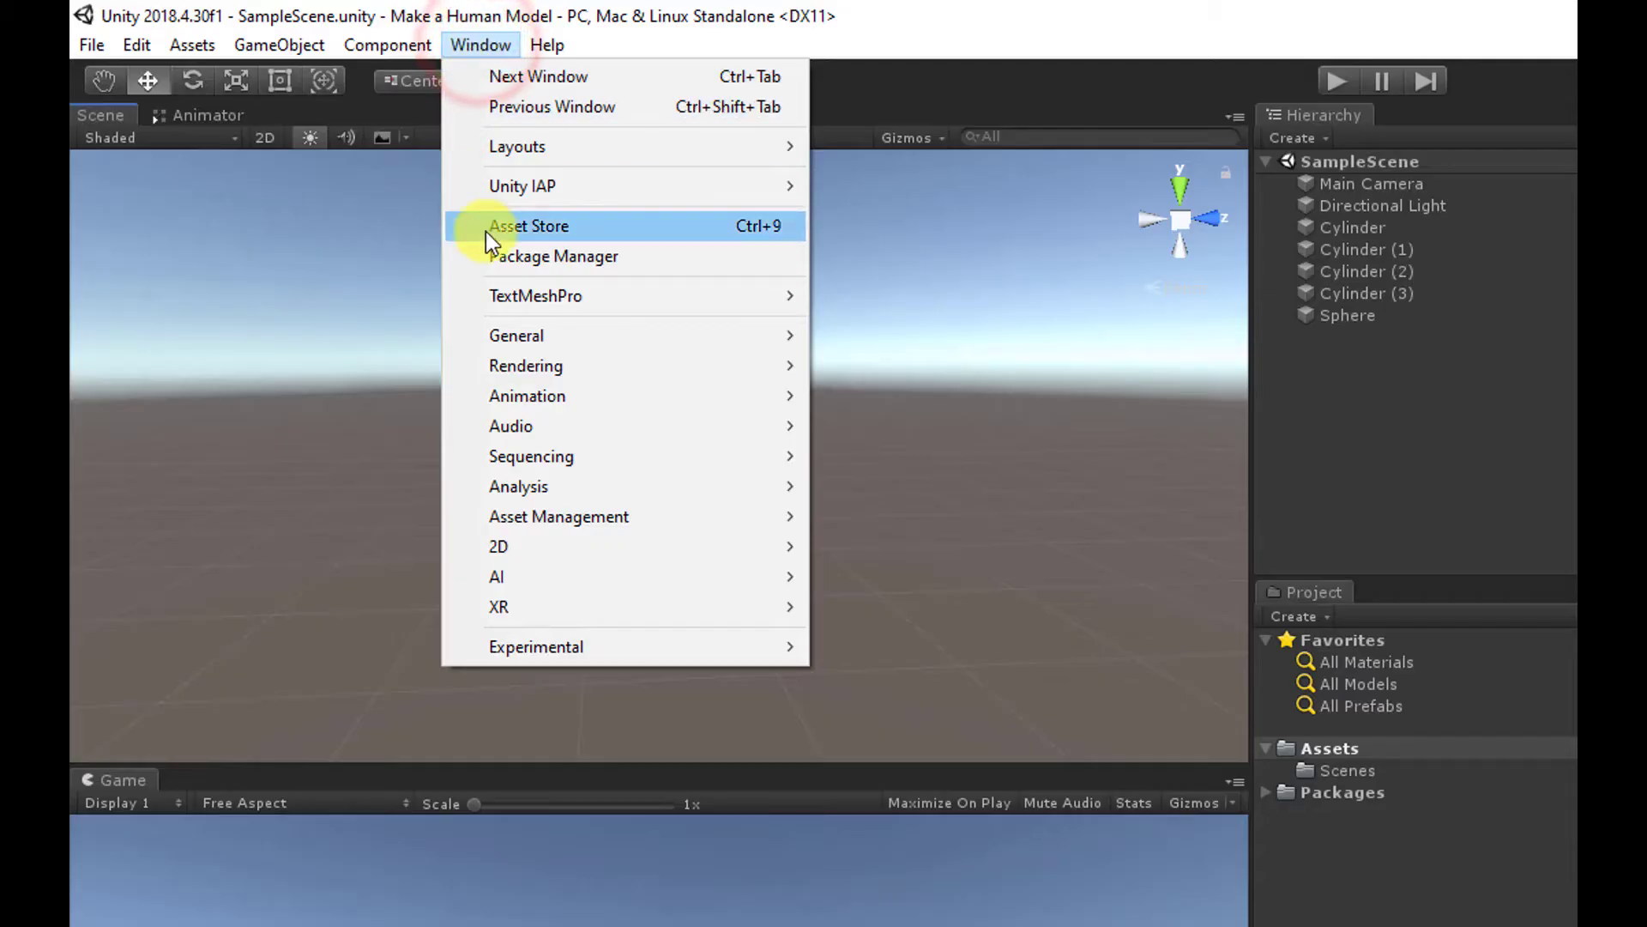
- Find 'Space Robot Kyle' in the Asset Store and import the package
{"action": "left_click", "coordinate": [485, 228]}
{"action": "left_click", "coordinate": [386, 340]}
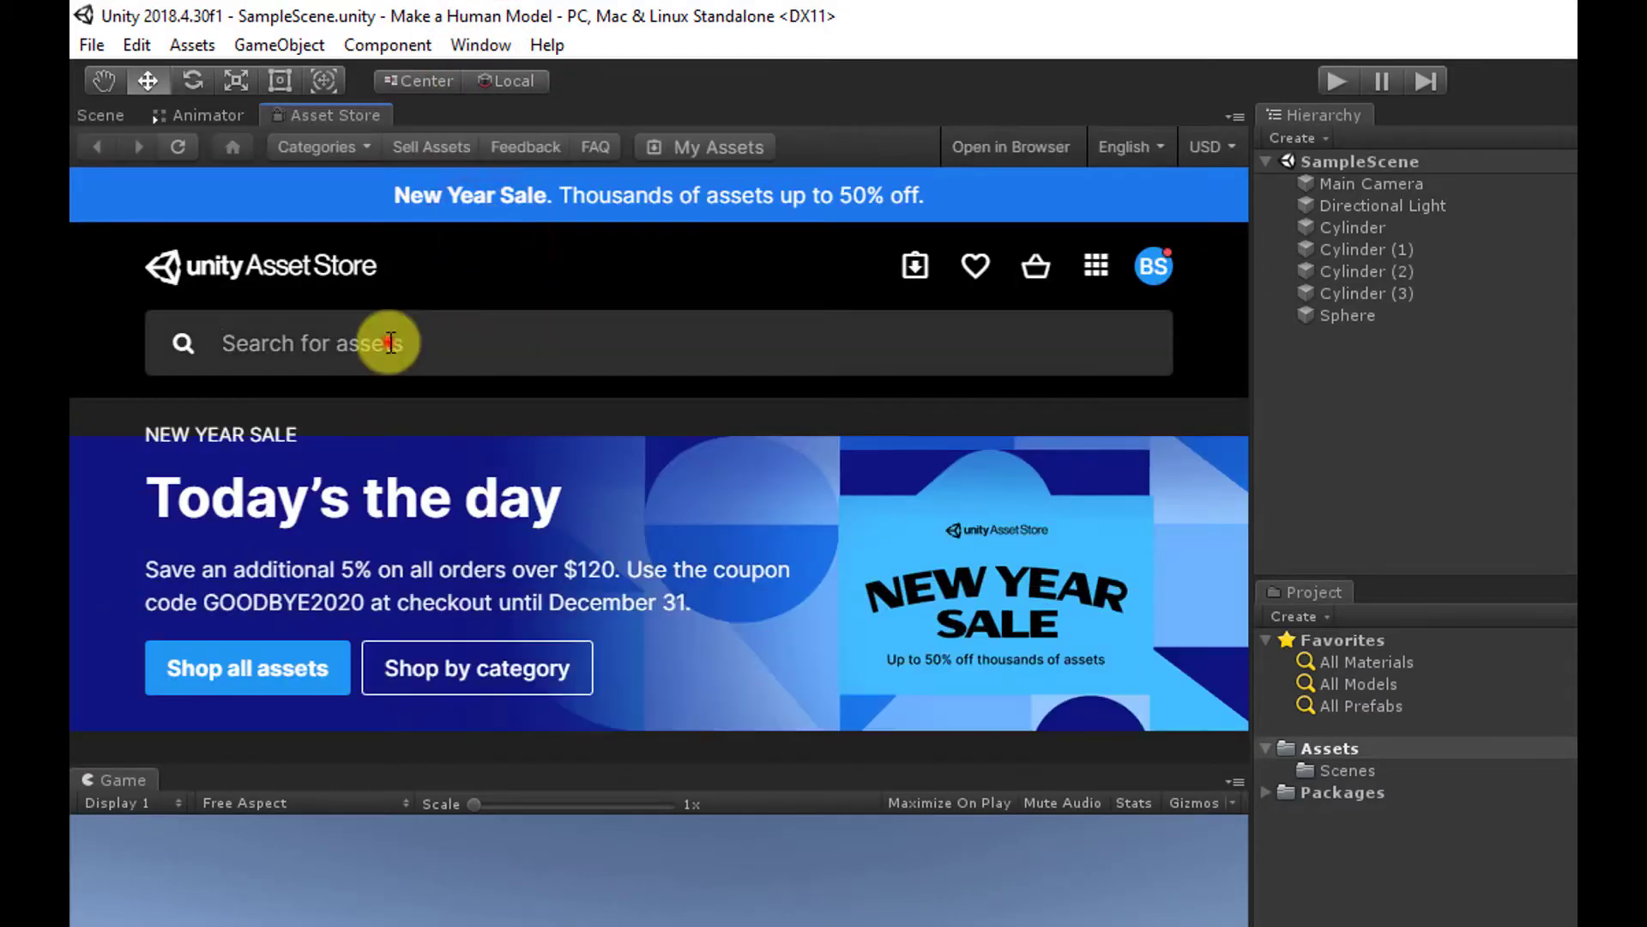
{"action": "type", "text": "Space Robot Kyle"}
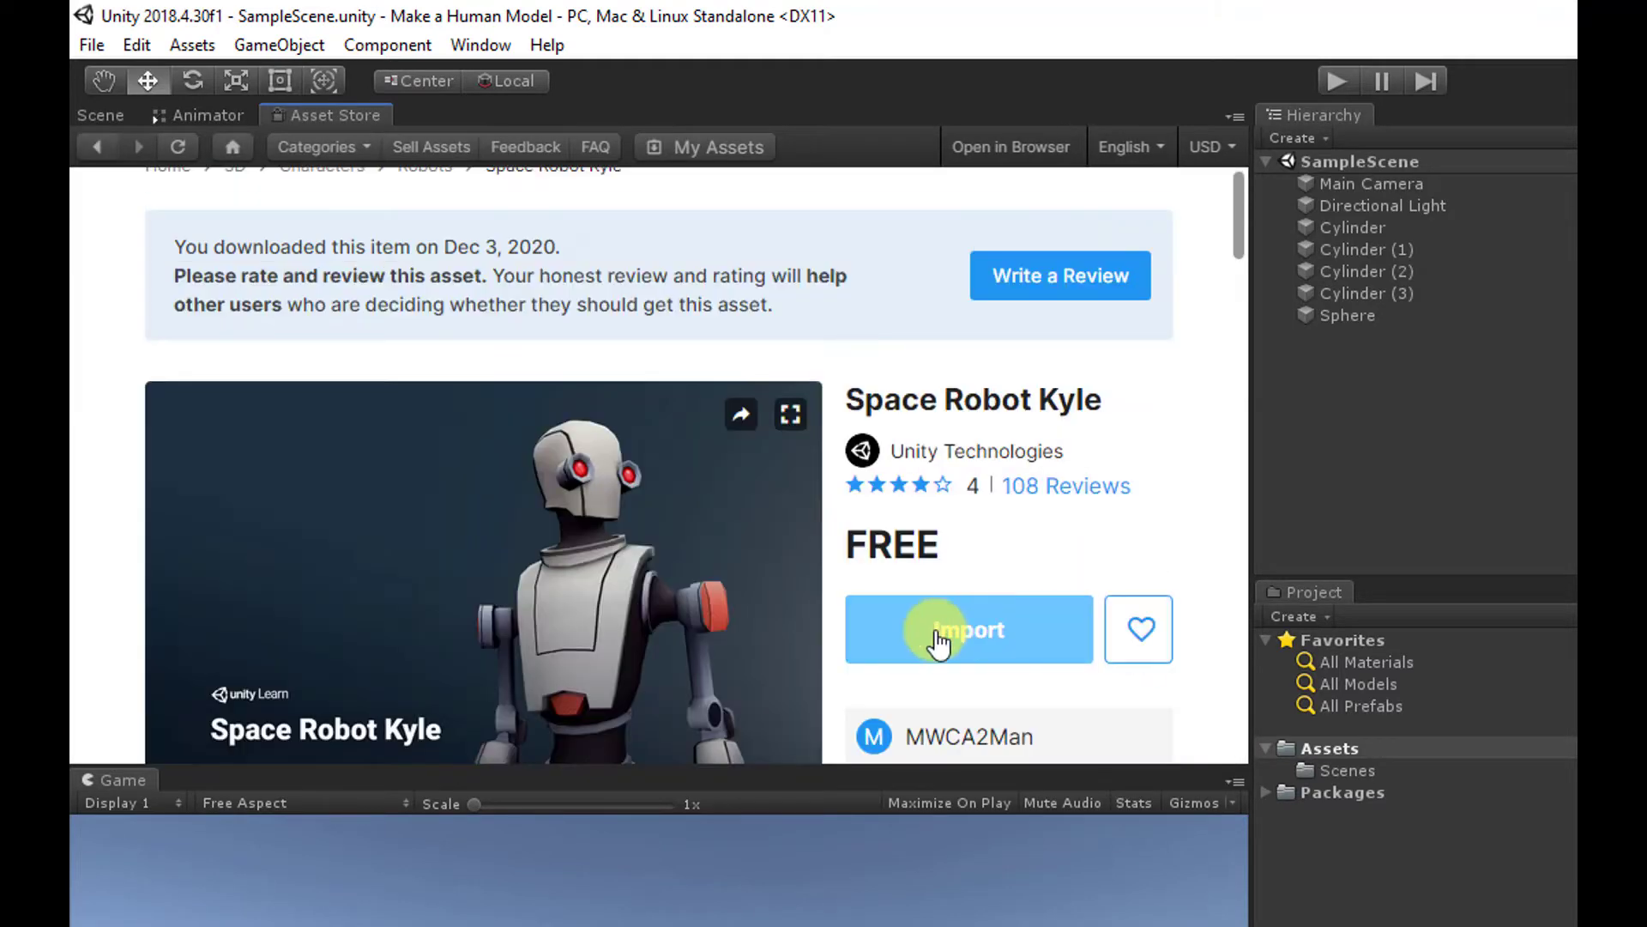
{"action": "left_click", "coordinate": [939, 642]}
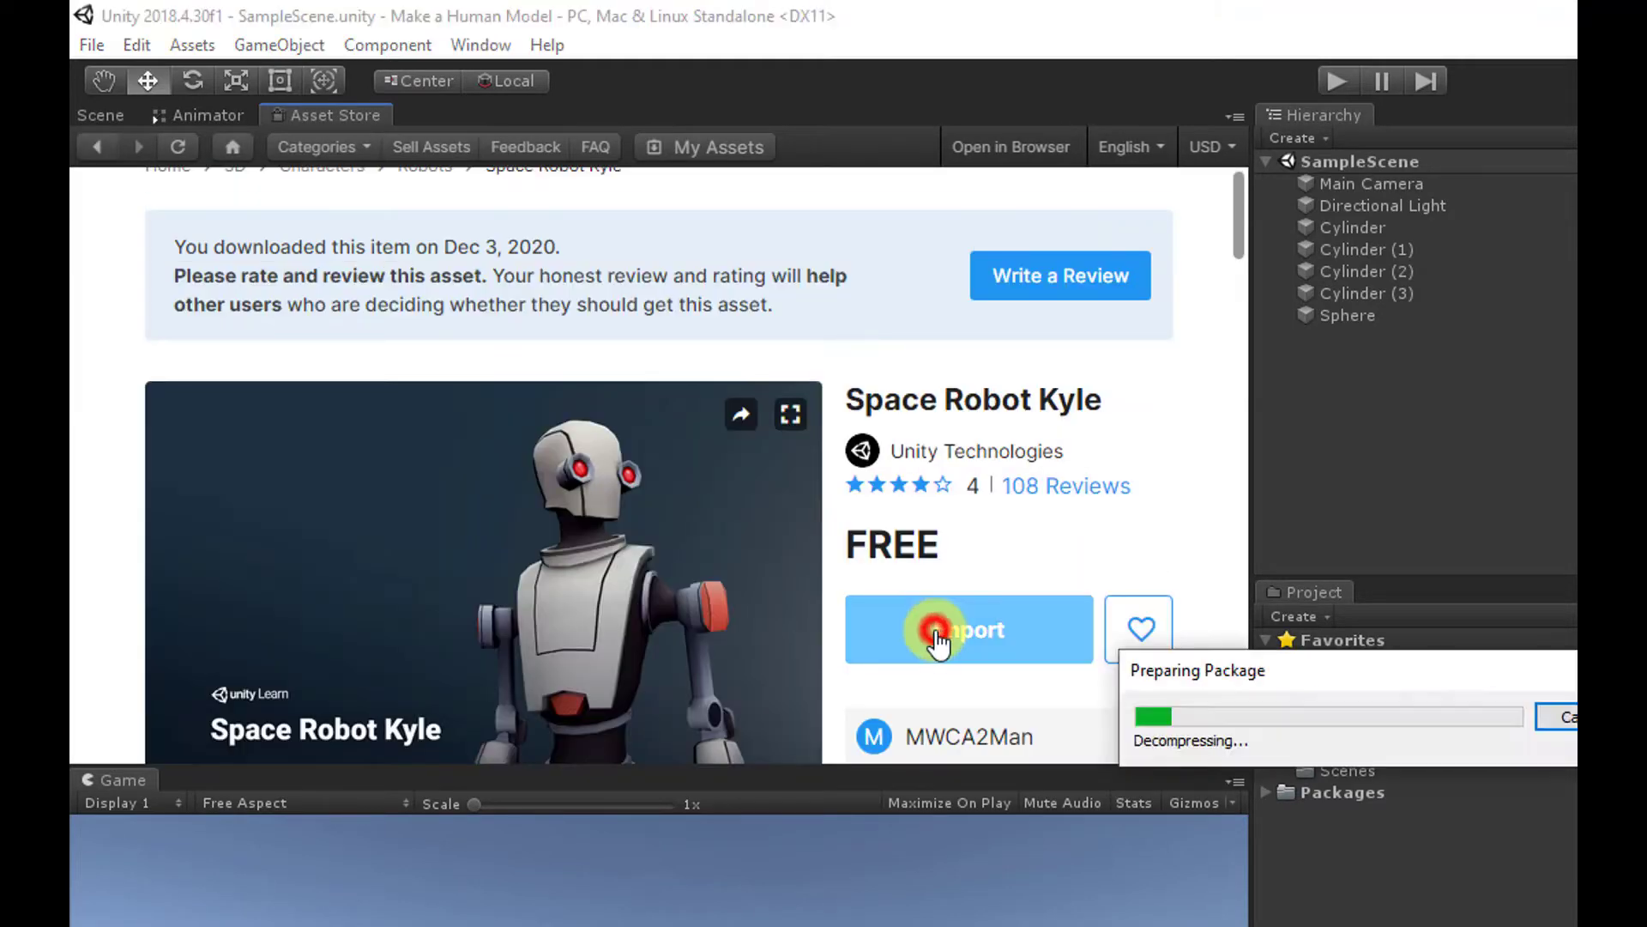
{"action": "left_click", "coordinate": [647, 800]}
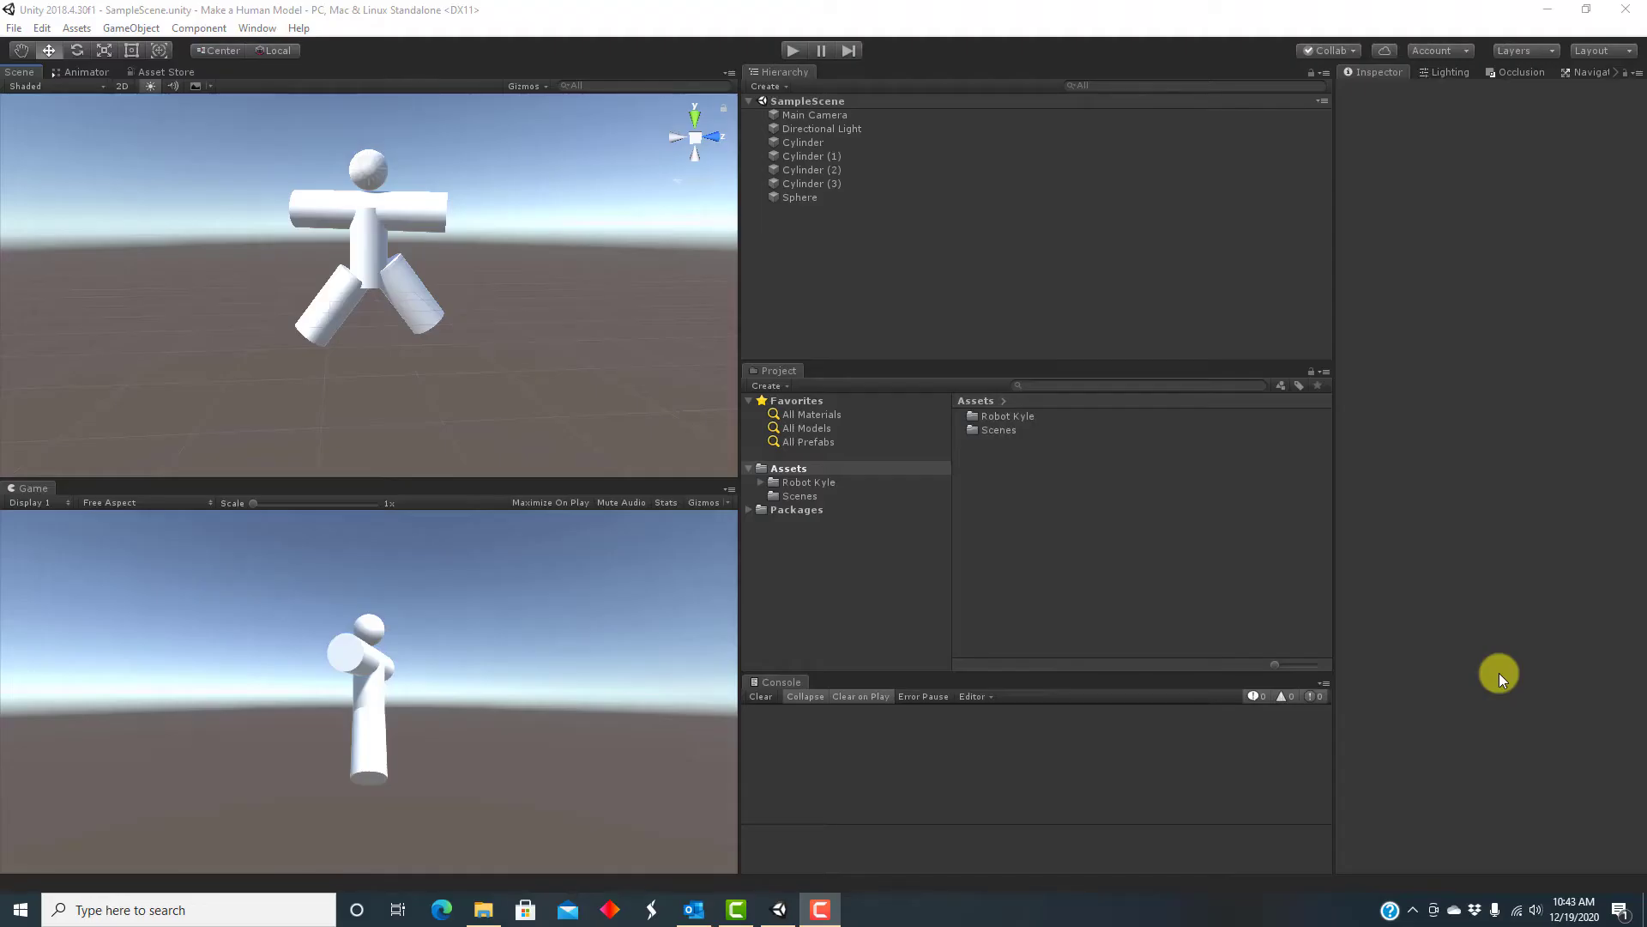
- Drag the Robot Kyle model from Robot Kyle/Model into the scene beside the stick figure
{"action": "double_click", "coordinate": [998, 419]}
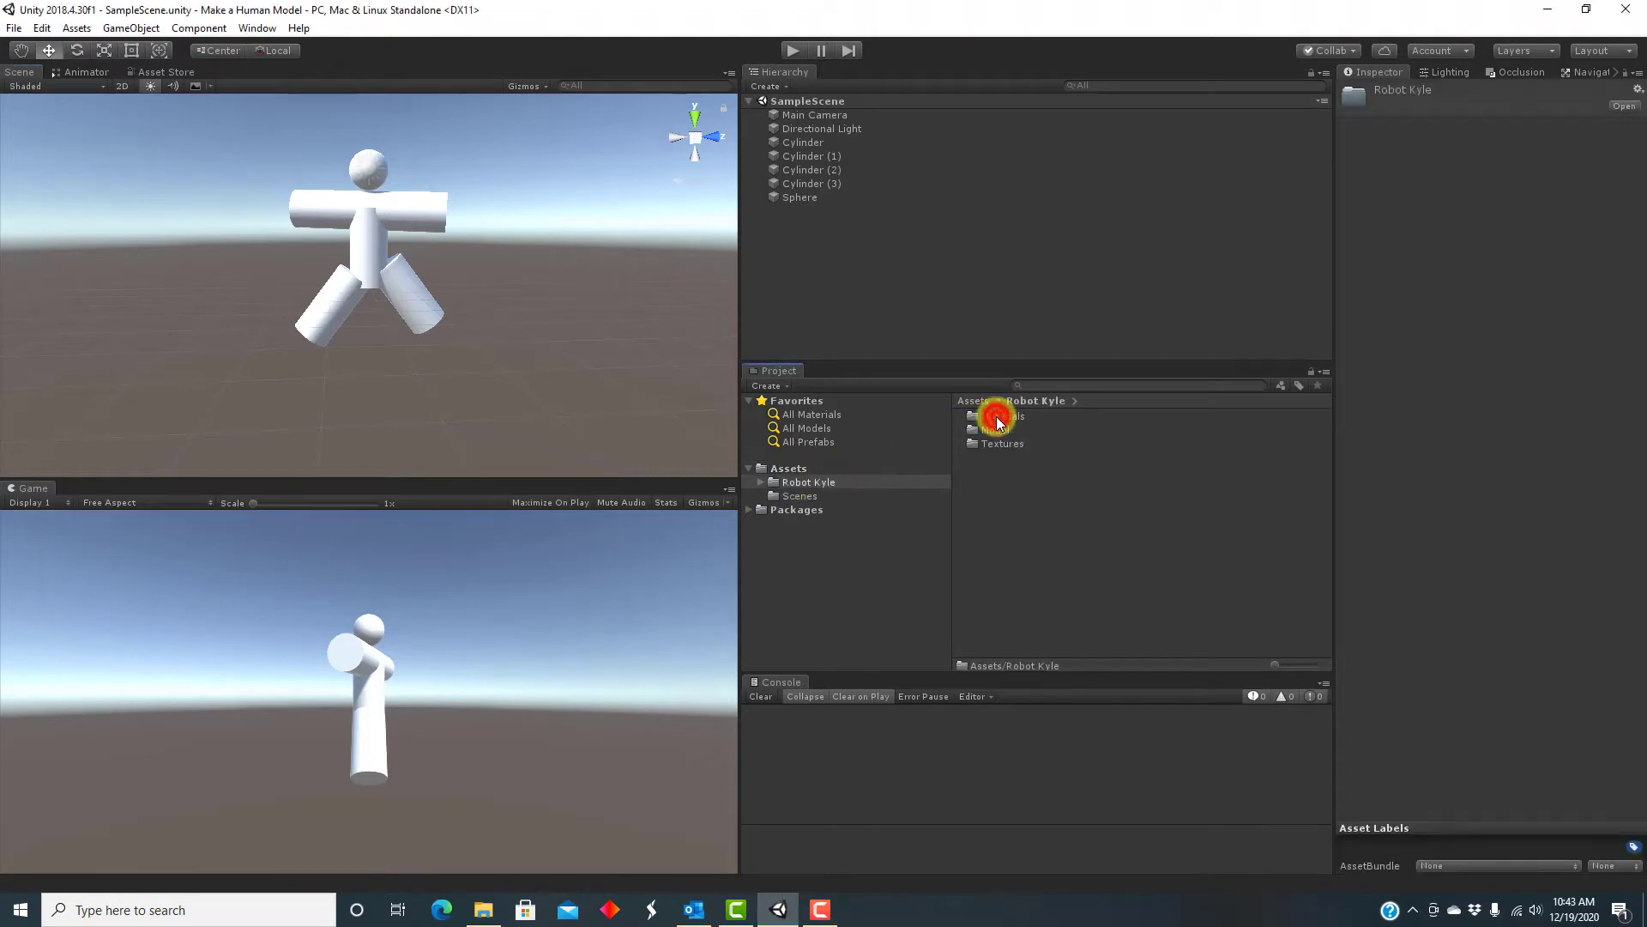
{"action": "double_click", "coordinate": [995, 429]}
{"action": "left_click_drag", "start_coordinate": [1004, 416], "coordinate": [529, 314]}
{"action": "scroll", "coordinate": [568, 369], "scroll_direction": "up", "scroll_amount": 4}
{"action": "scroll", "coordinate": [590, 382], "scroll_direction": "up", "scroll_amount": 2}
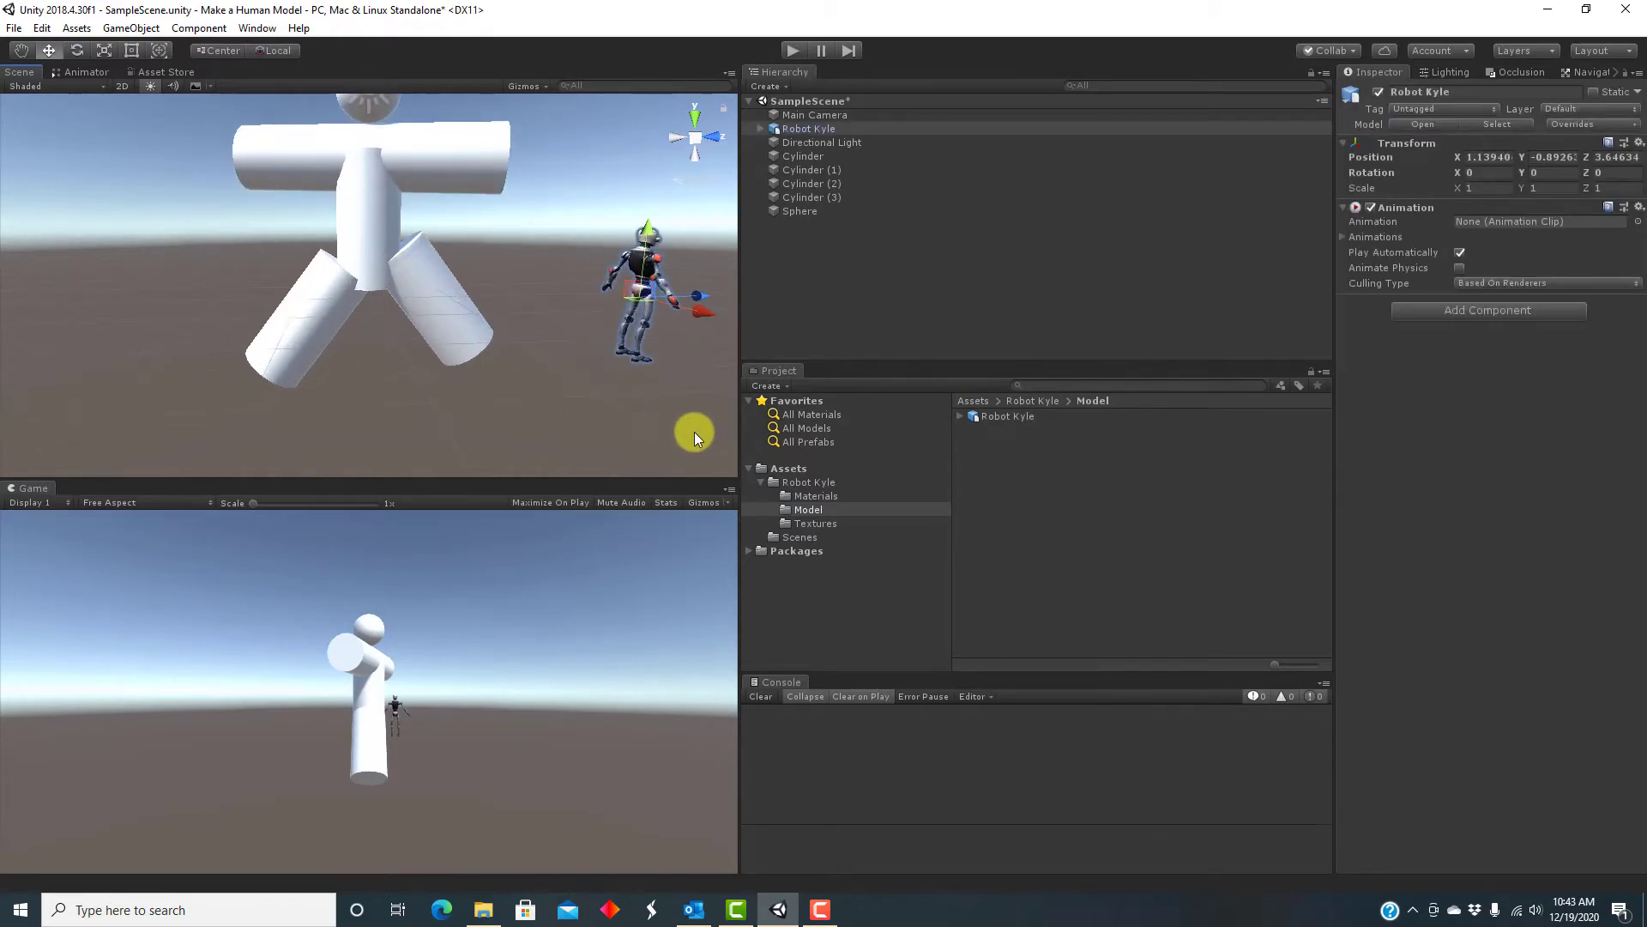
{"action": "right_click_drag", "start_coordinate": [693, 430], "coordinate": [229, 241]}
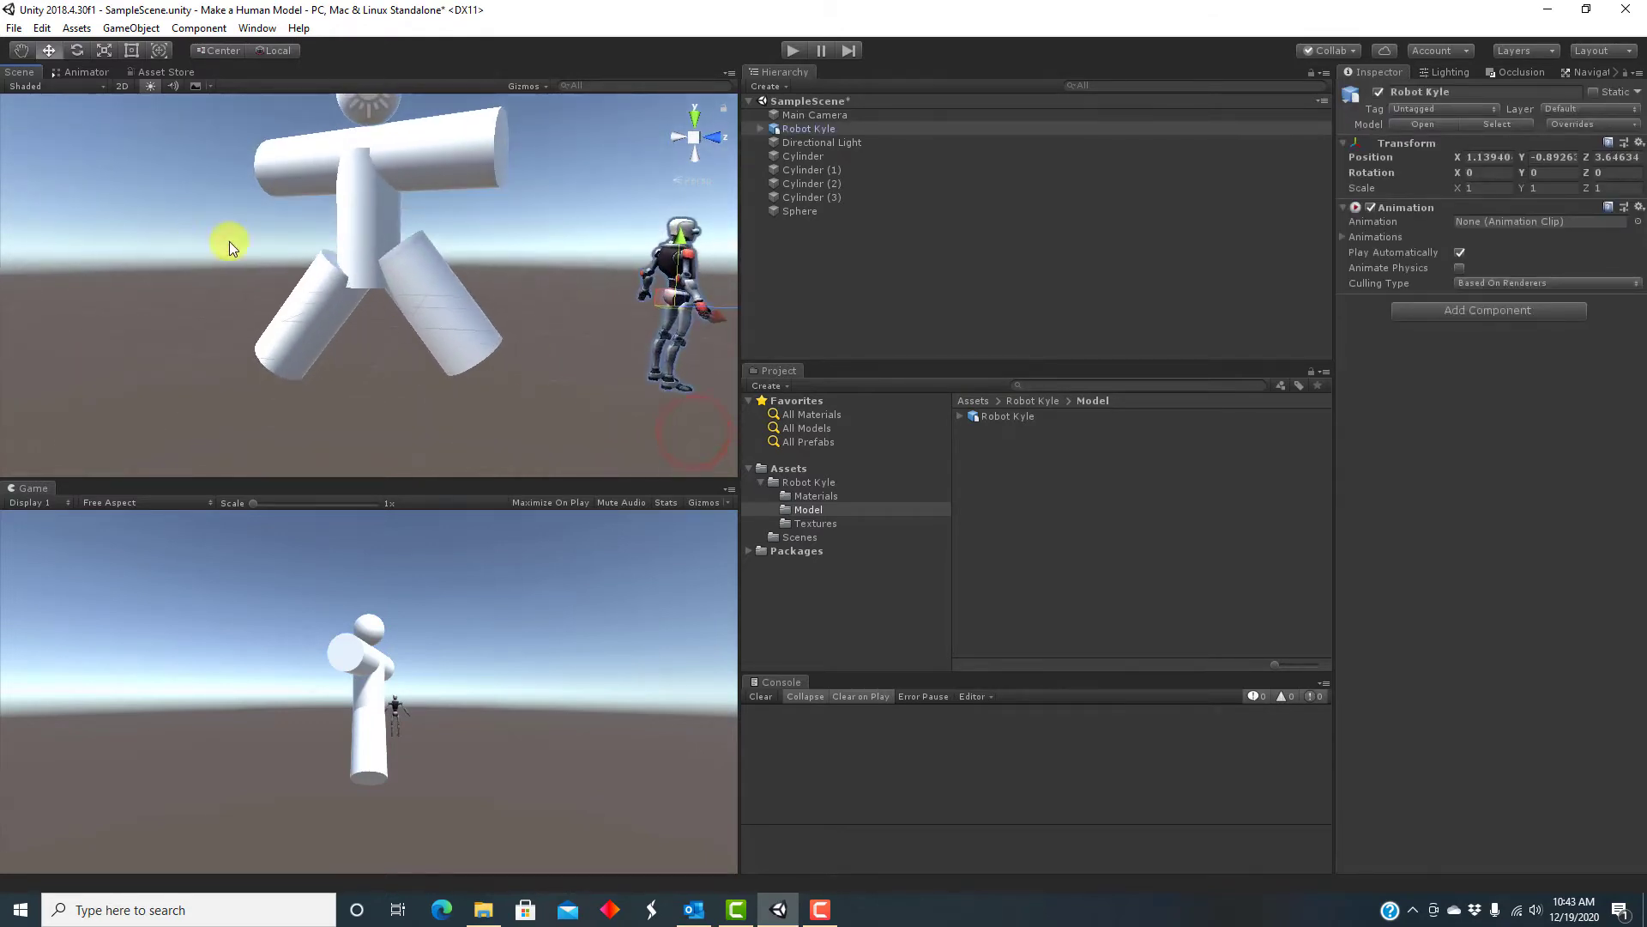
{"action": "right_click_drag", "start_coordinate": [566, 400], "coordinate": [302, 397]}
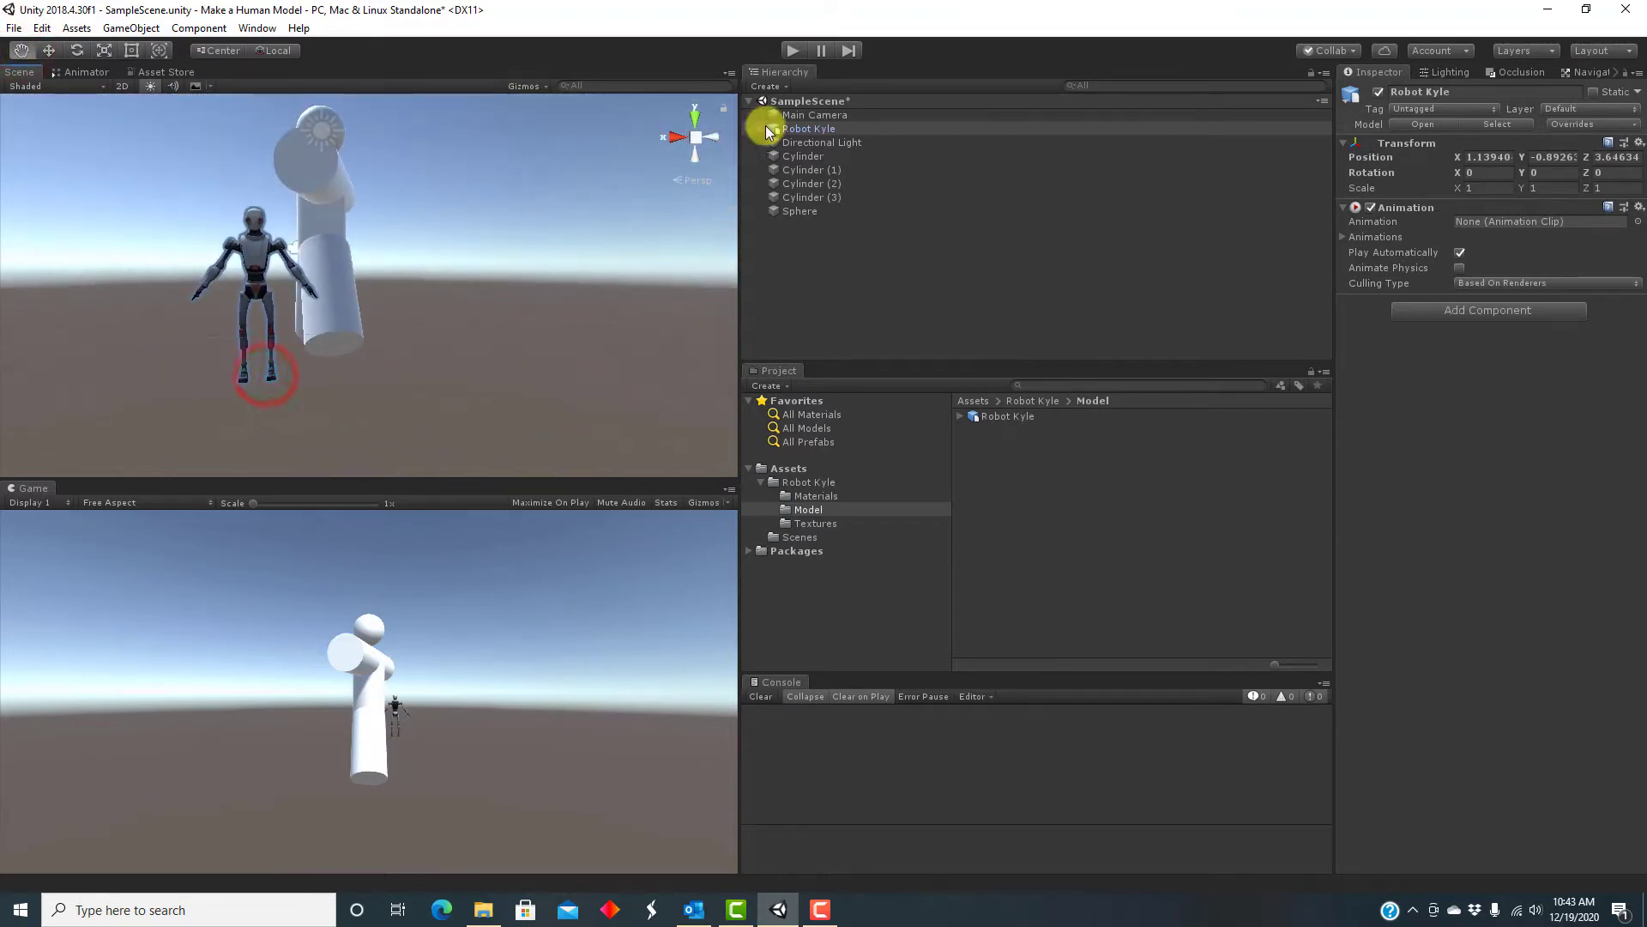
- Expand Robot Kyle's Root, Hip, Ribs and left arm joints and select Left_Forearm_Joint_01
{"action": "left_click", "coordinate": [776, 156]}
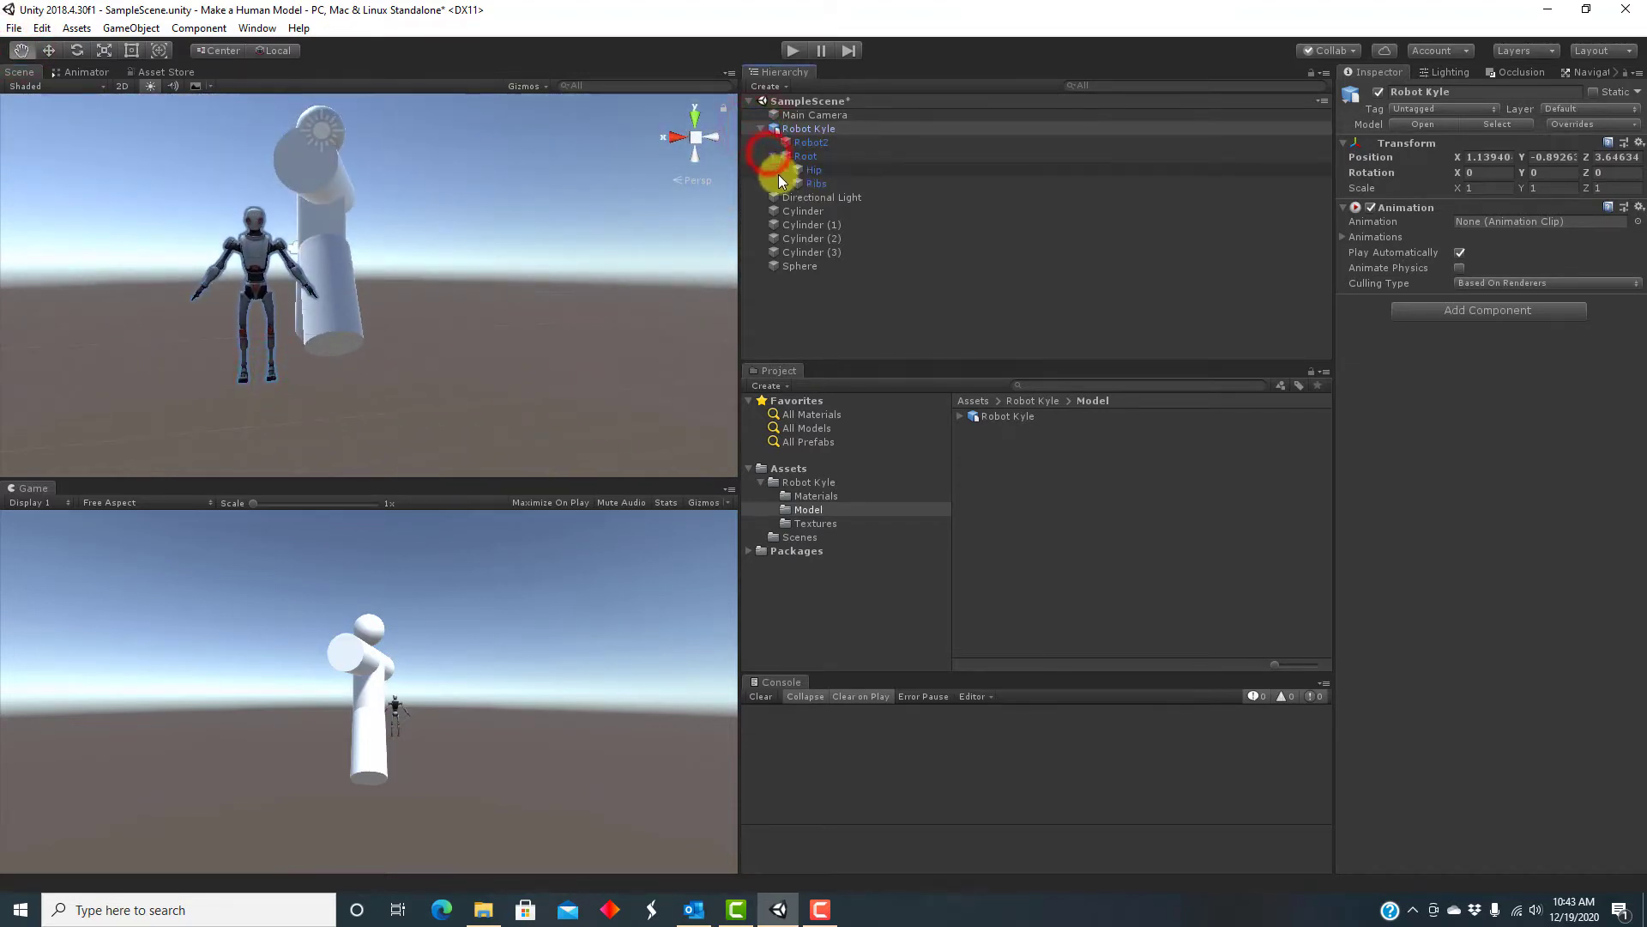
{"action": "left_click", "coordinate": [784, 170]}
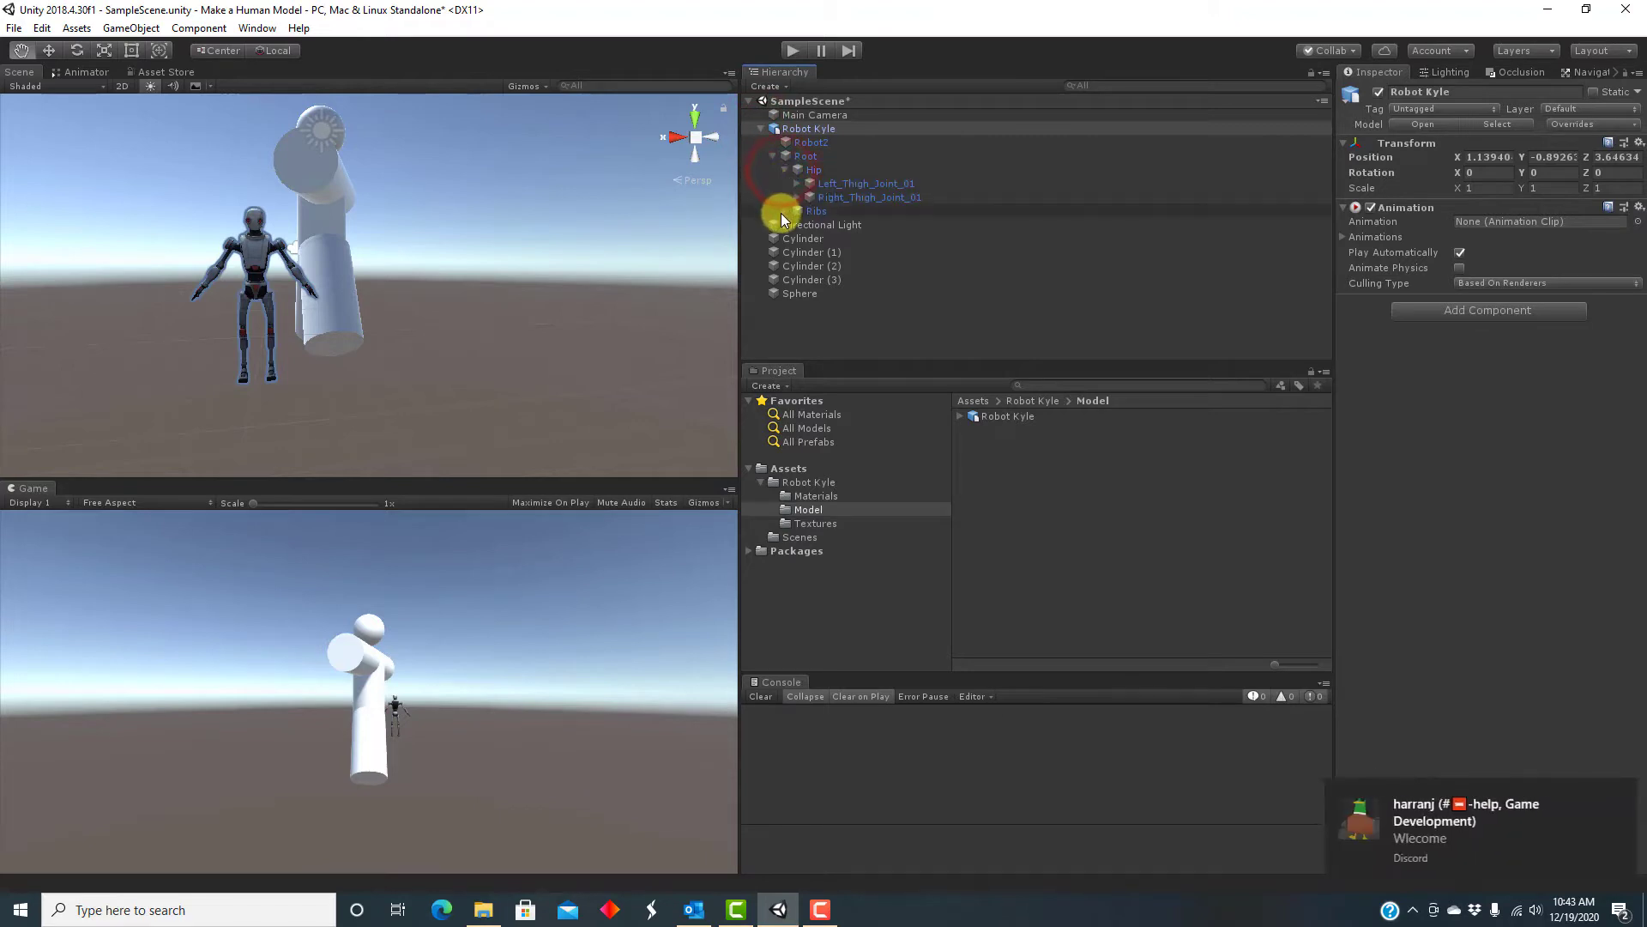
{"action": "left_click", "coordinate": [783, 212]}
{"action": "left_click", "coordinate": [797, 226]}
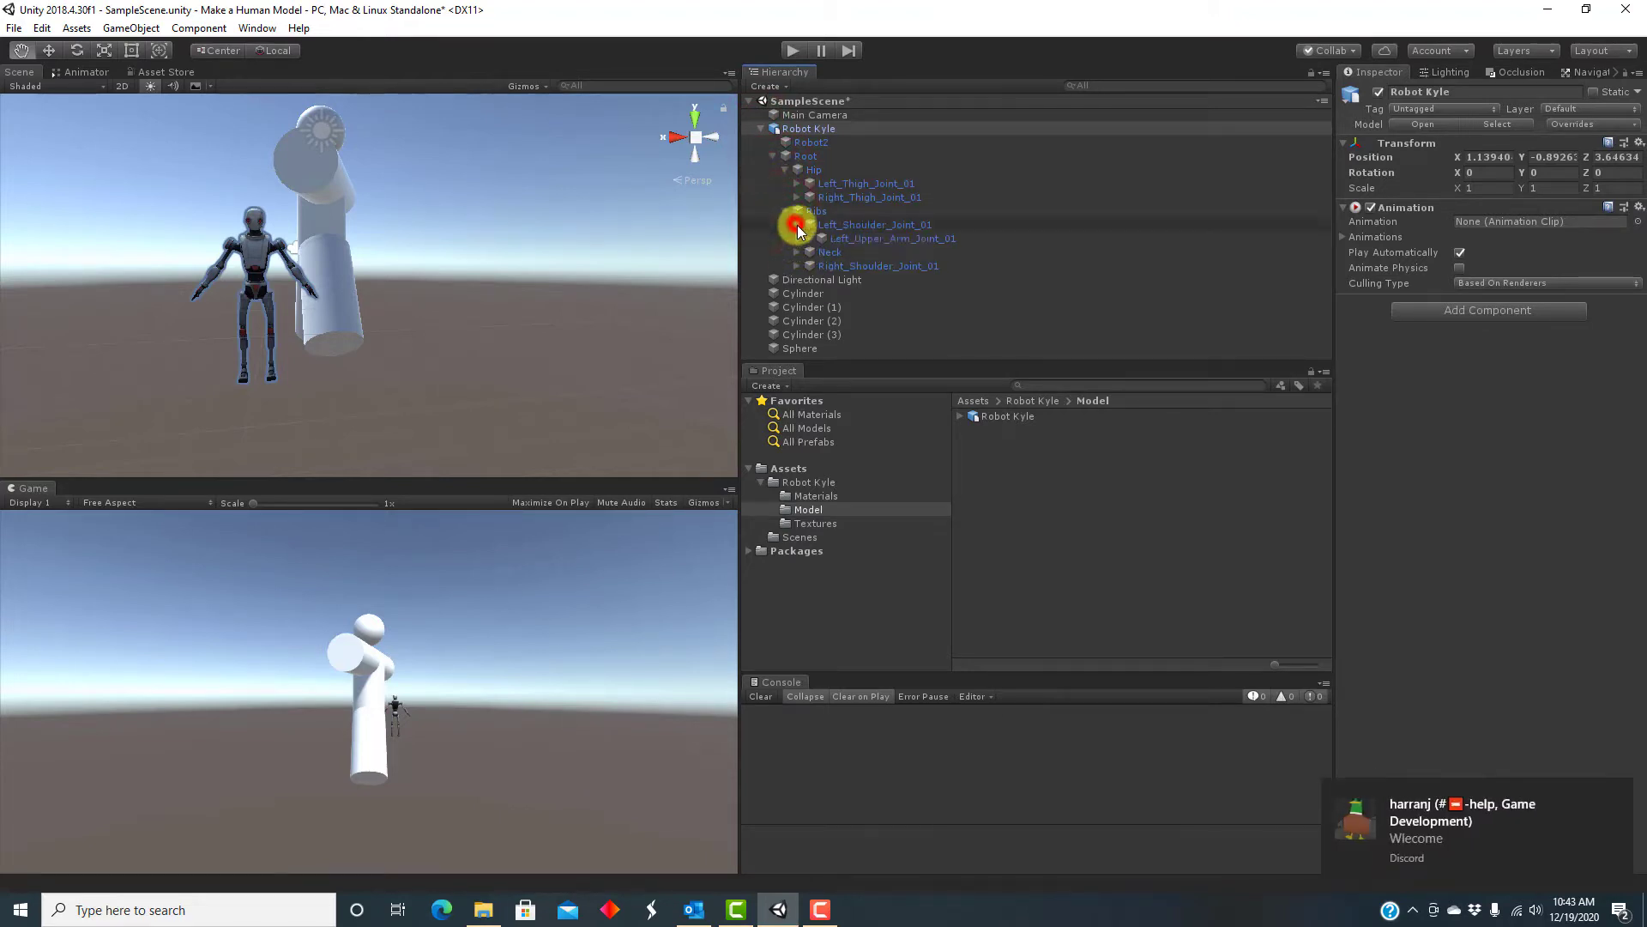
{"action": "left_click", "coordinate": [810, 239]}
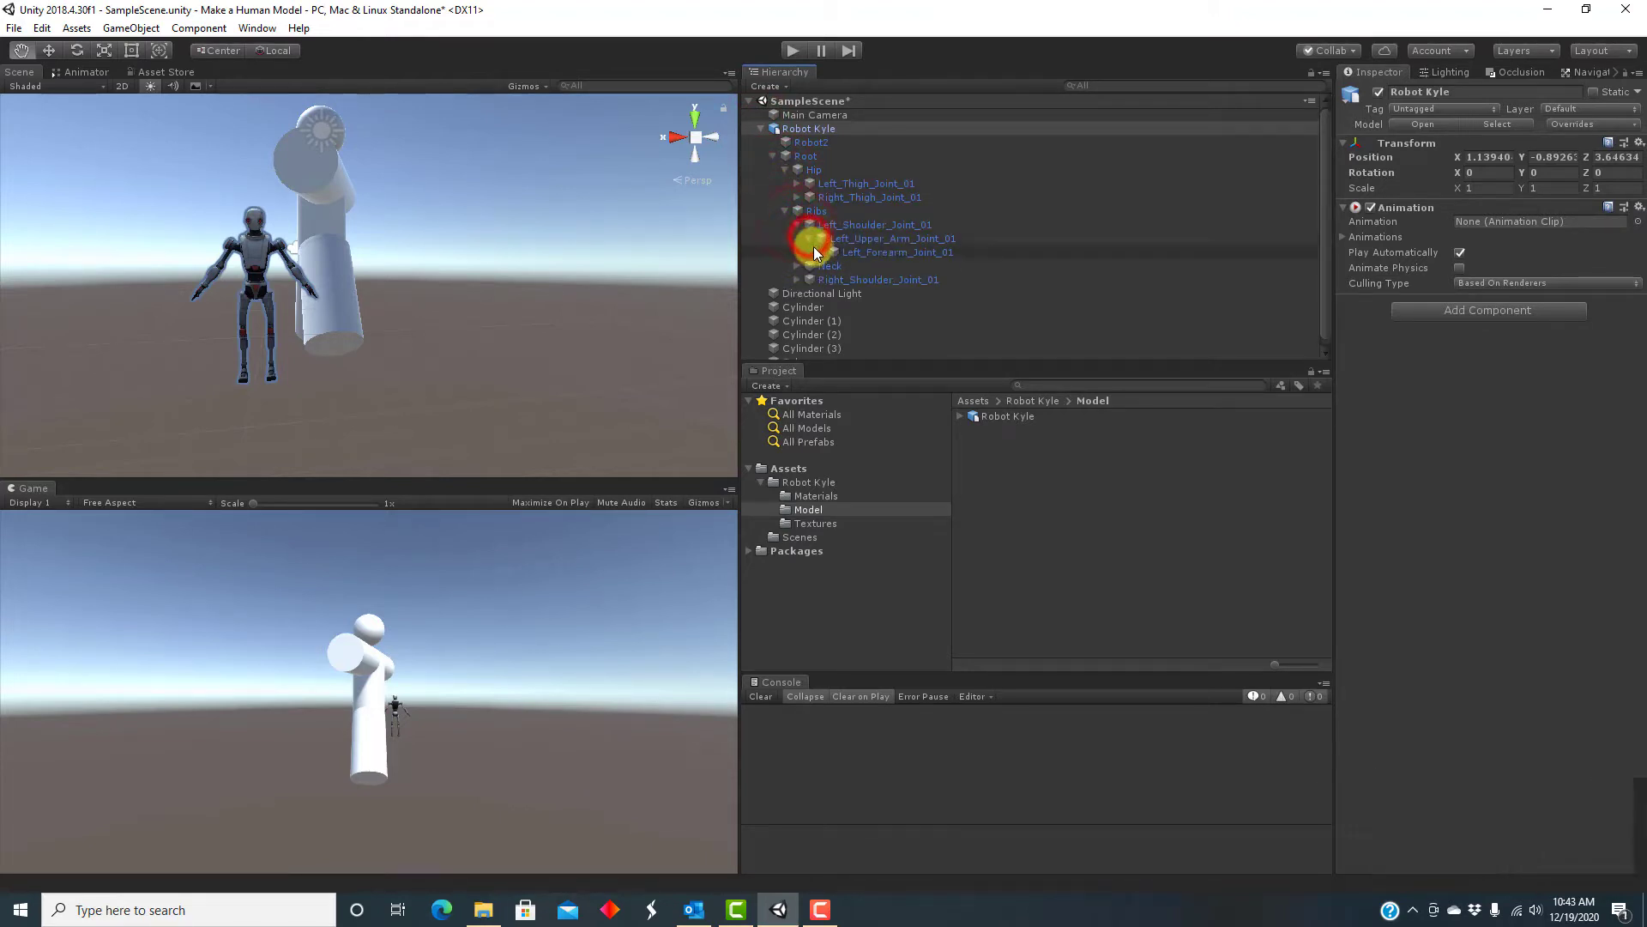
{"action": "left_click", "coordinate": [866, 252]}
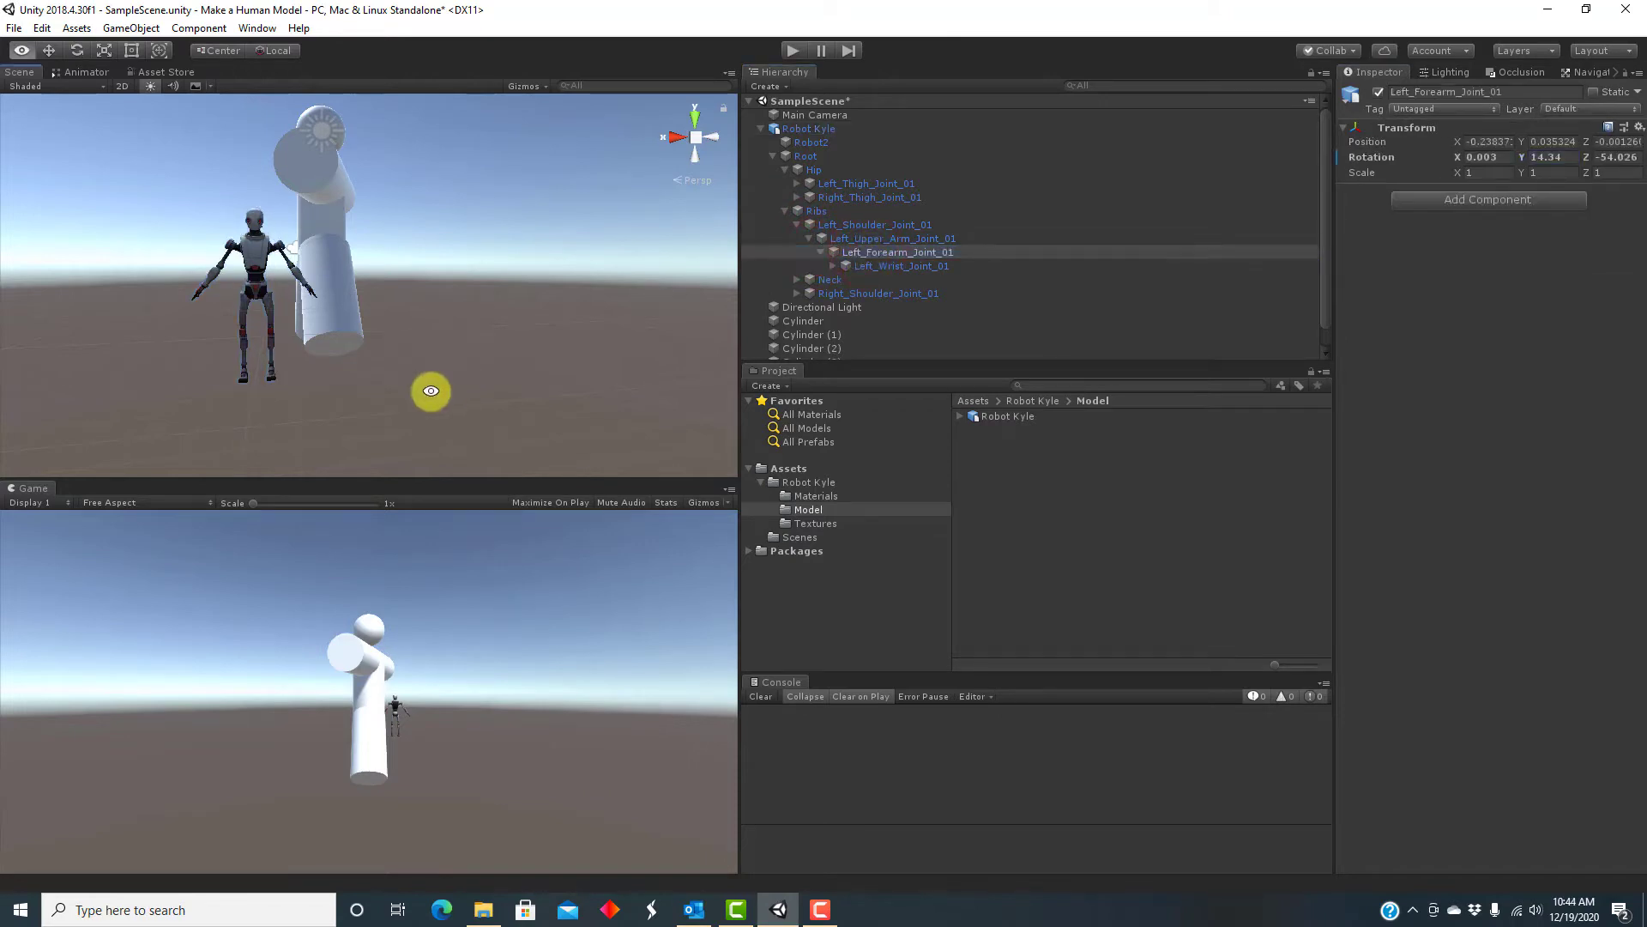
{"action": "left_click_drag", "start_coordinate": [430, 390], "coordinate": [899, 242], "text": "alt"}
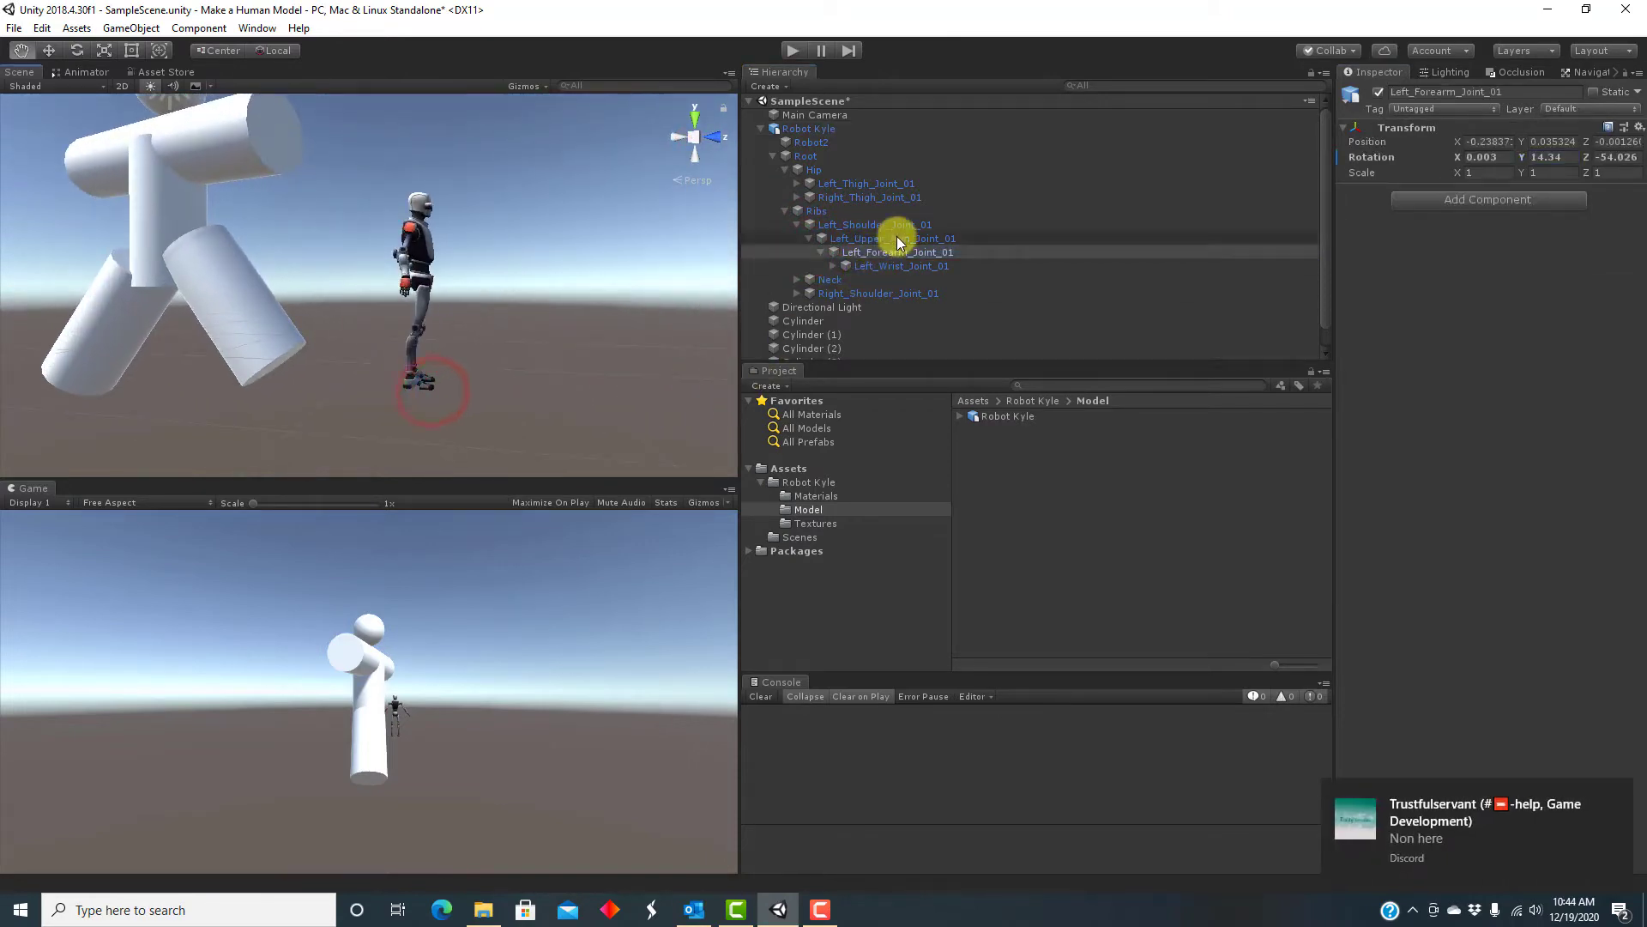
{"action": "left_click", "coordinate": [794, 190]}
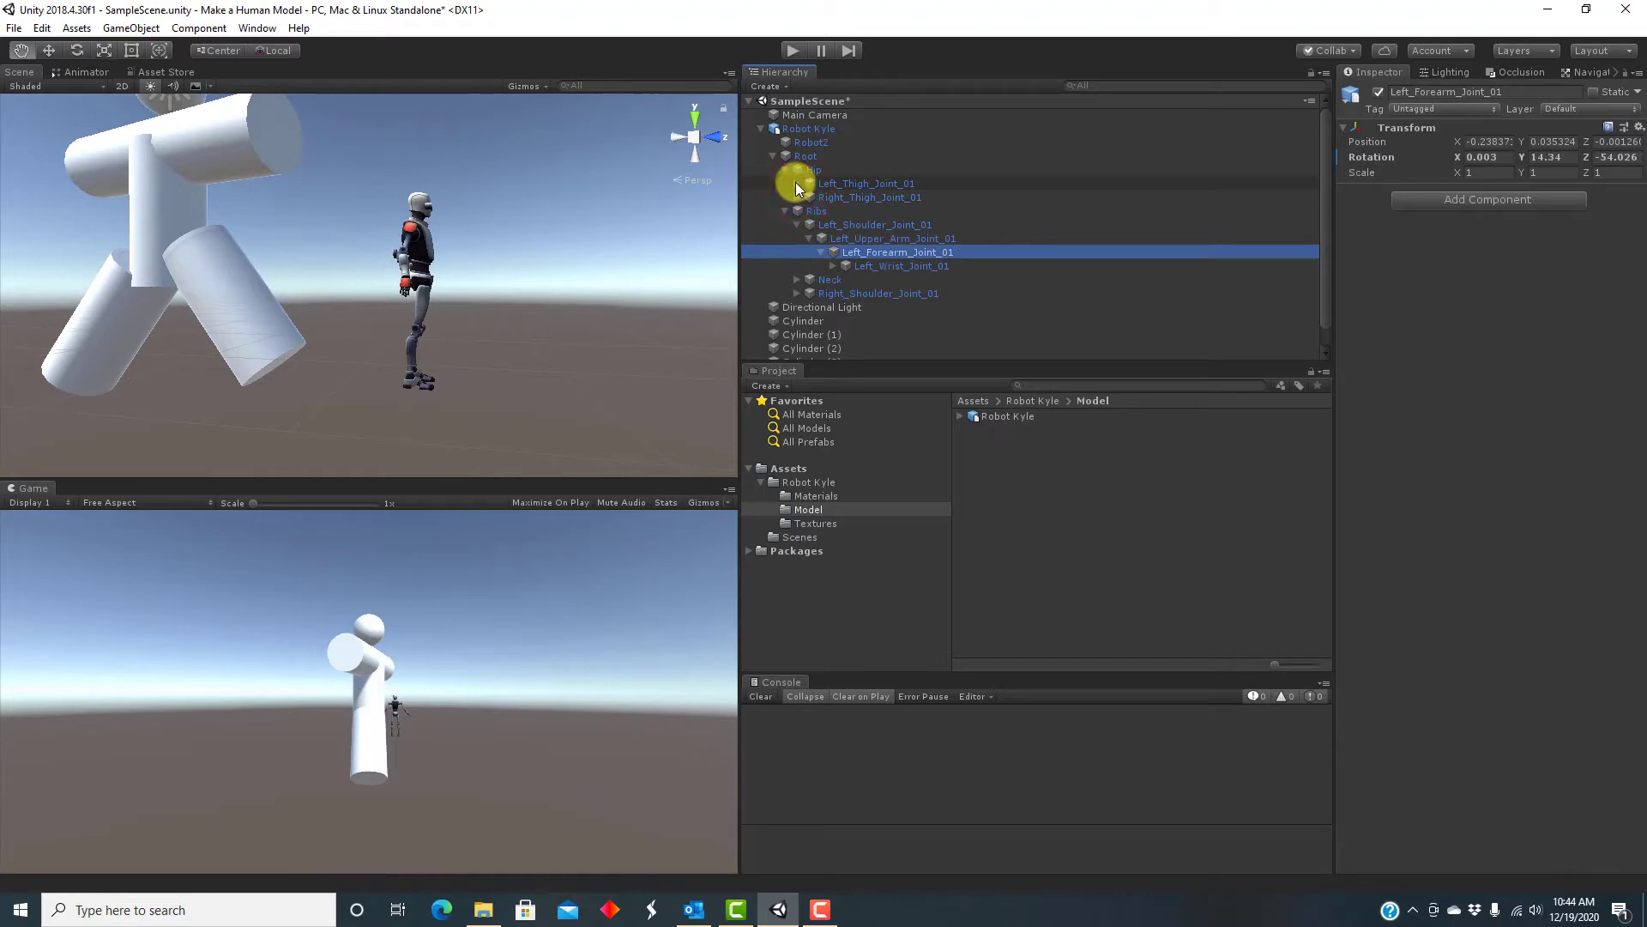
- Select Right_Forearm_Joint_01 and adjust its Y rotation to swing the forearm
{"action": "left_click", "coordinate": [797, 294]}
{"action": "left_click", "coordinate": [858, 271]}
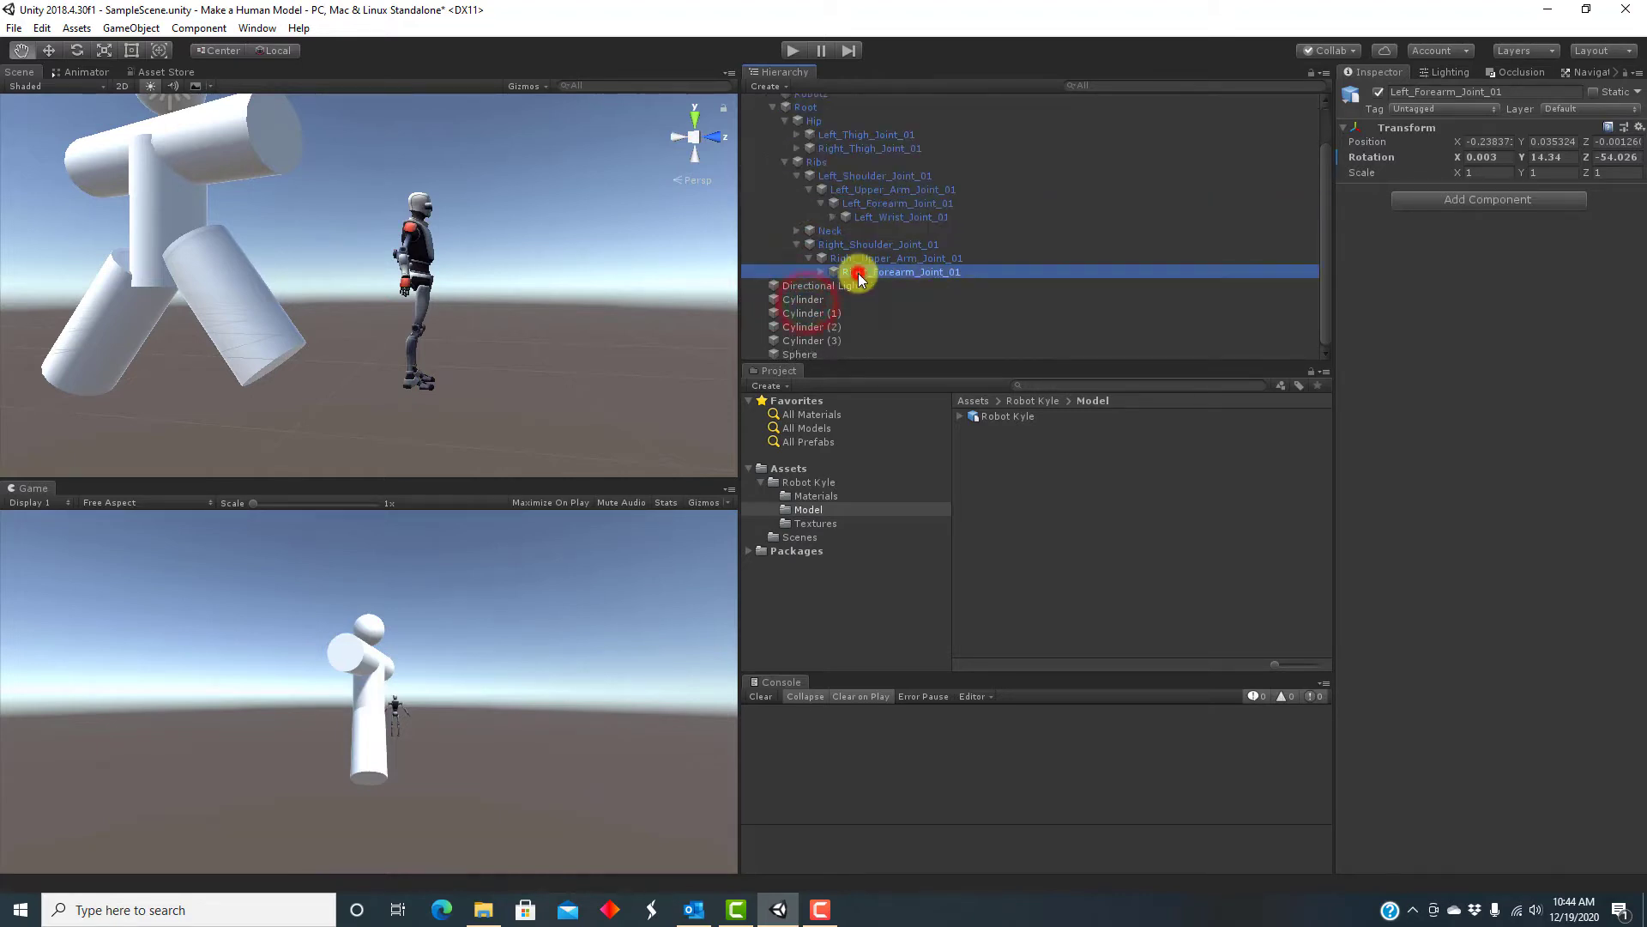
{"action": "left_click", "coordinate": [1525, 158]}
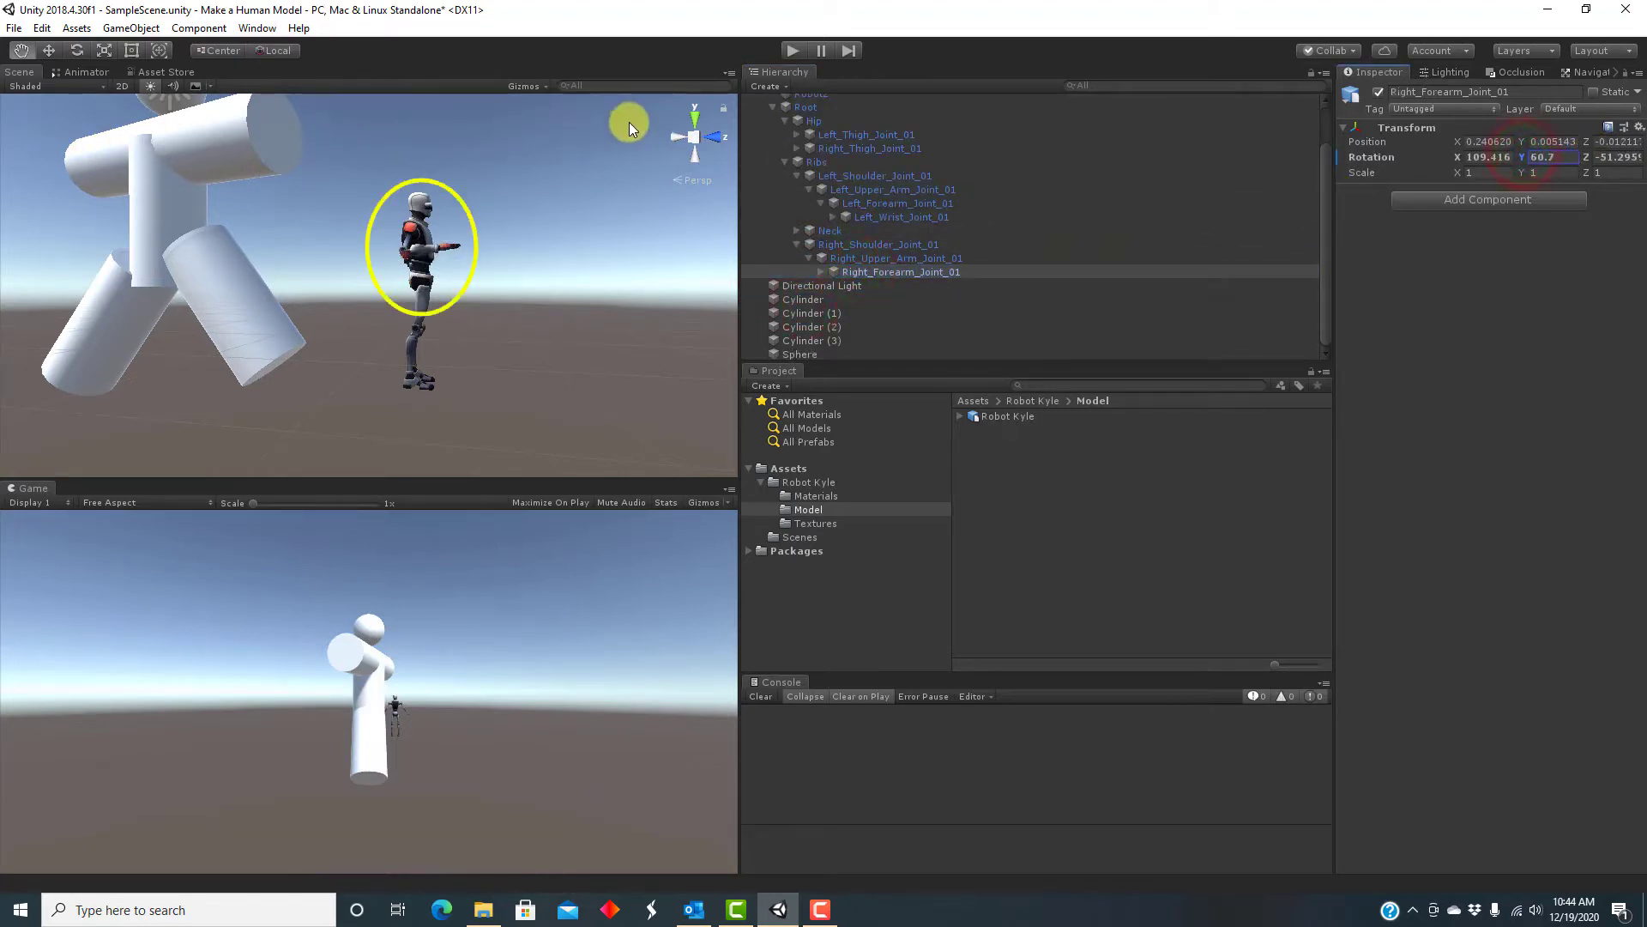
{"action": "left_click_drag", "start_coordinate": [630, 121], "coordinate": [232, 106]}
{"action": "left_click_drag", "start_coordinate": [1629, 145], "coordinate": [1274, 179]}
- Set the right upper arm's Y rotation to 7.2 and turn the neck toward the viewer
{"action": "left_click", "coordinate": [882, 259]}
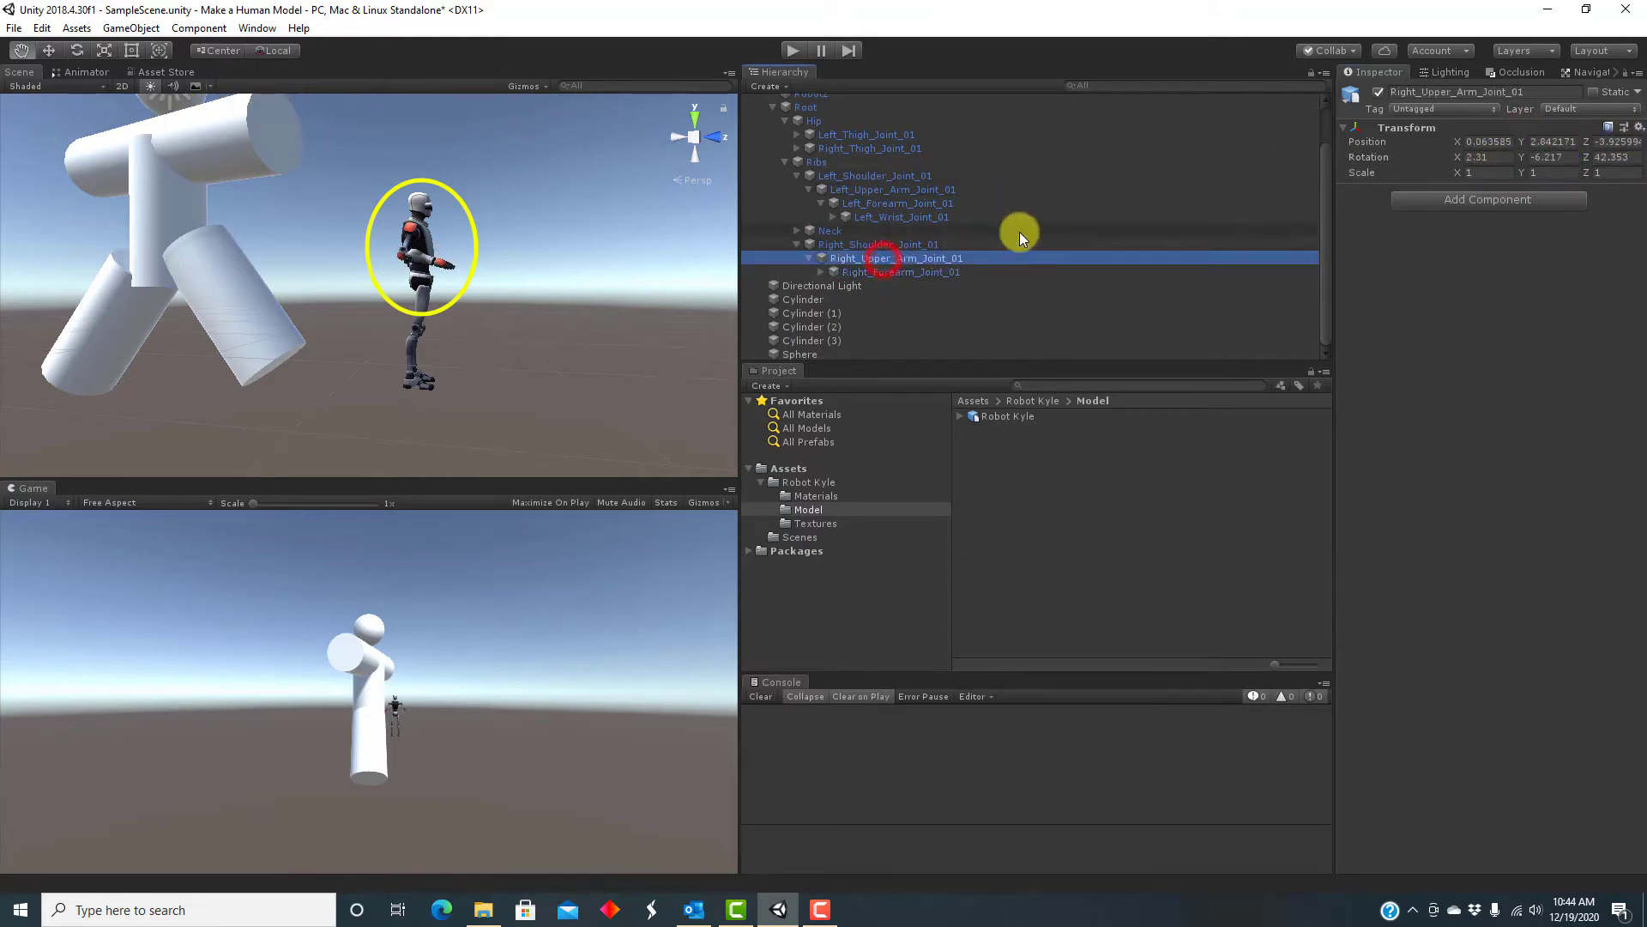
{"action": "left_click", "coordinate": [1540, 157]}
{"action": "type", "text": "-33.5"}
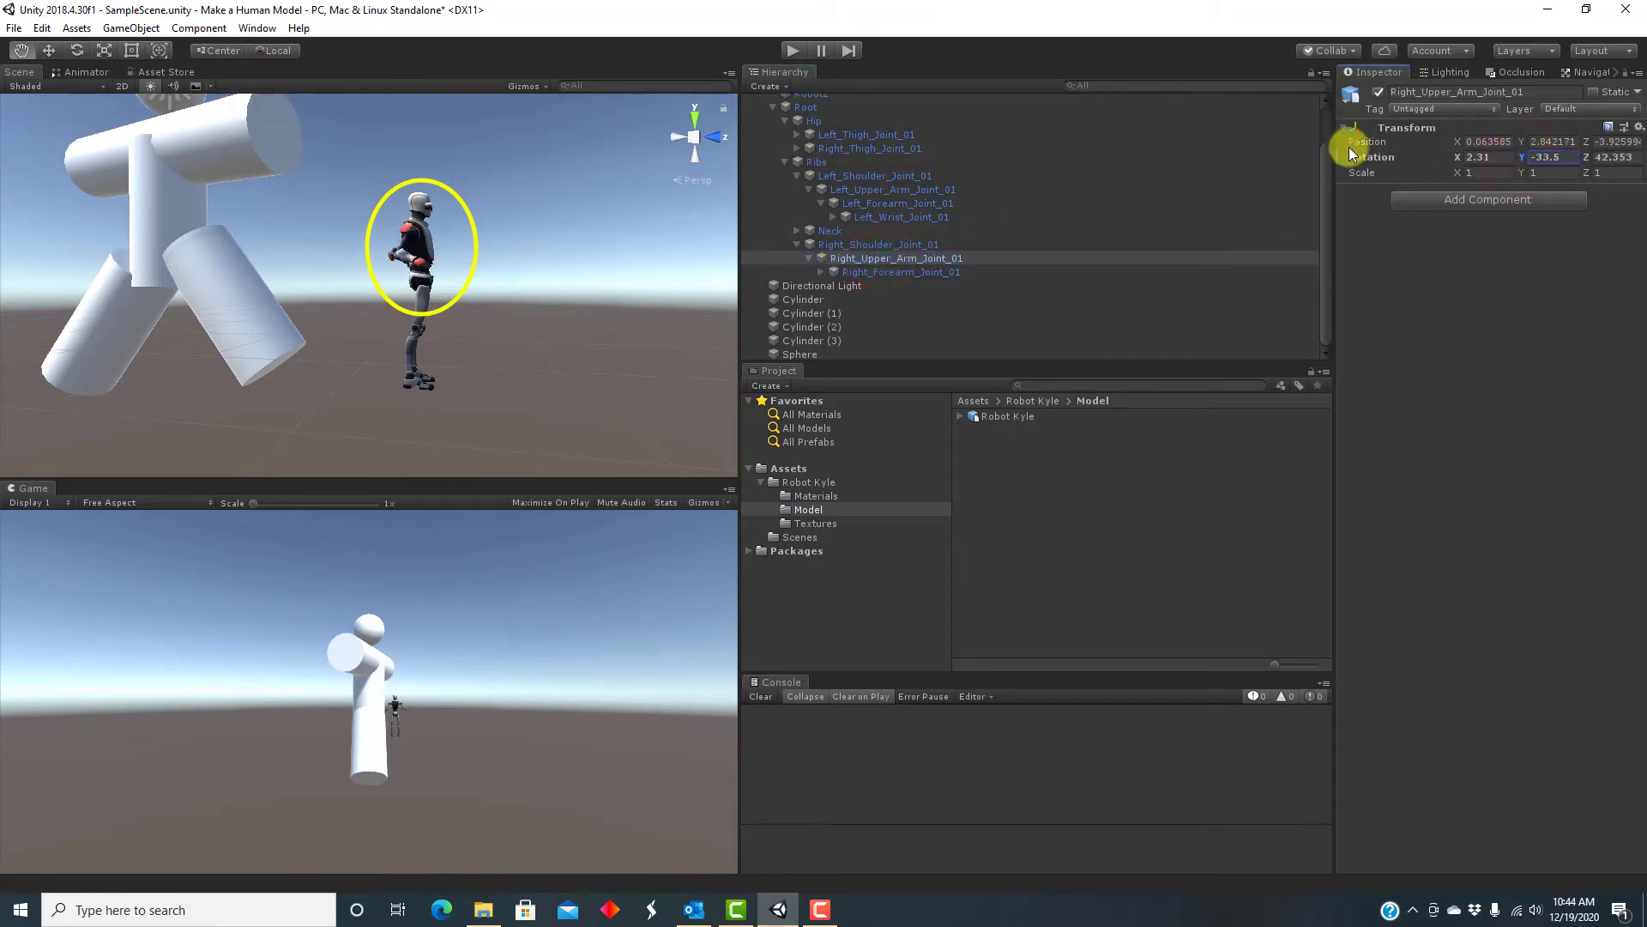
{"action": "left_click_drag", "start_coordinate": [1349, 154], "coordinate": [1110, 187]}
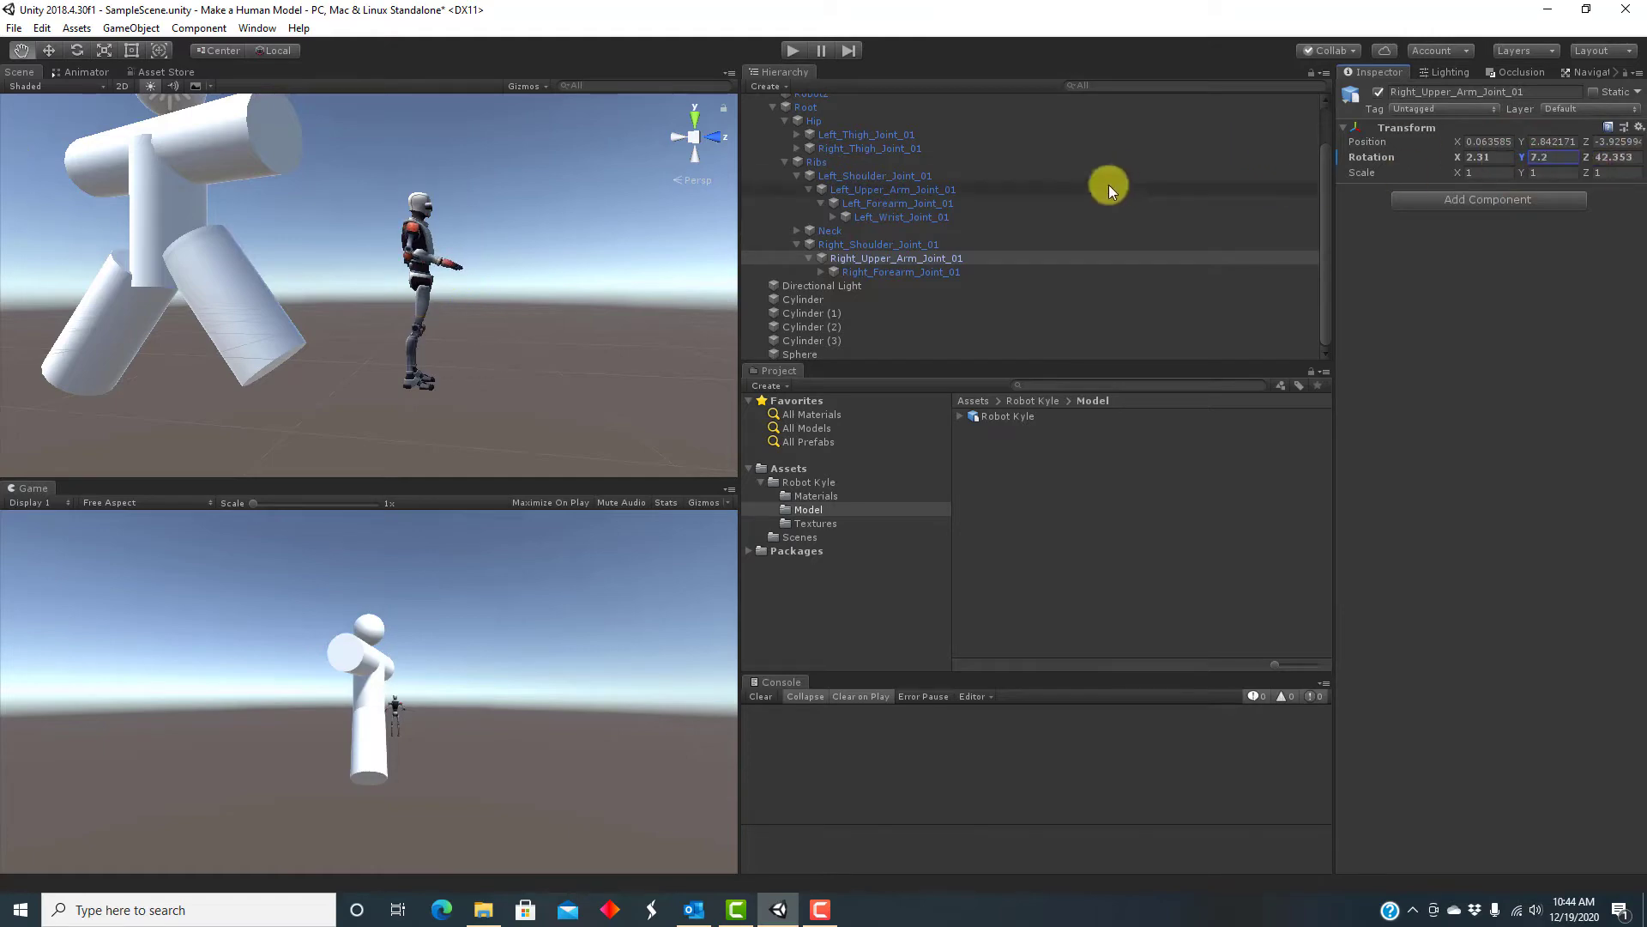
{"action": "left_click", "coordinate": [821, 231]}
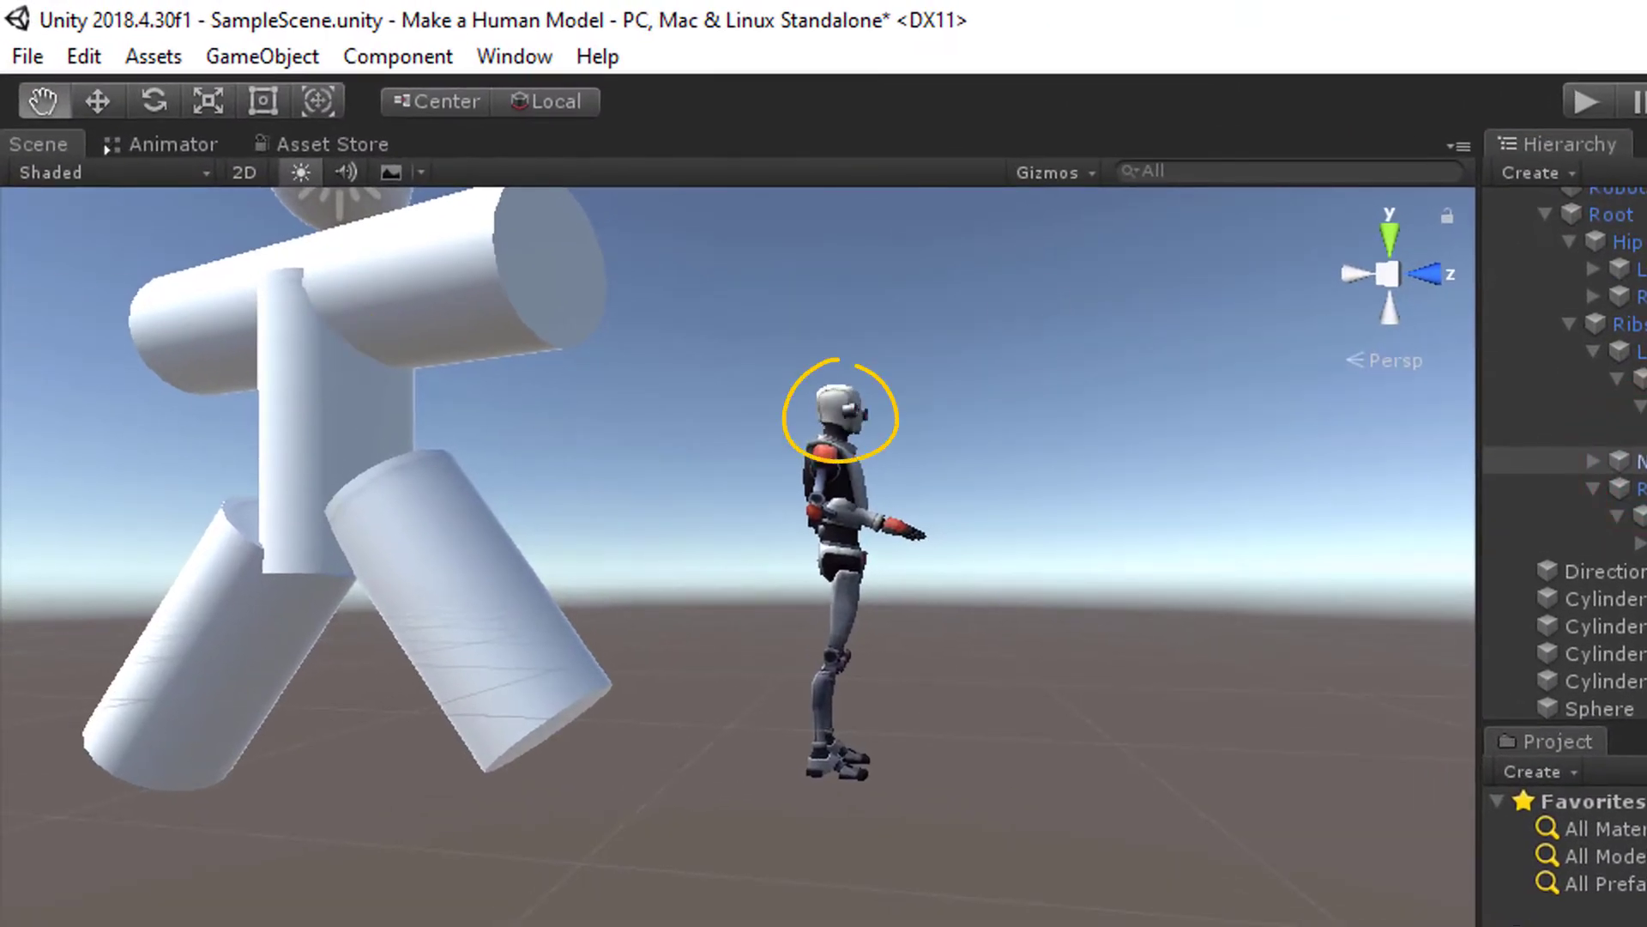
{"action": "left_click_drag", "start_coordinate": [872, 412], "coordinate": [1249, 295]}
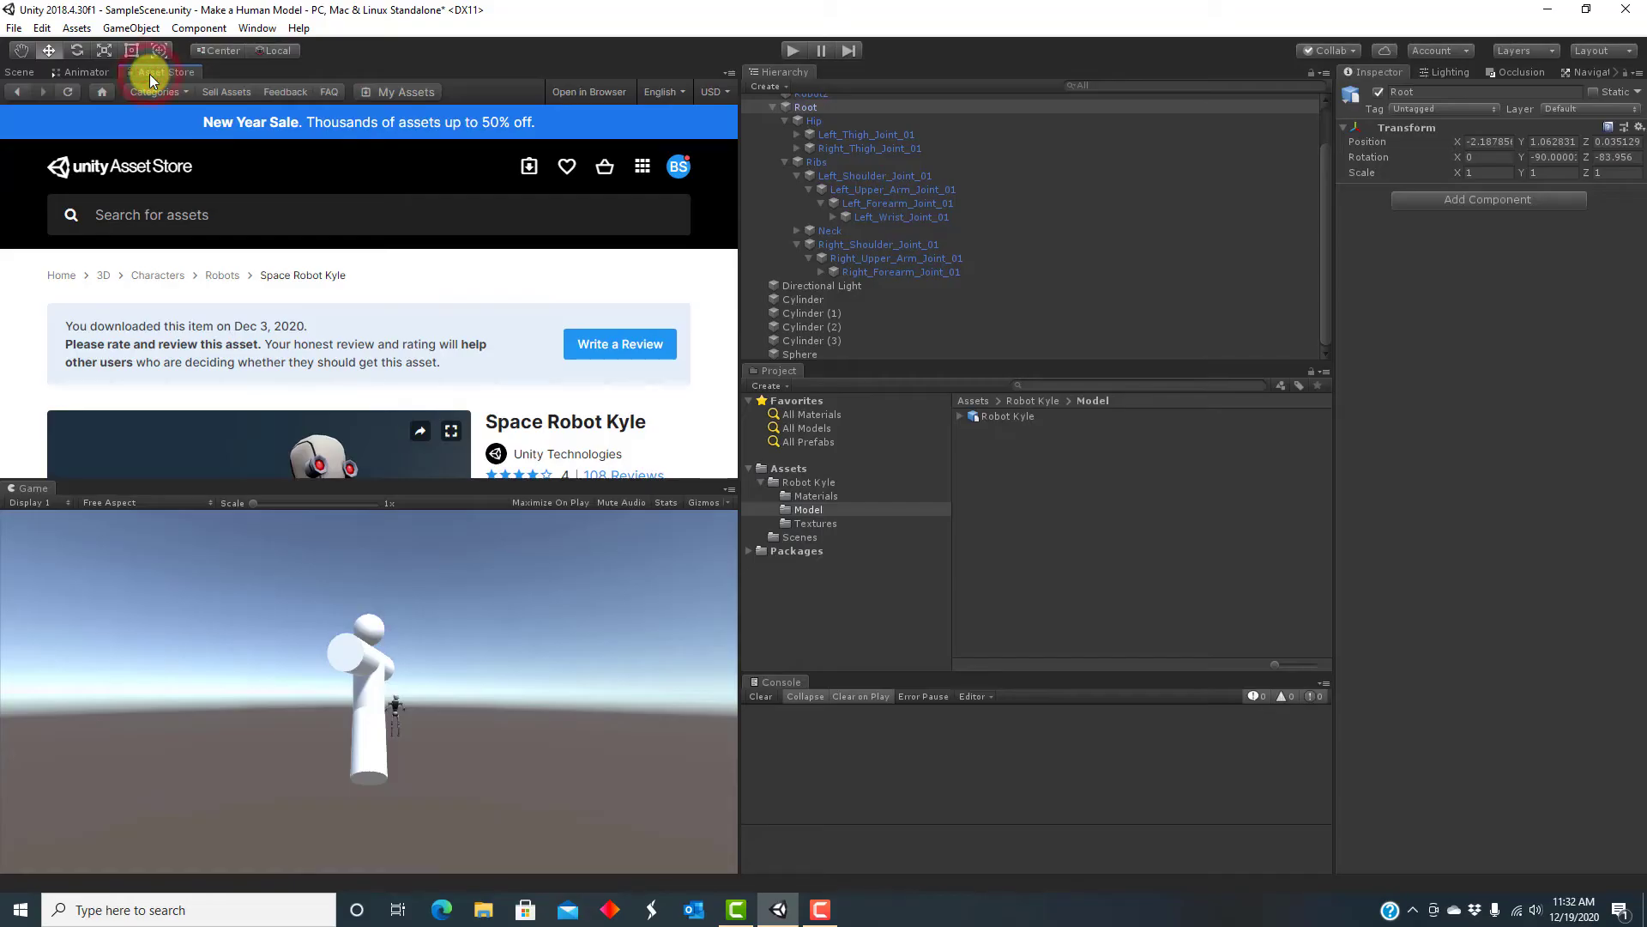
- Search the Asset Store for 'Standard Assets', import everything, then open the Load Scene dialog
{"action": "left_click", "coordinate": [137, 215]}
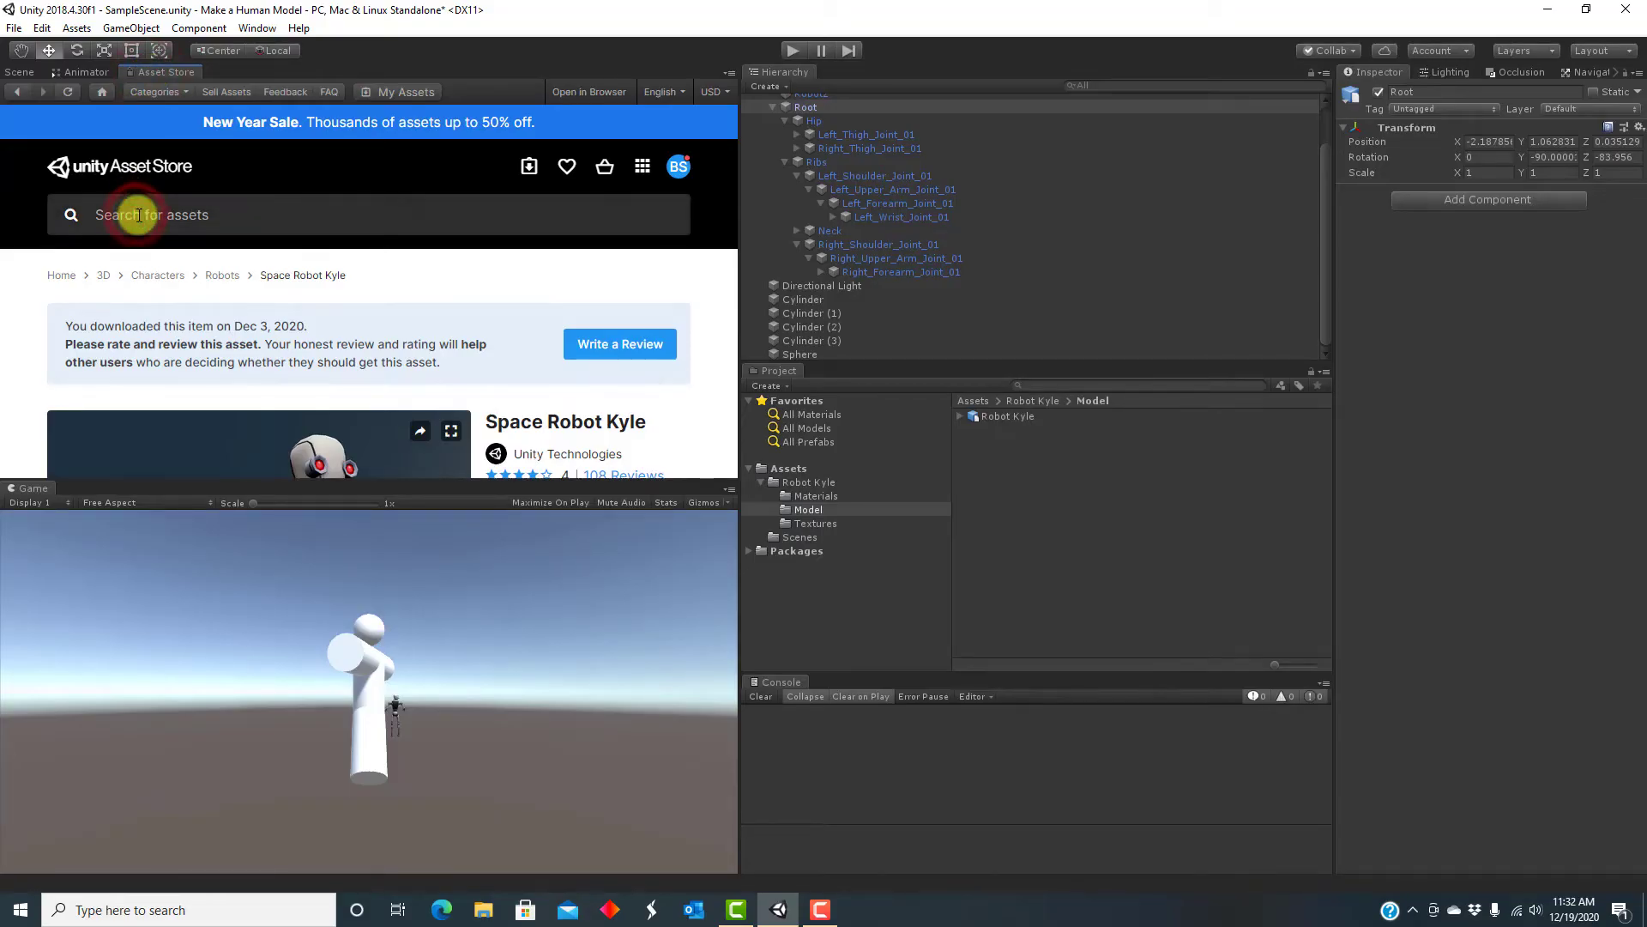
{"action": "type", "text": "Stan"}
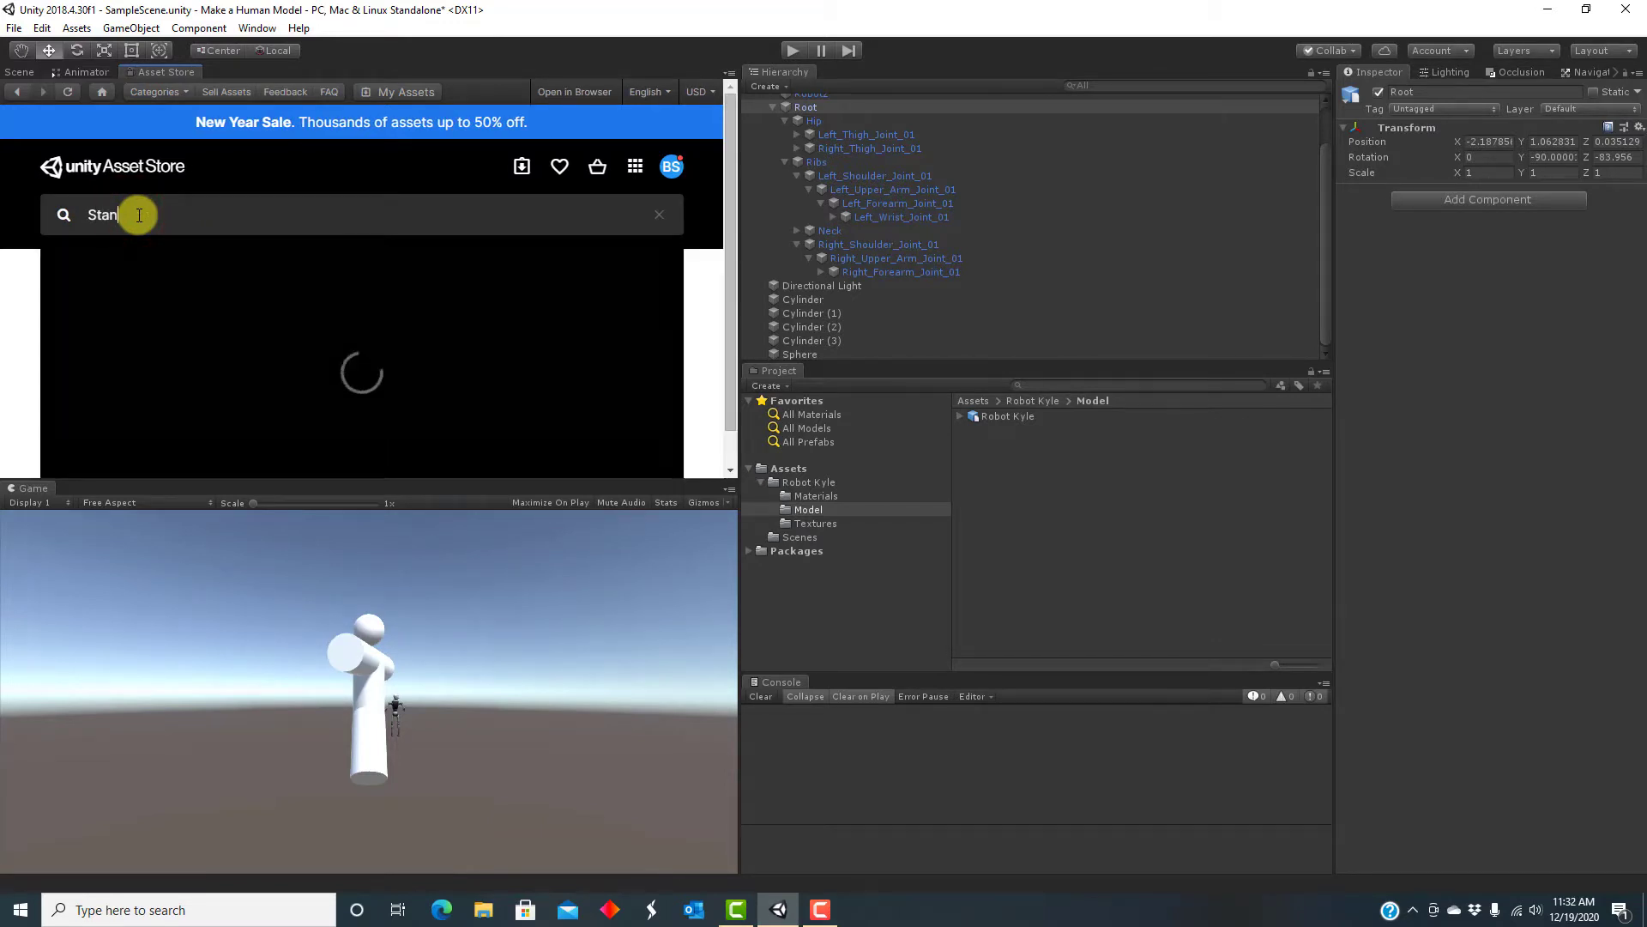
{"action": "type", "text": "dard A"}
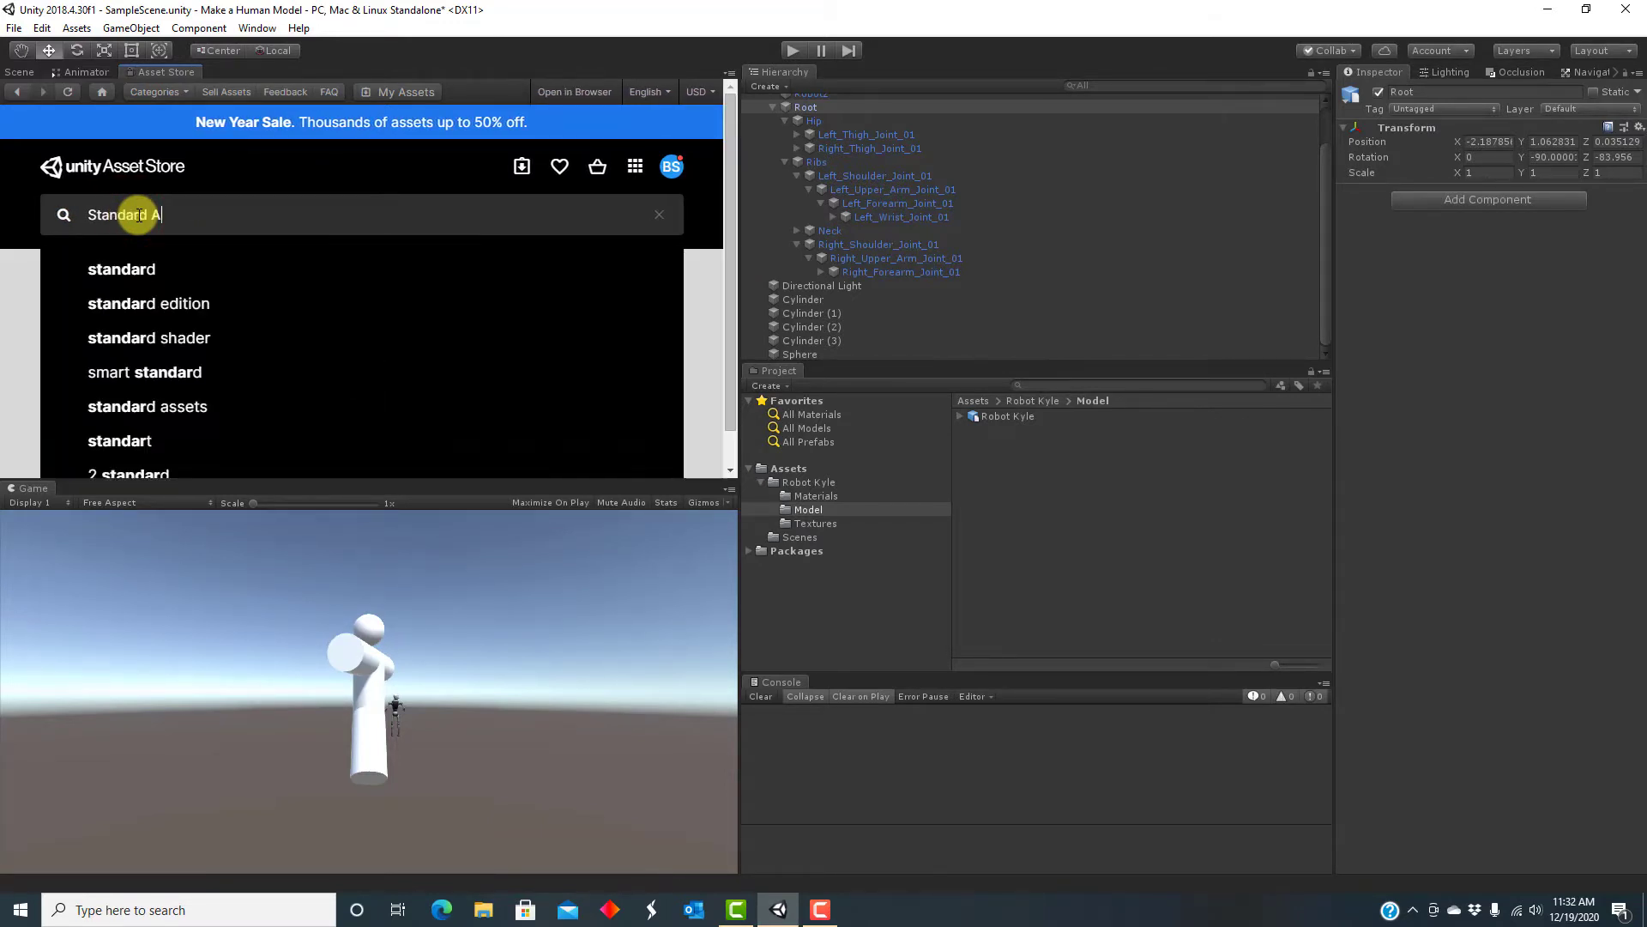
{"action": "type", "text": "ssets"}
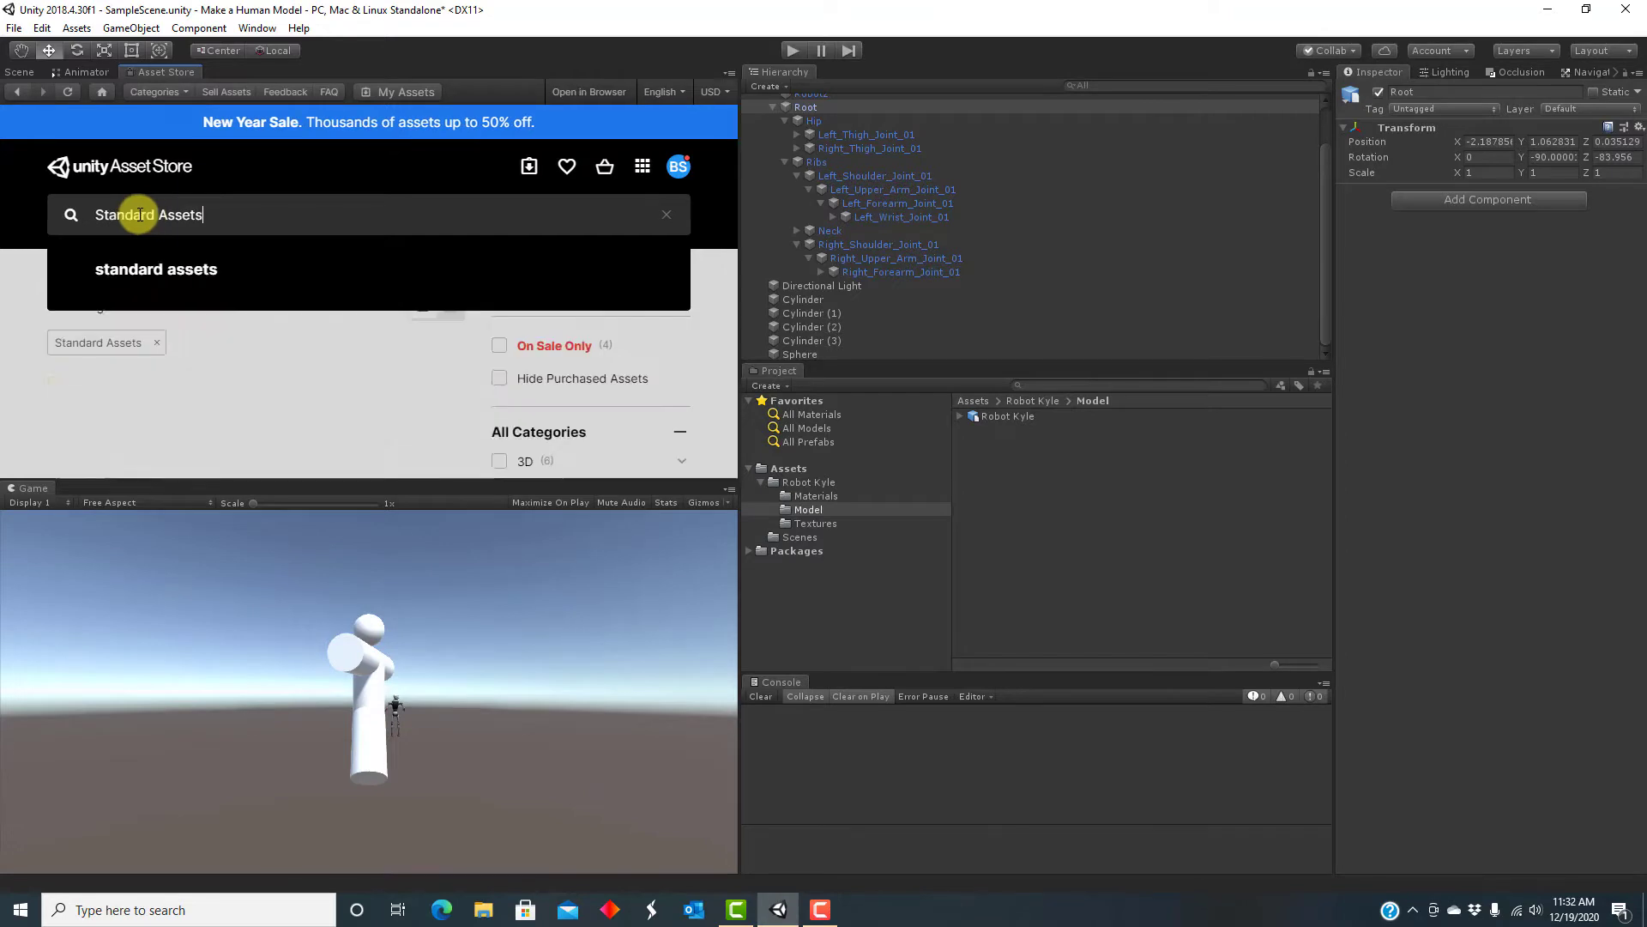
{"action": "left_click", "coordinate": [202, 280]}
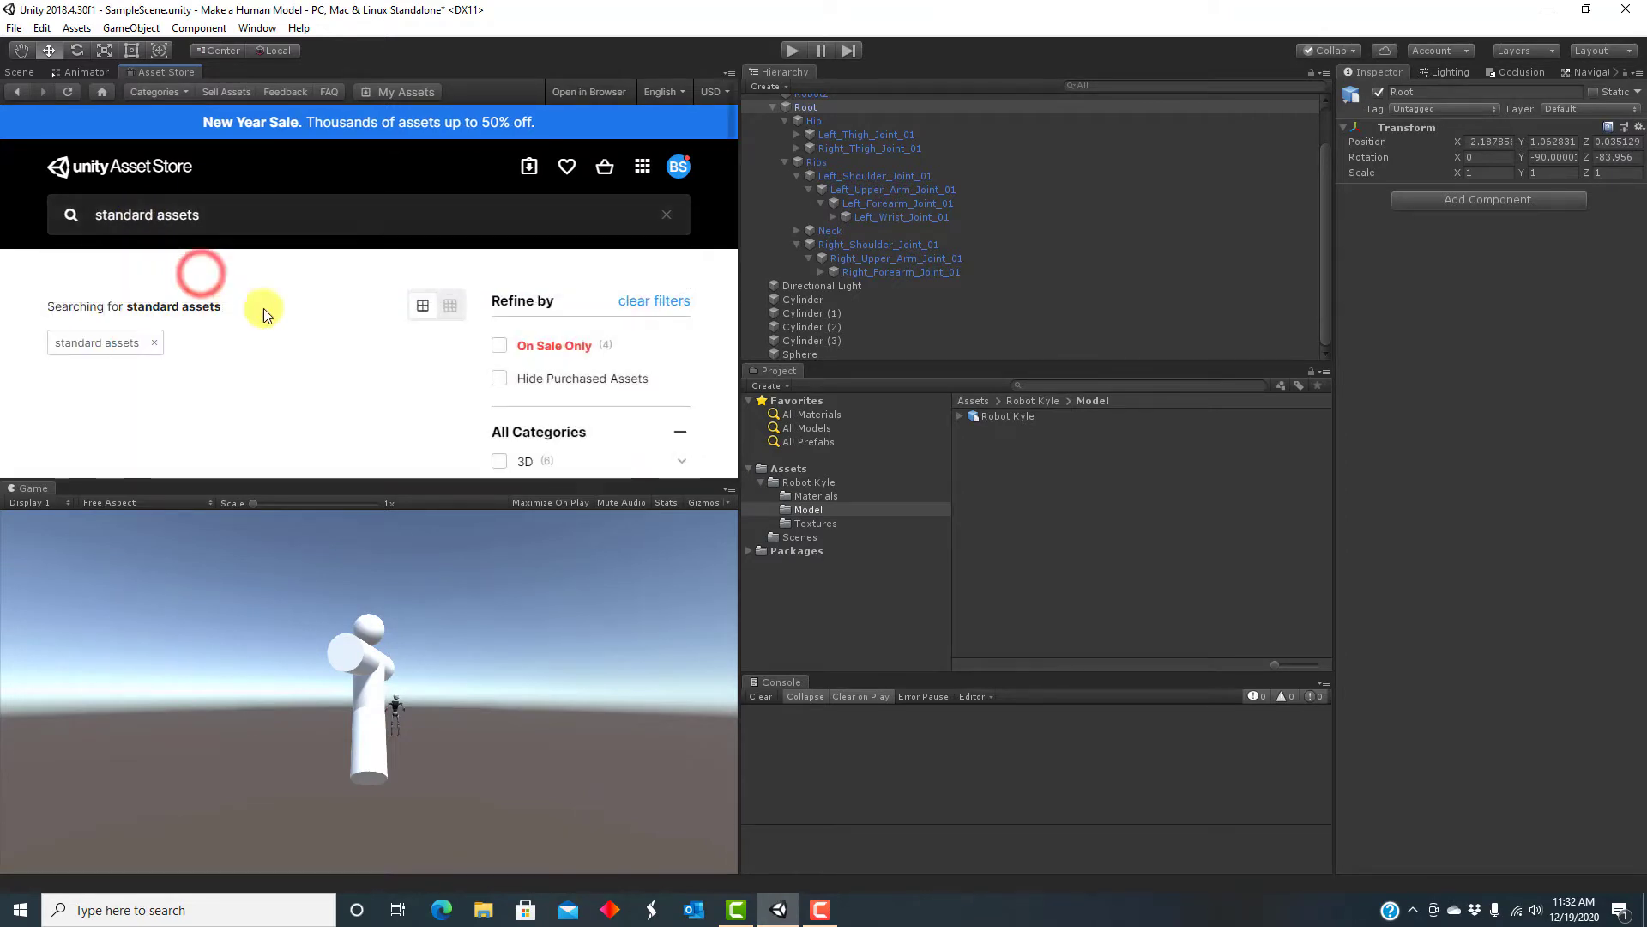
{"action": "scroll", "coordinate": [250, 292], "scroll_direction": "down", "scroll_amount": 3}
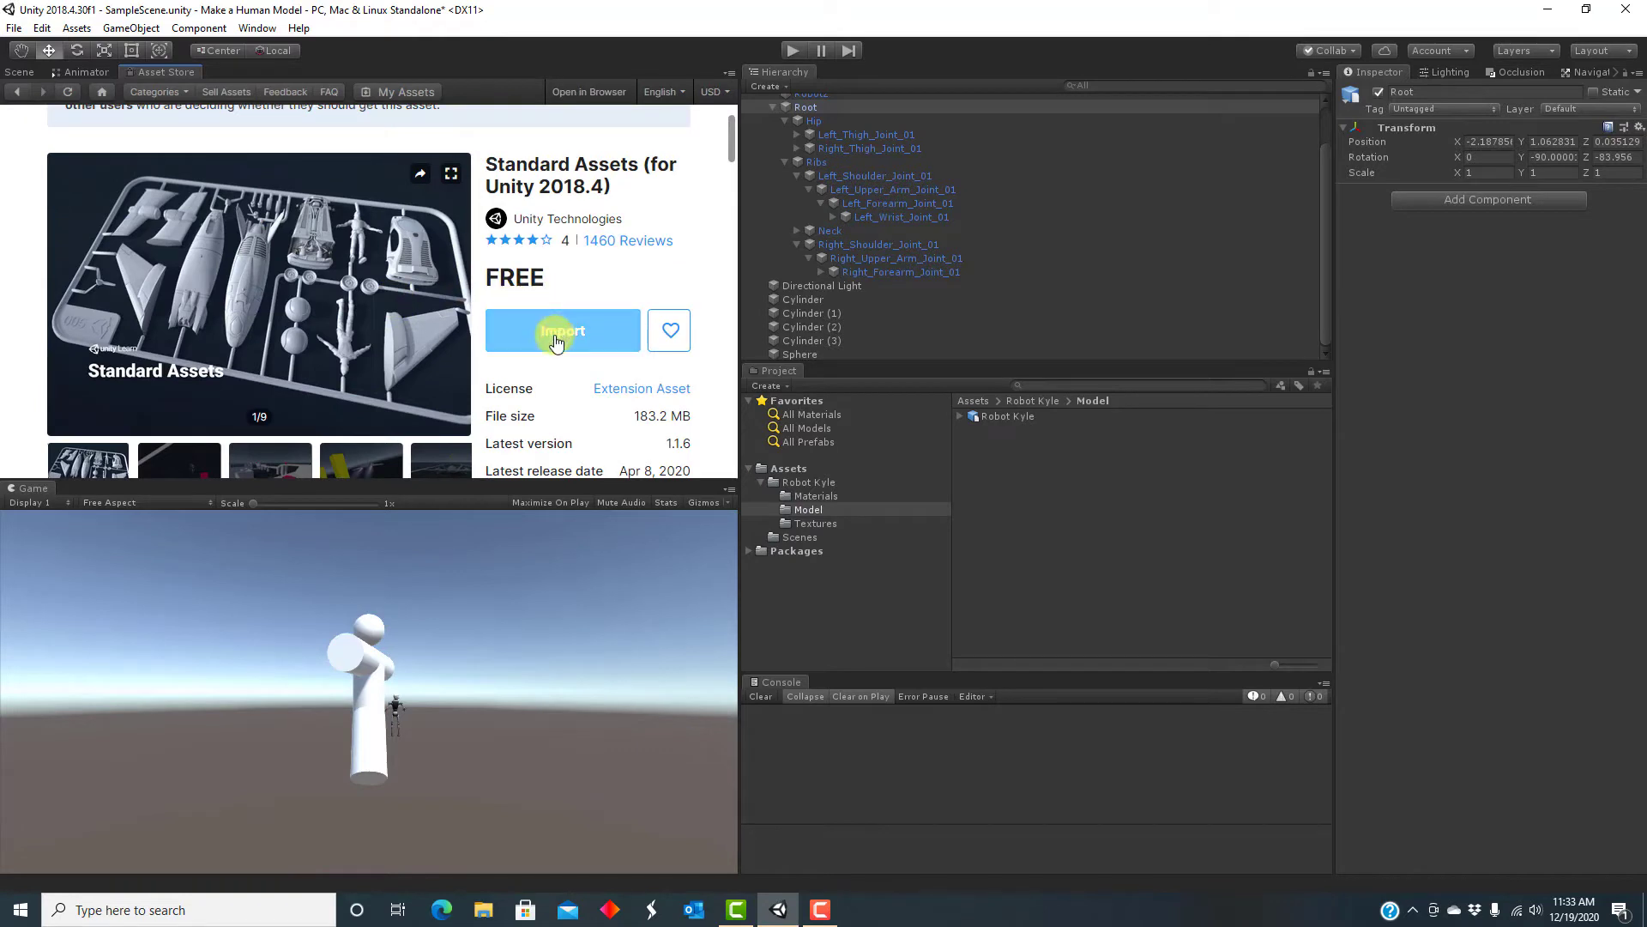
{"action": "left_click", "coordinate": [556, 336]}
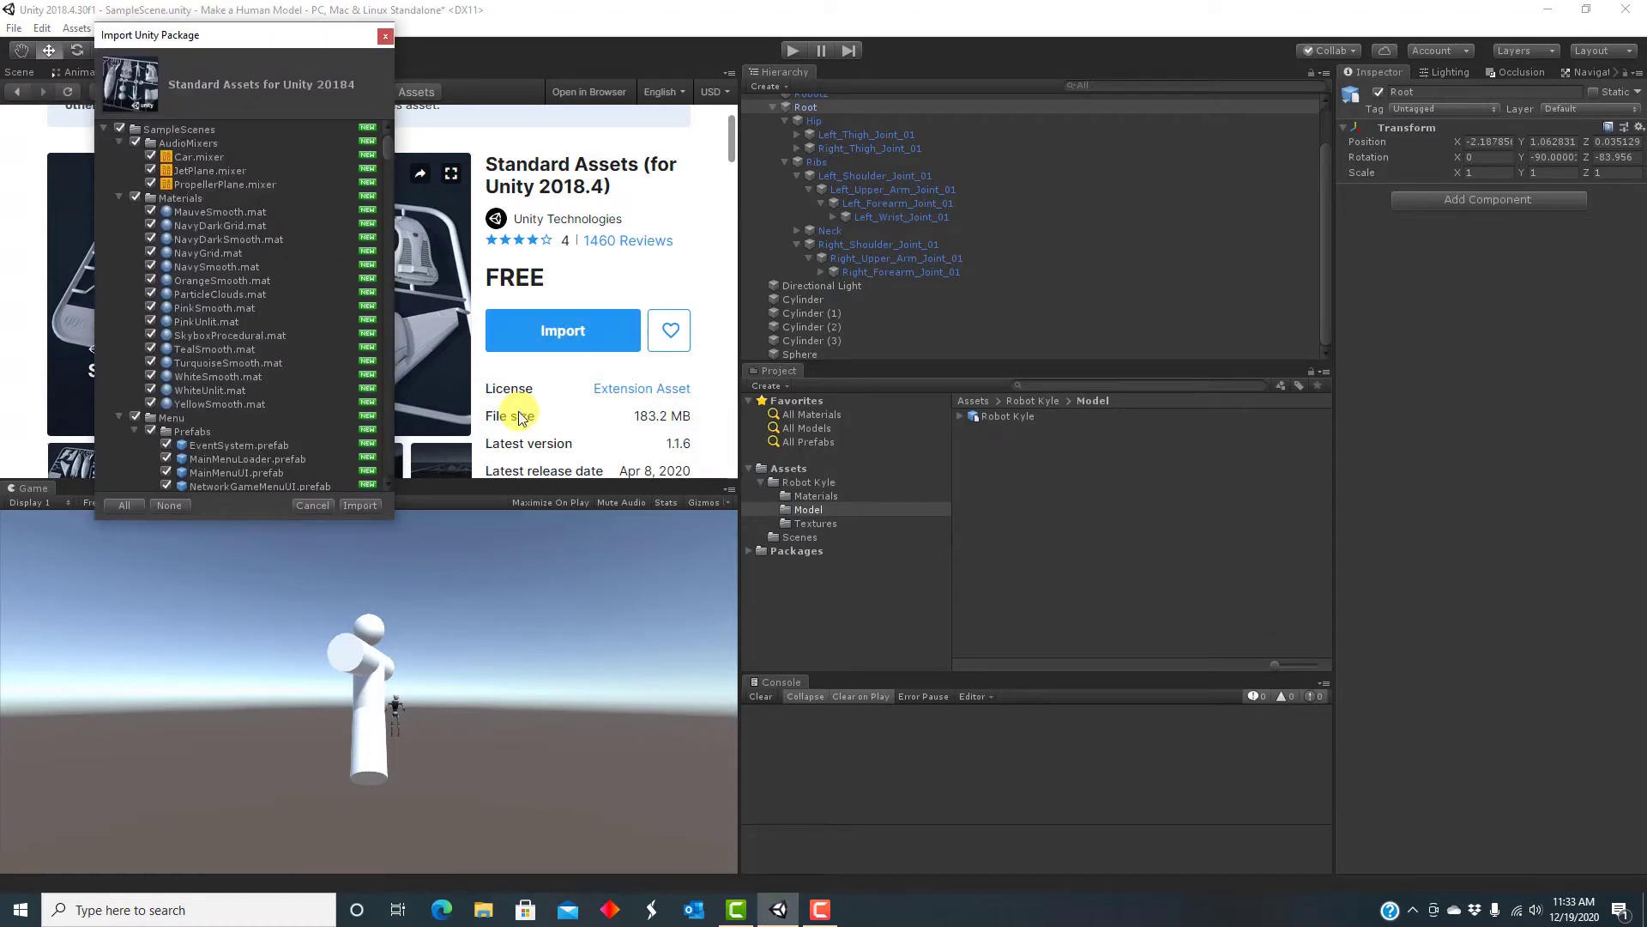
{"action": "left_click", "coordinate": [359, 505]}
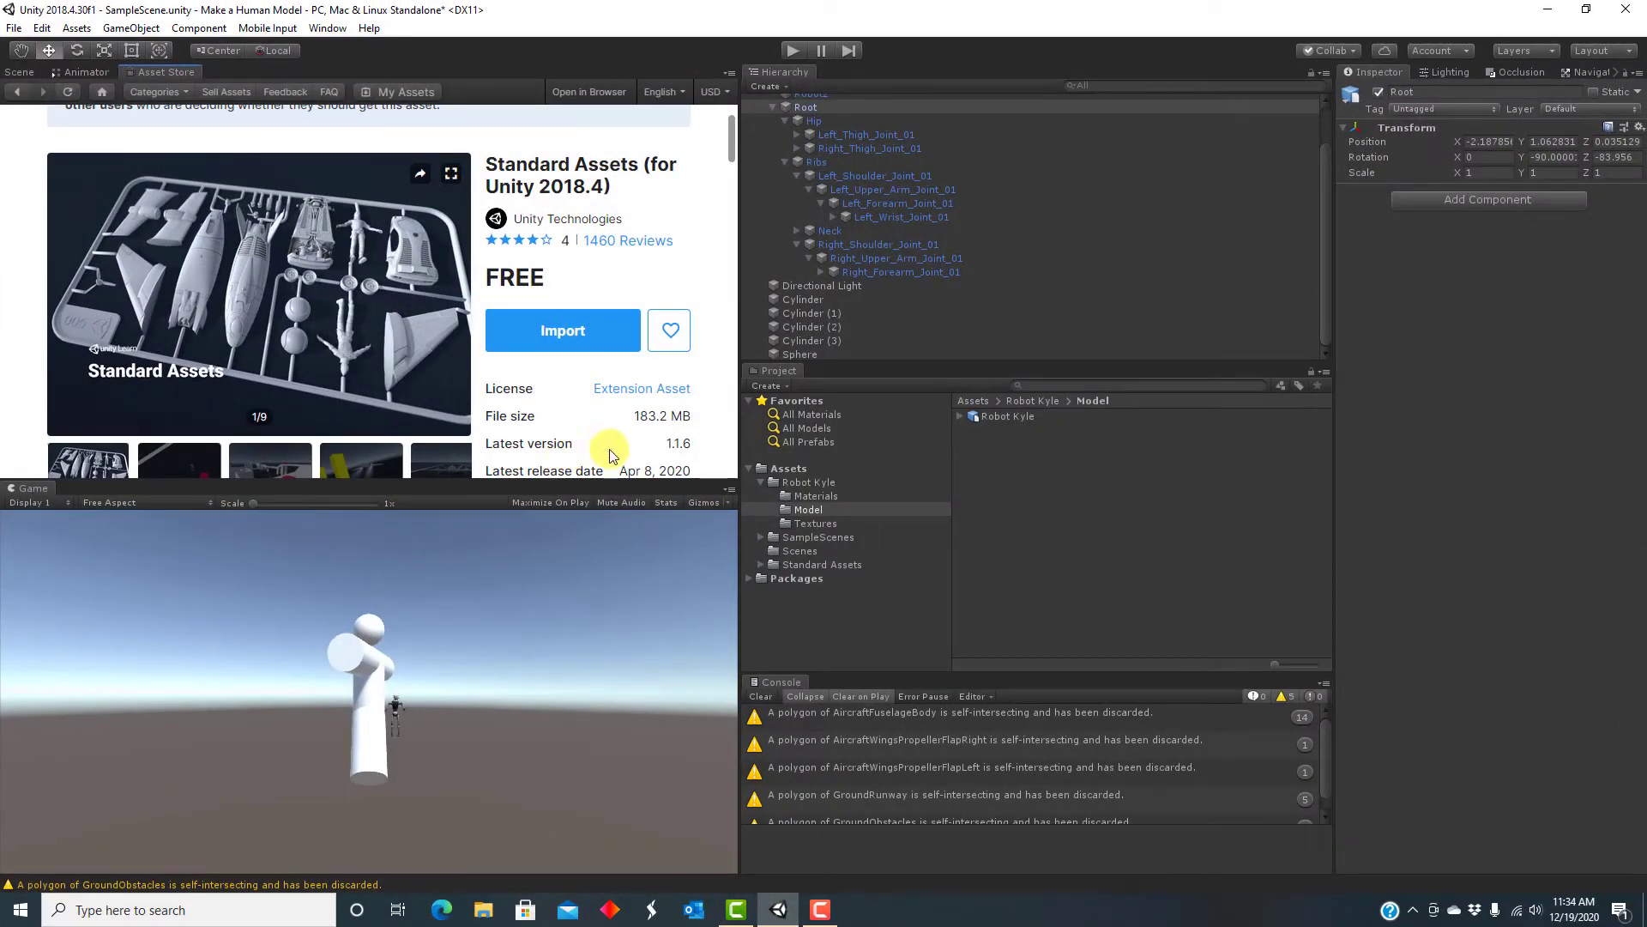
{"action": "left_click", "coordinate": [14, 28]}
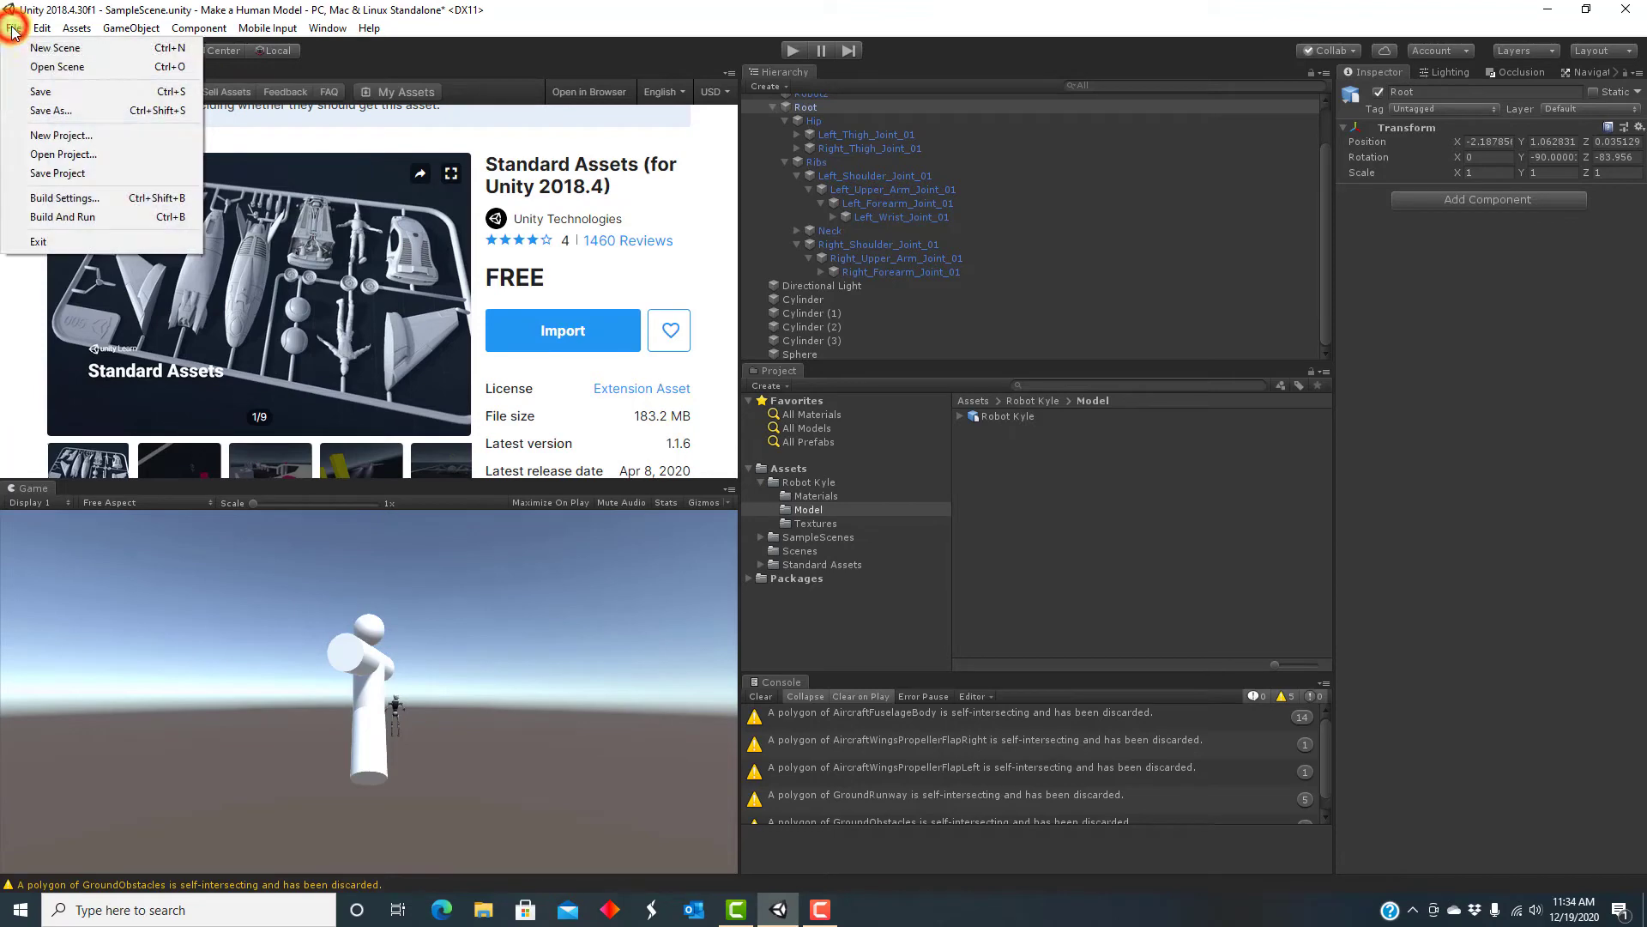
{"action": "left_click", "coordinate": [37, 65]}
- Open SampleScenes/Scenes/CharacterThirdPersonAI.unity, saving the modified current scene when prompted
{"action": "left_click", "coordinate": [221, 182]}
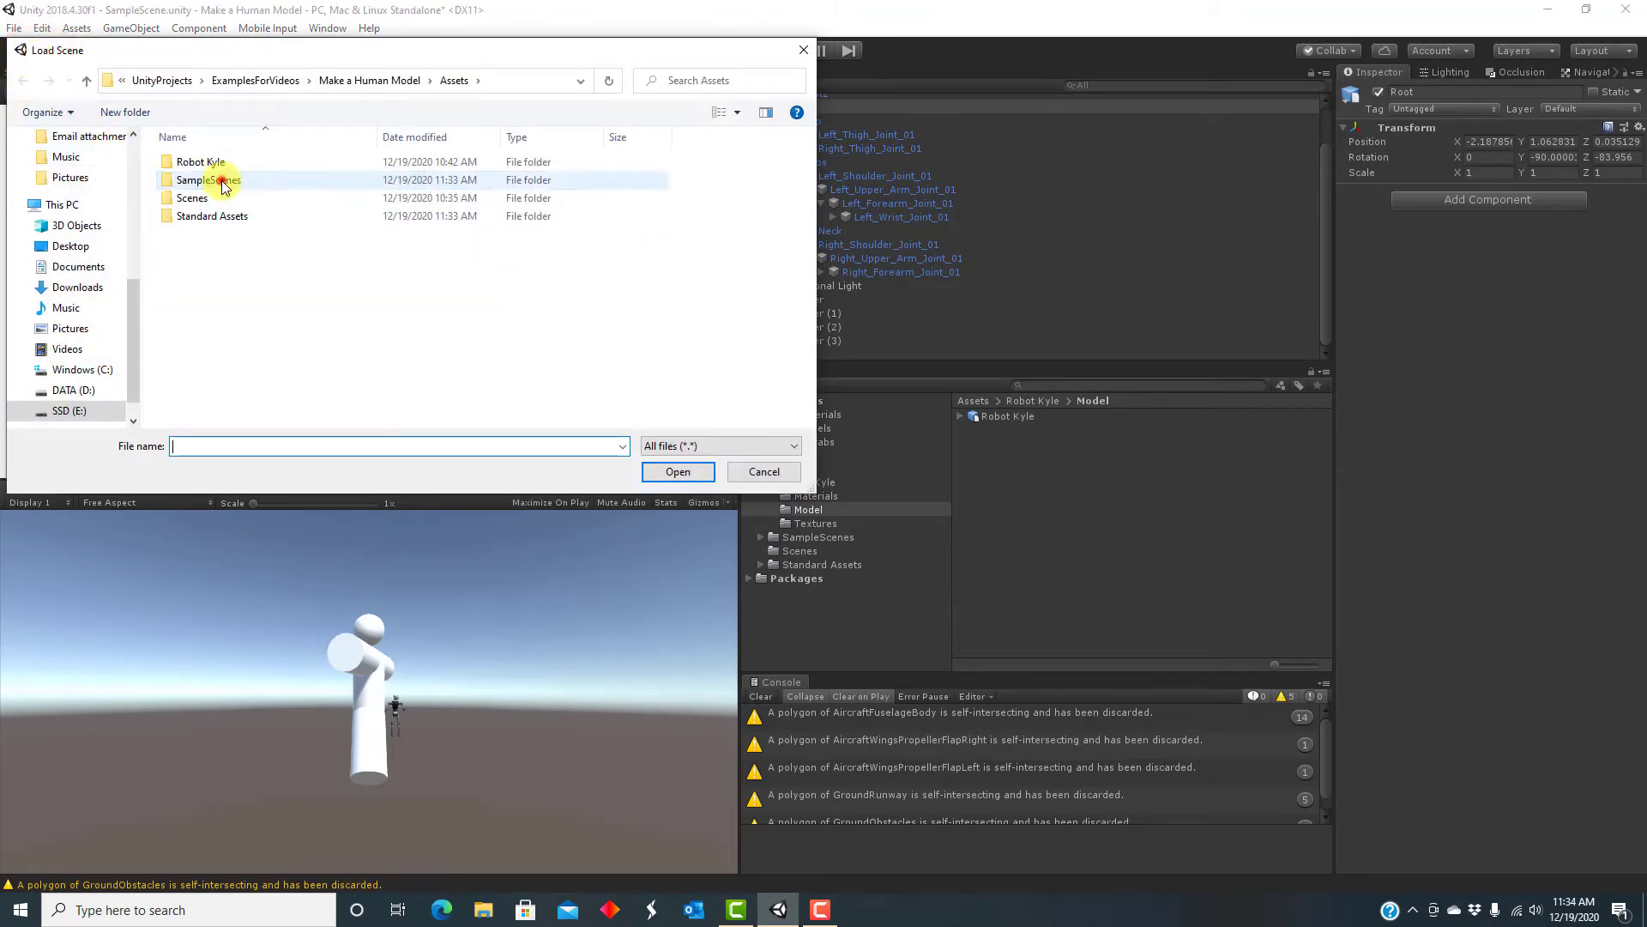
{"action": "double_click", "coordinate": [222, 182]}
{"action": "left_click", "coordinate": [228, 276]}
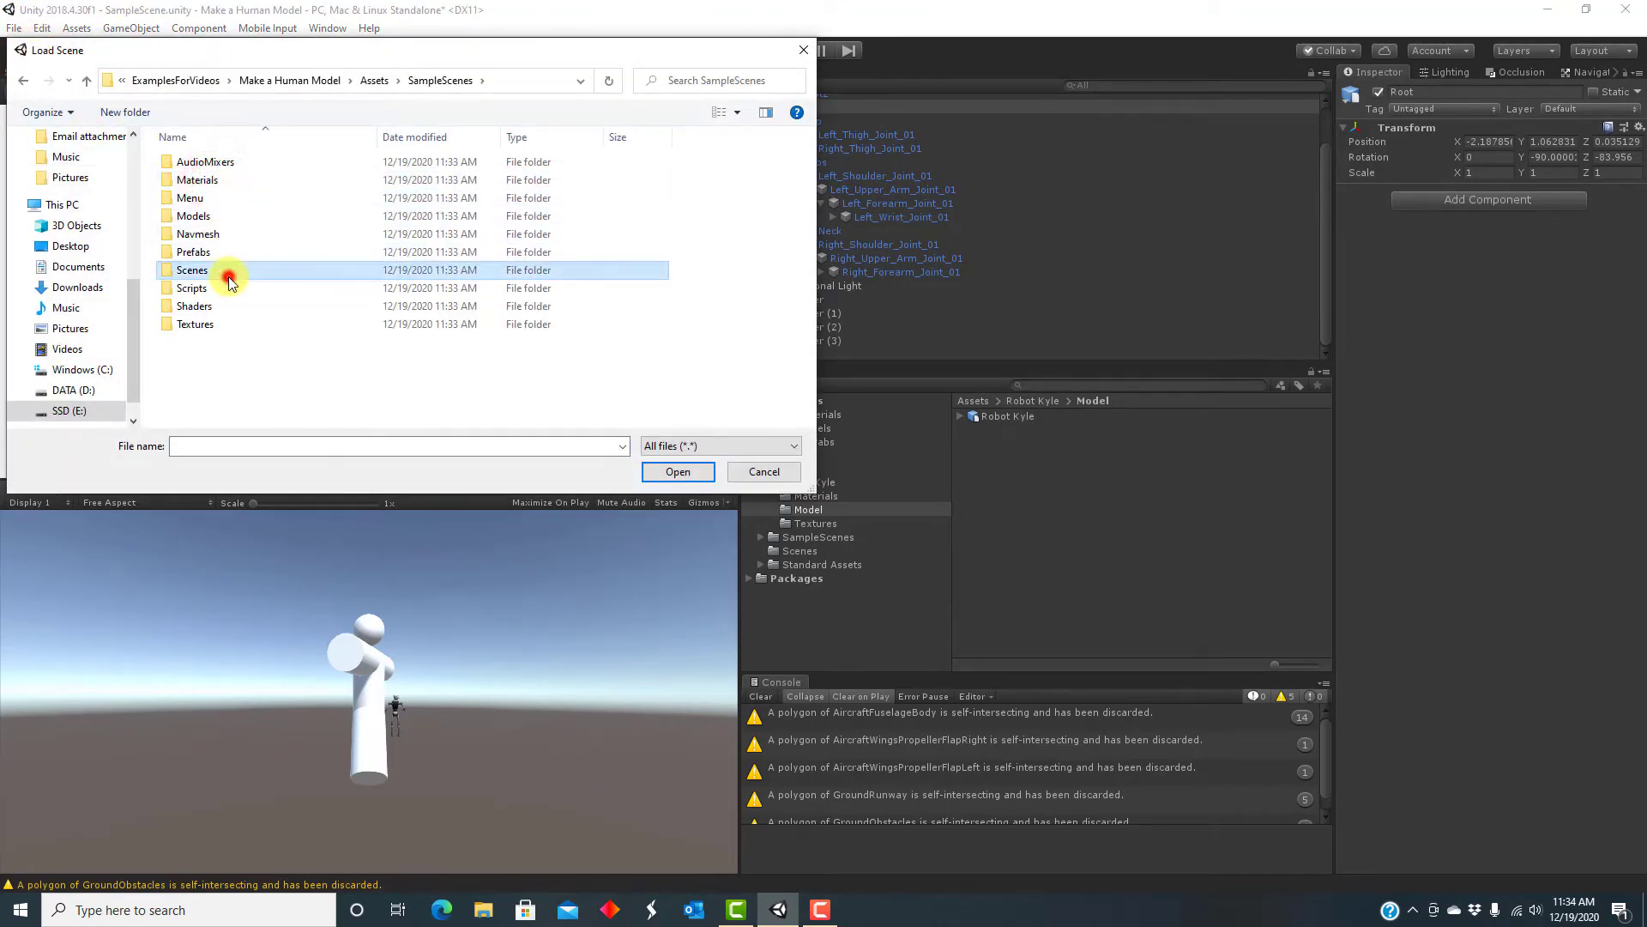
{"action": "double_click", "coordinate": [229, 277]}
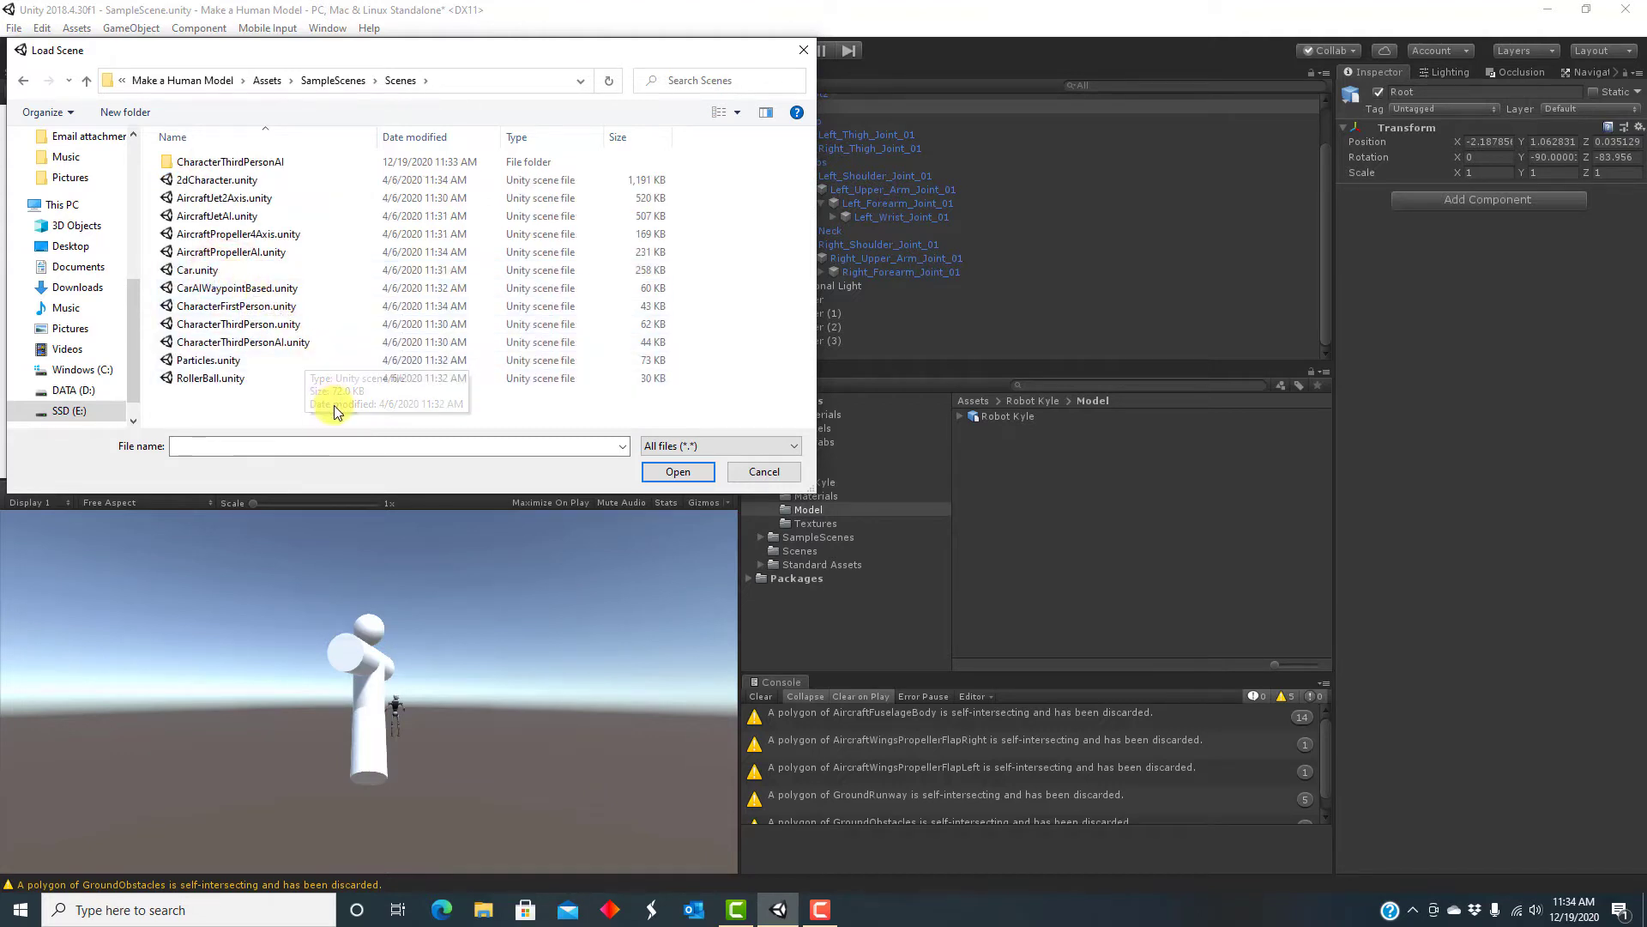
{"action": "left_click", "coordinate": [323, 343]}
{"action": "left_click", "coordinate": [674, 472]}
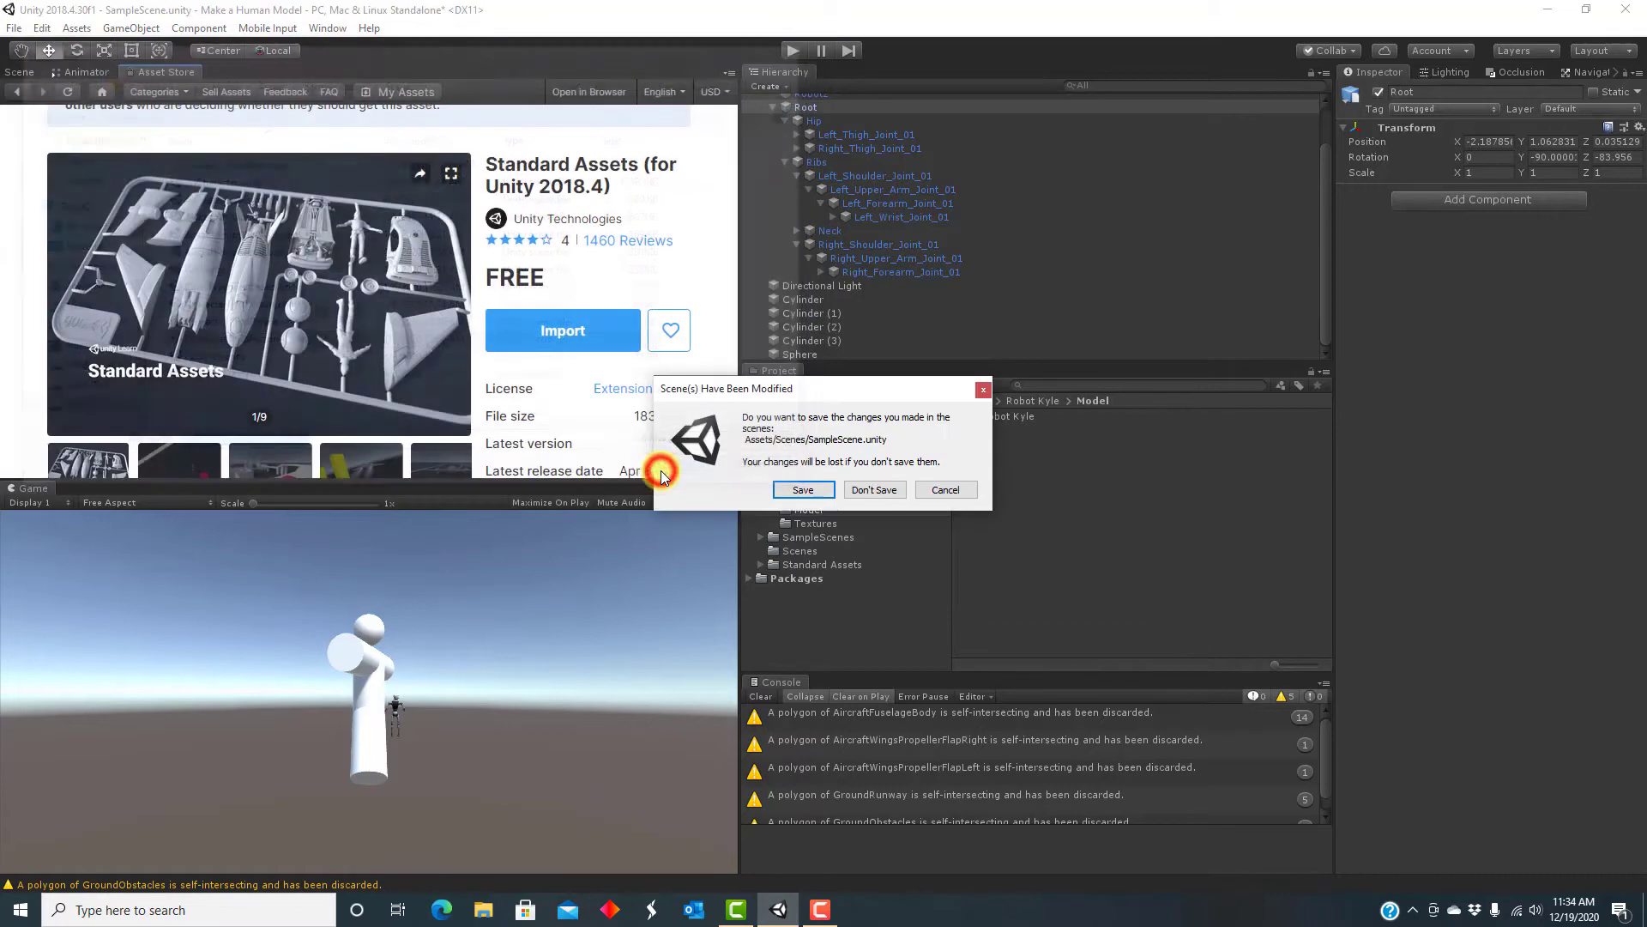
{"action": "left_click", "coordinate": [804, 493]}
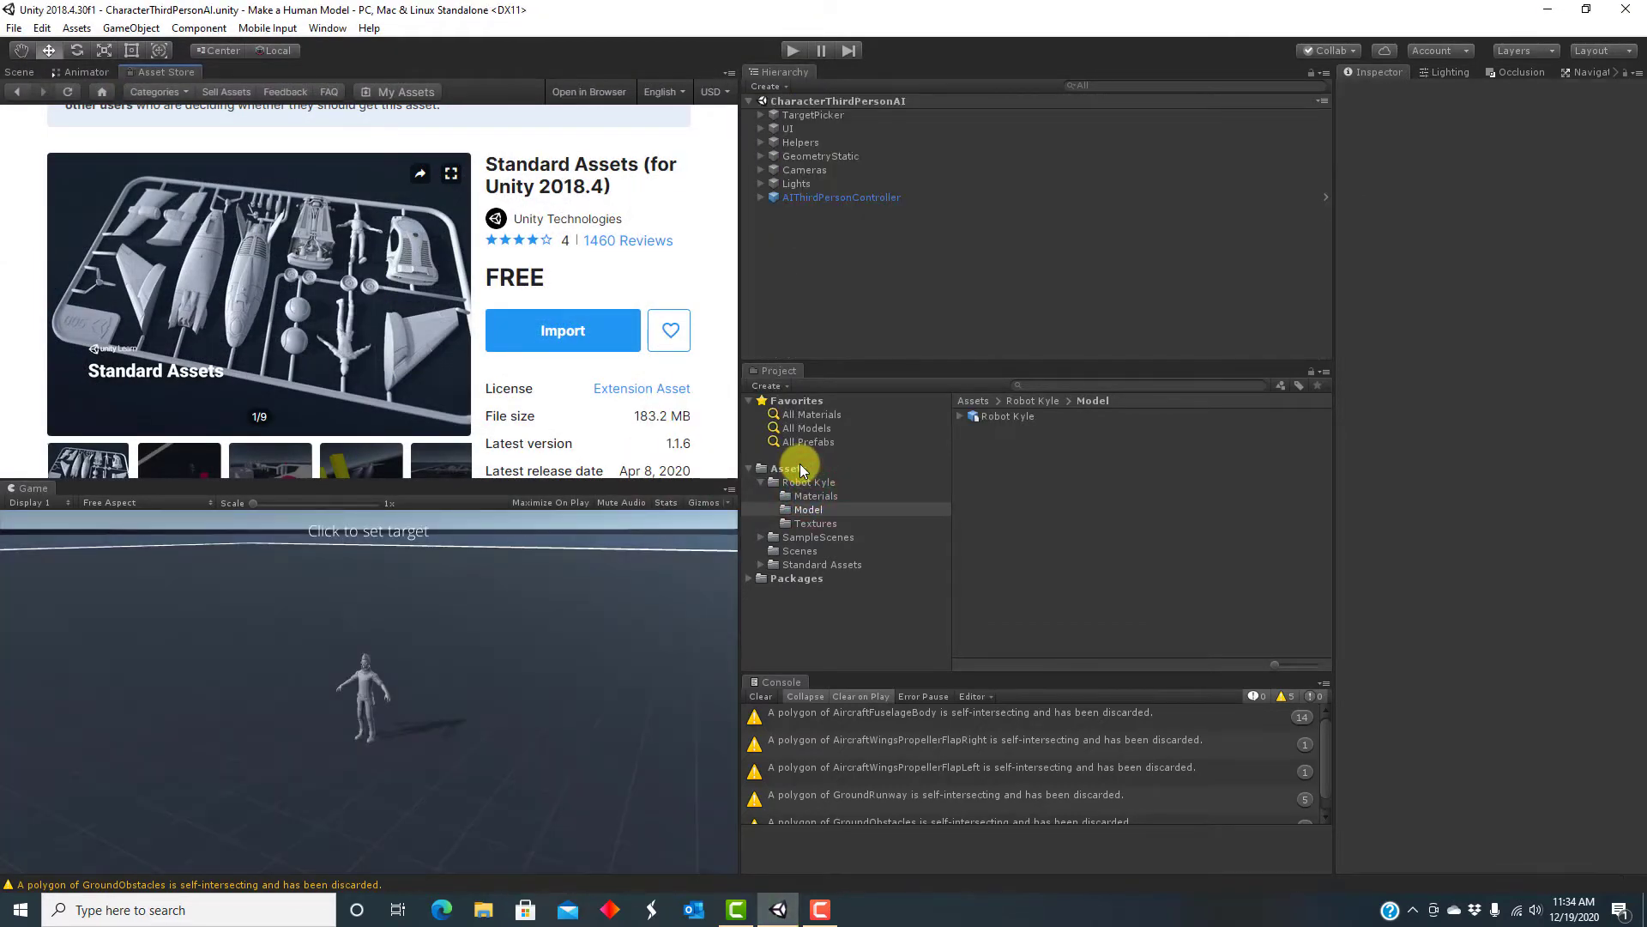
- Play the CharacterThirdPersonAI scene and click several ground points for Ethan to run to
{"action": "left_click", "coordinate": [20, 73]}
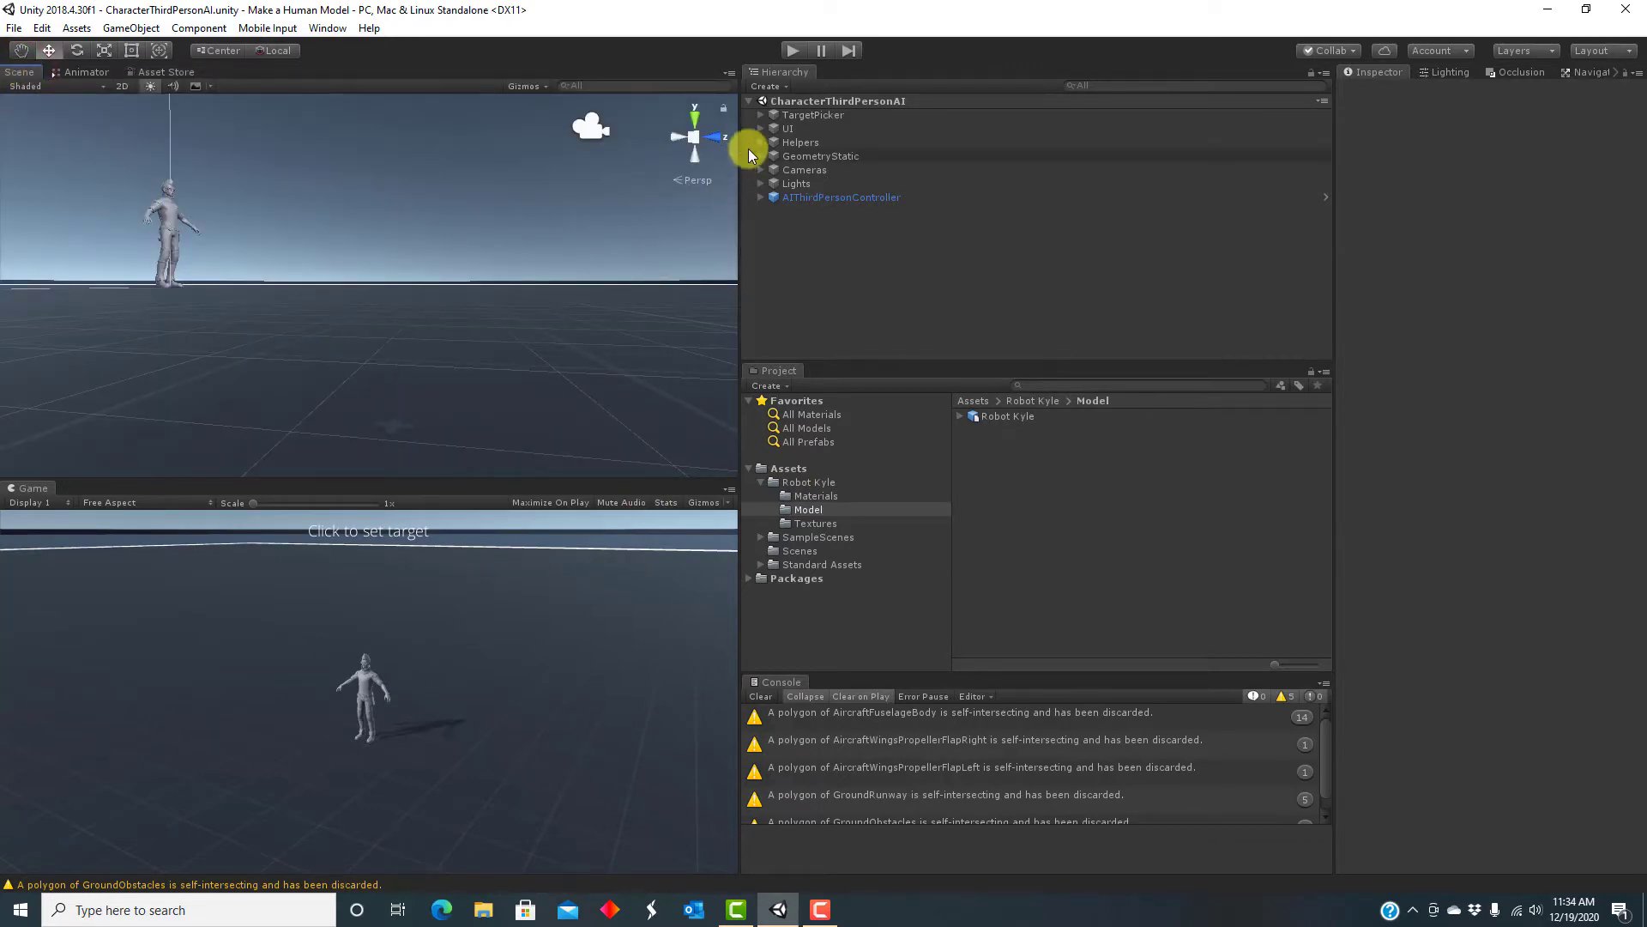
{"action": "left_click", "coordinate": [792, 53]}
{"action": "left_click", "coordinate": [576, 721]}
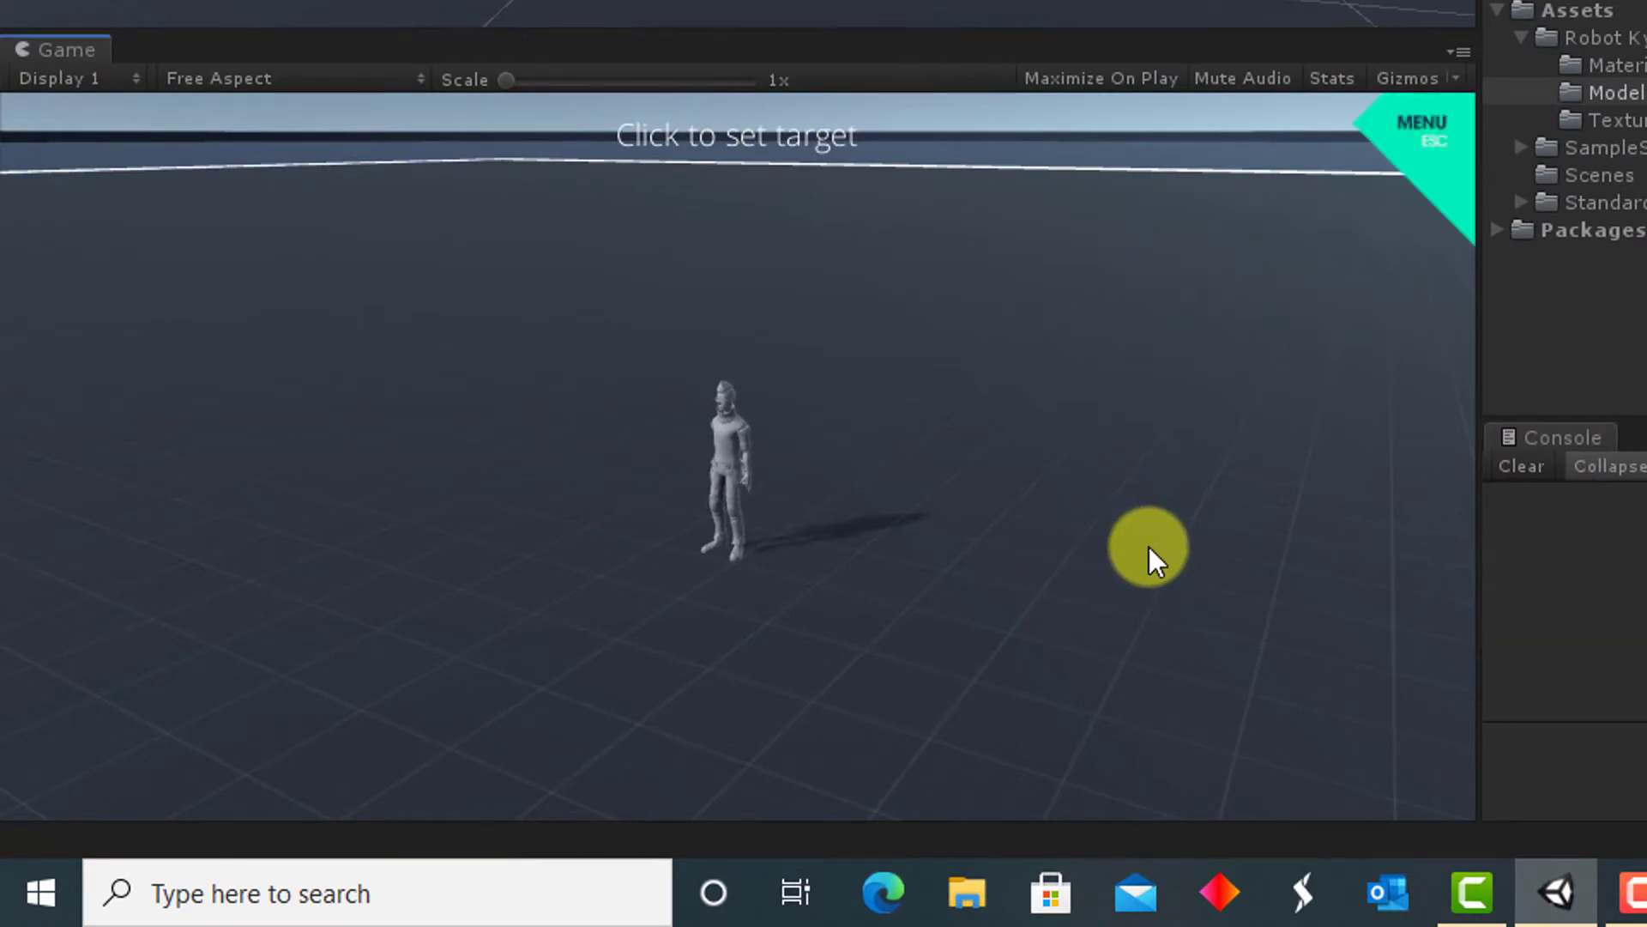
{"action": "left_click", "coordinate": [1151, 547]}
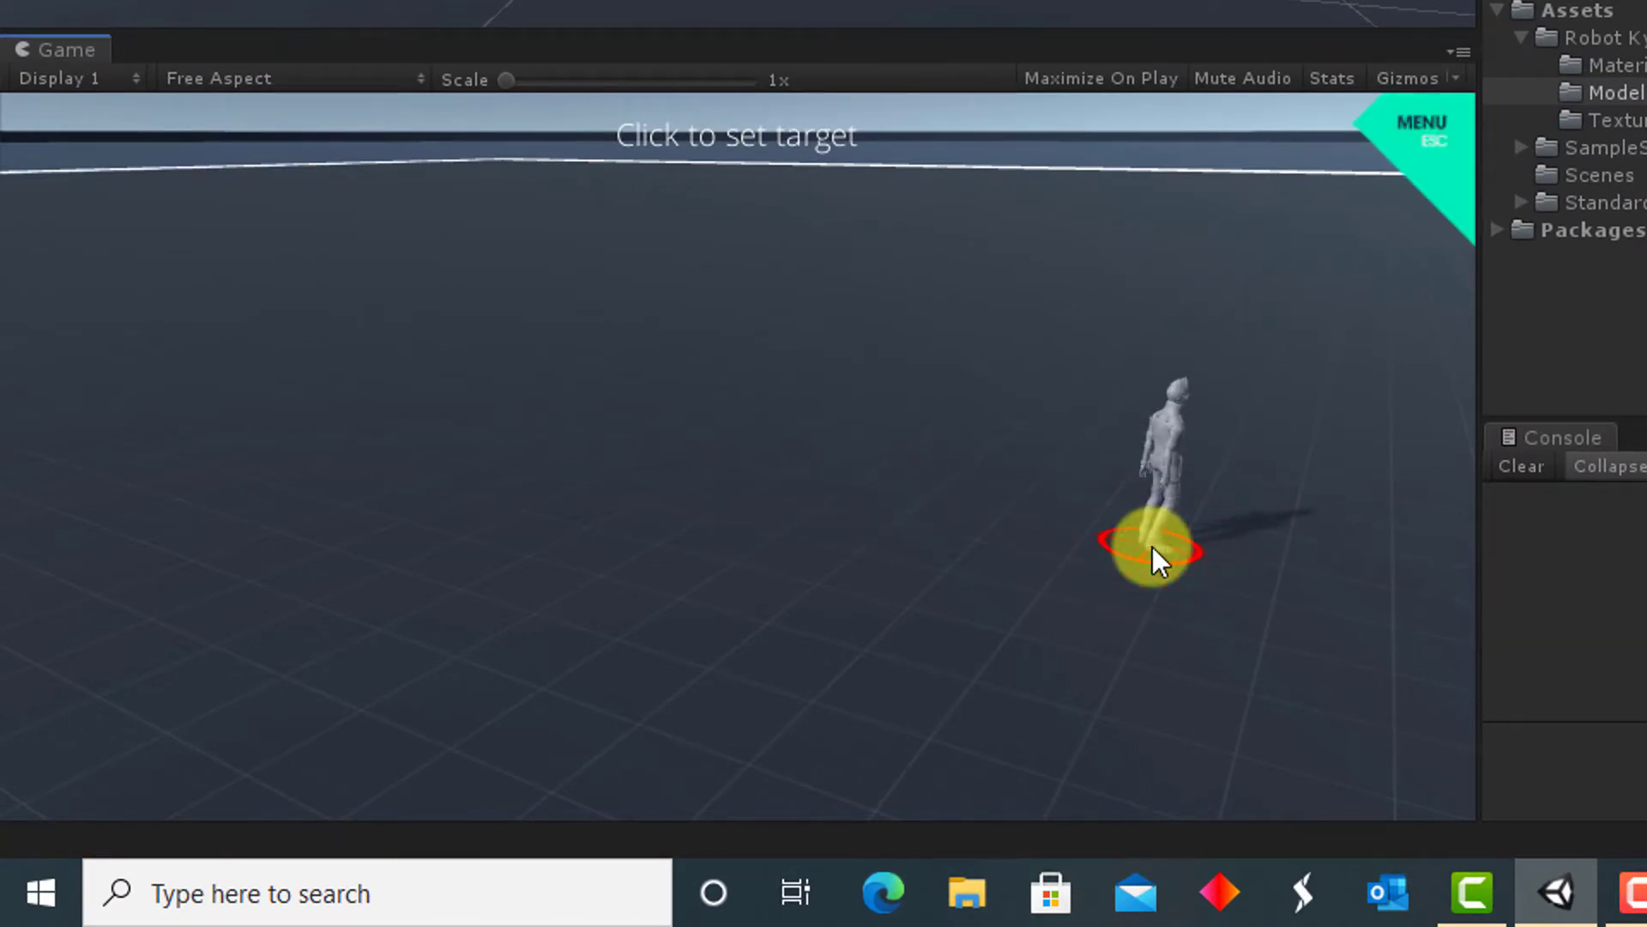
{"action": "left_click", "coordinate": [358, 287]}
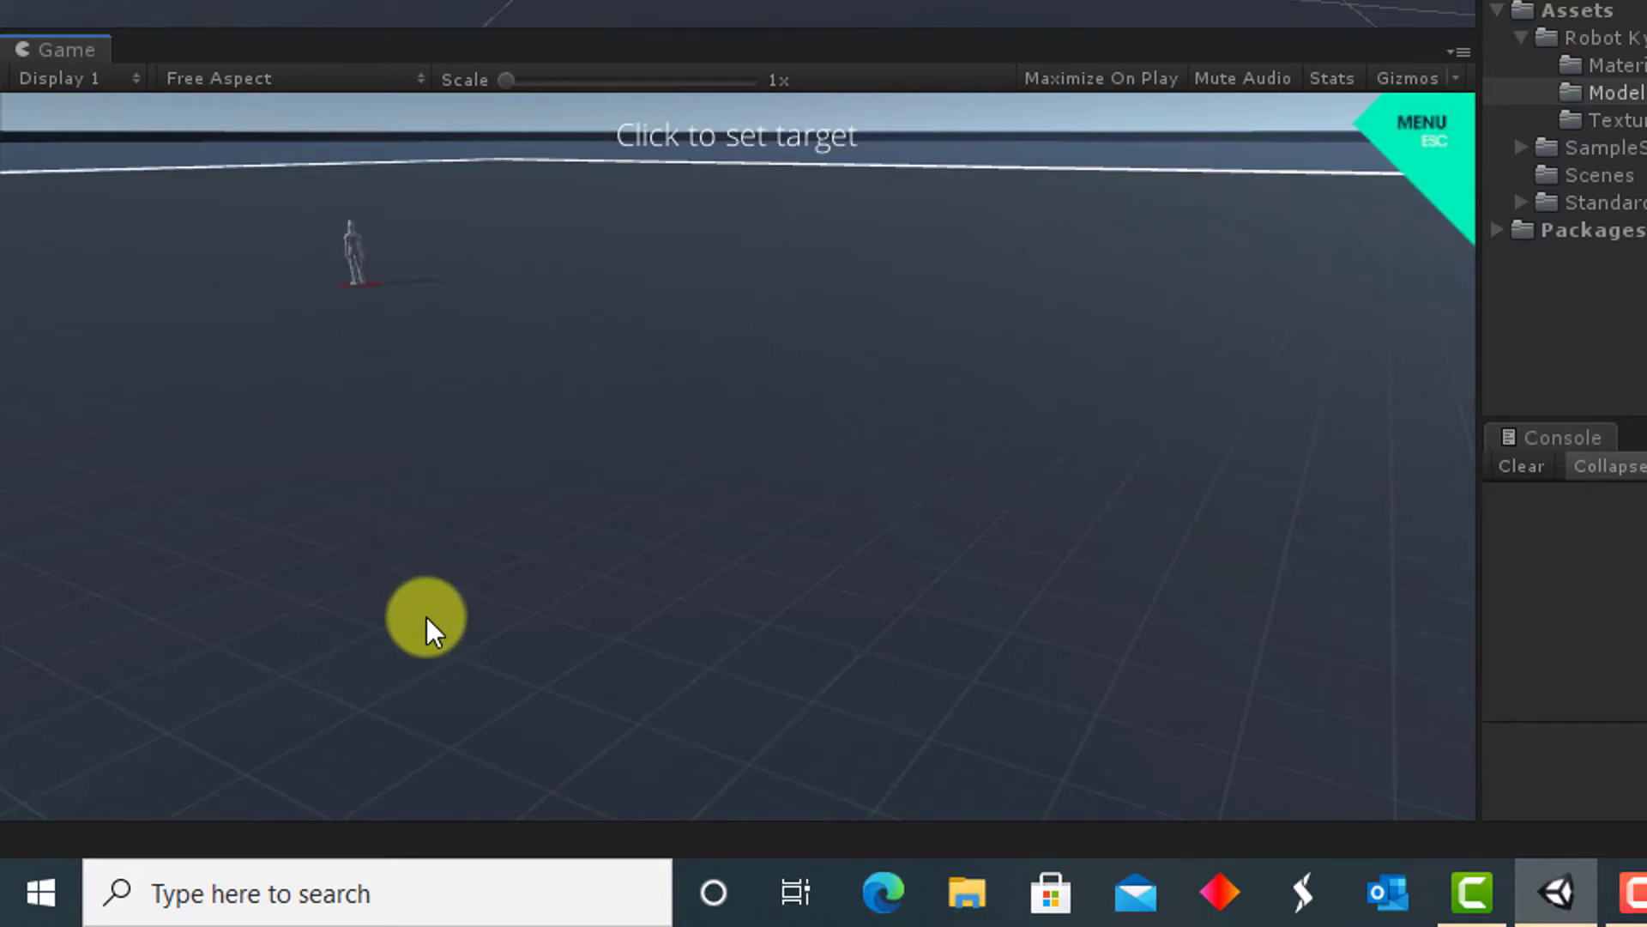
{"action": "left_click", "coordinate": [425, 617]}
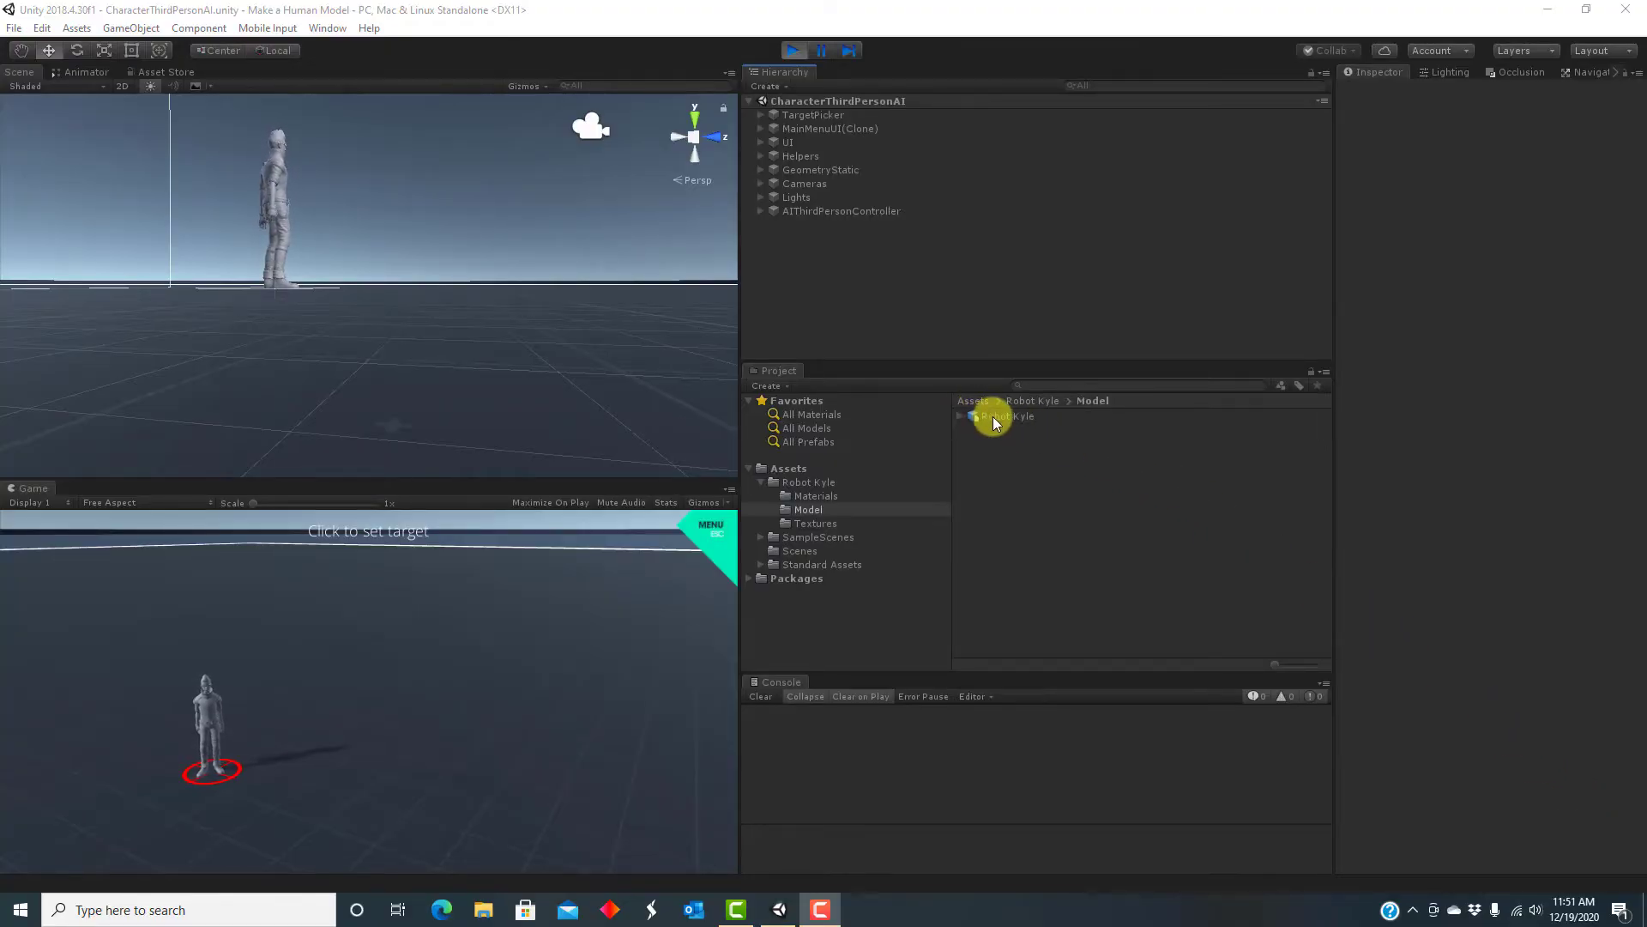
- Set Robot Kyle's rig to Humanoid with avatar 'Create From This Model', apply, and exit Play mode
{"action": "left_click", "coordinate": [995, 420]}
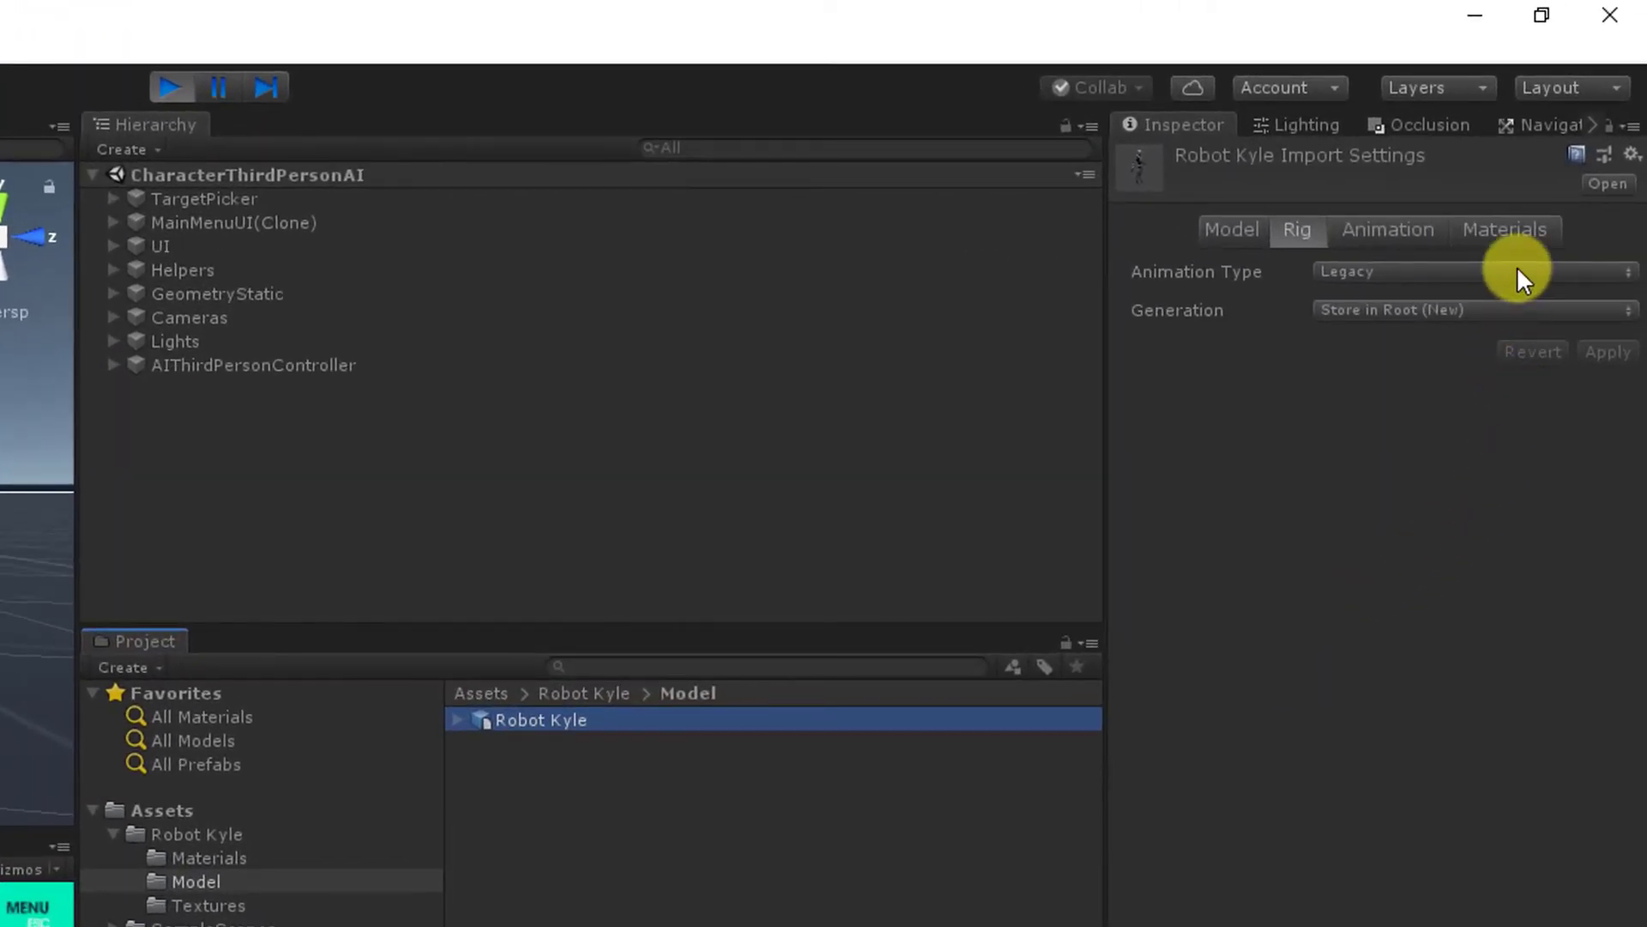
{"action": "left_click", "coordinate": [1517, 271]}
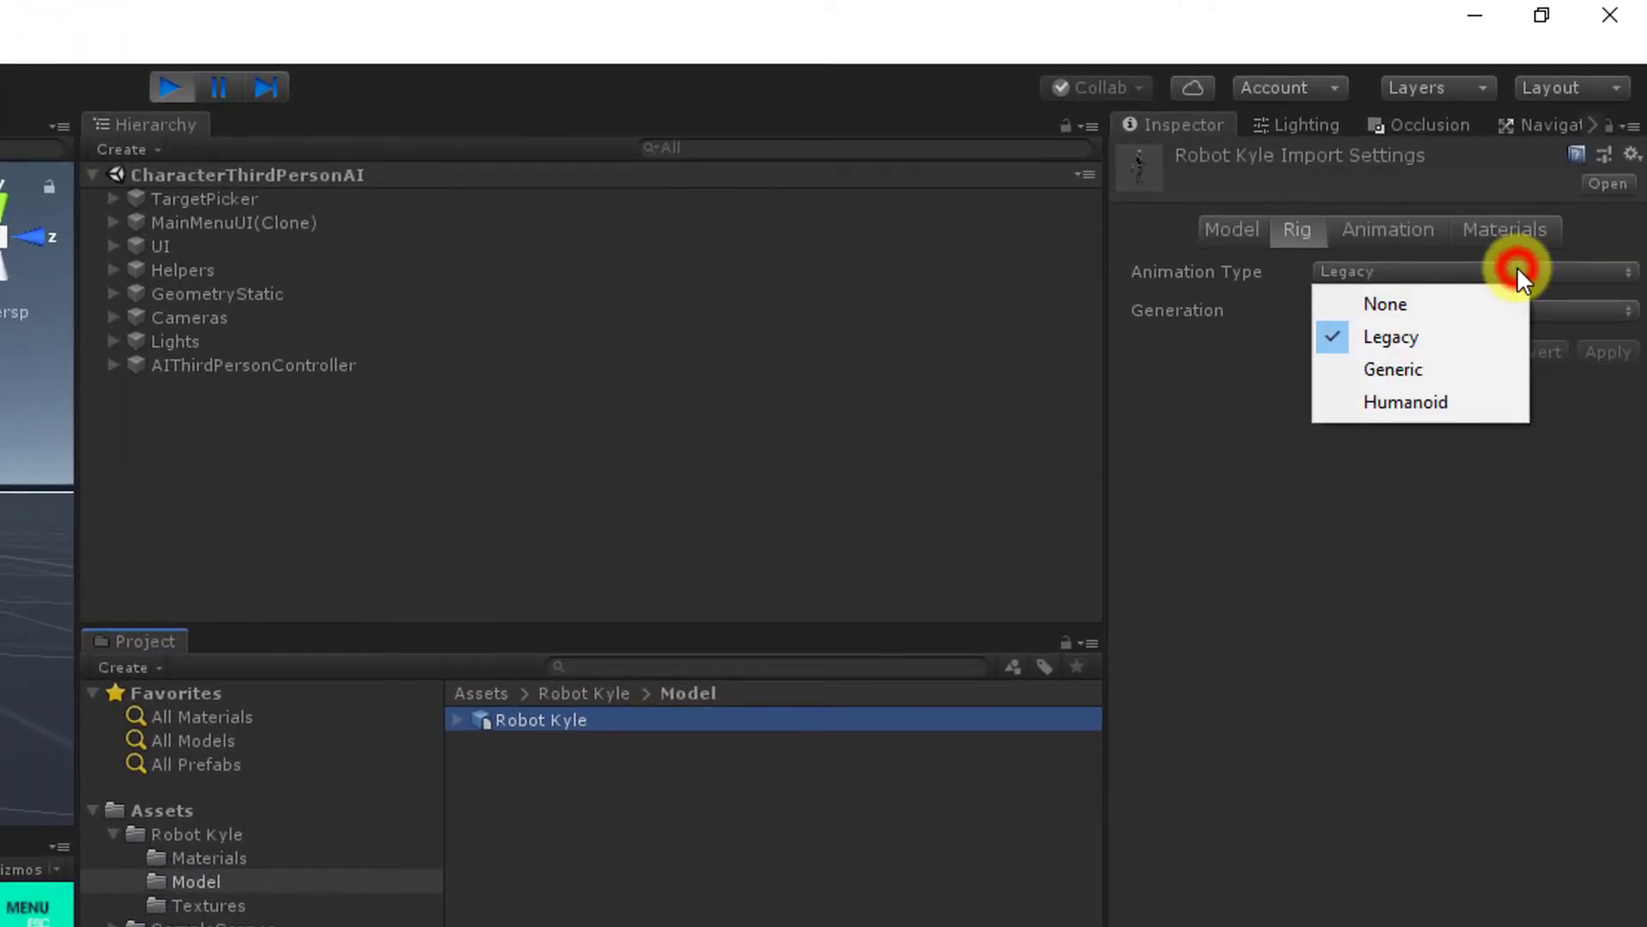
{"action": "left_click", "coordinate": [1469, 401]}
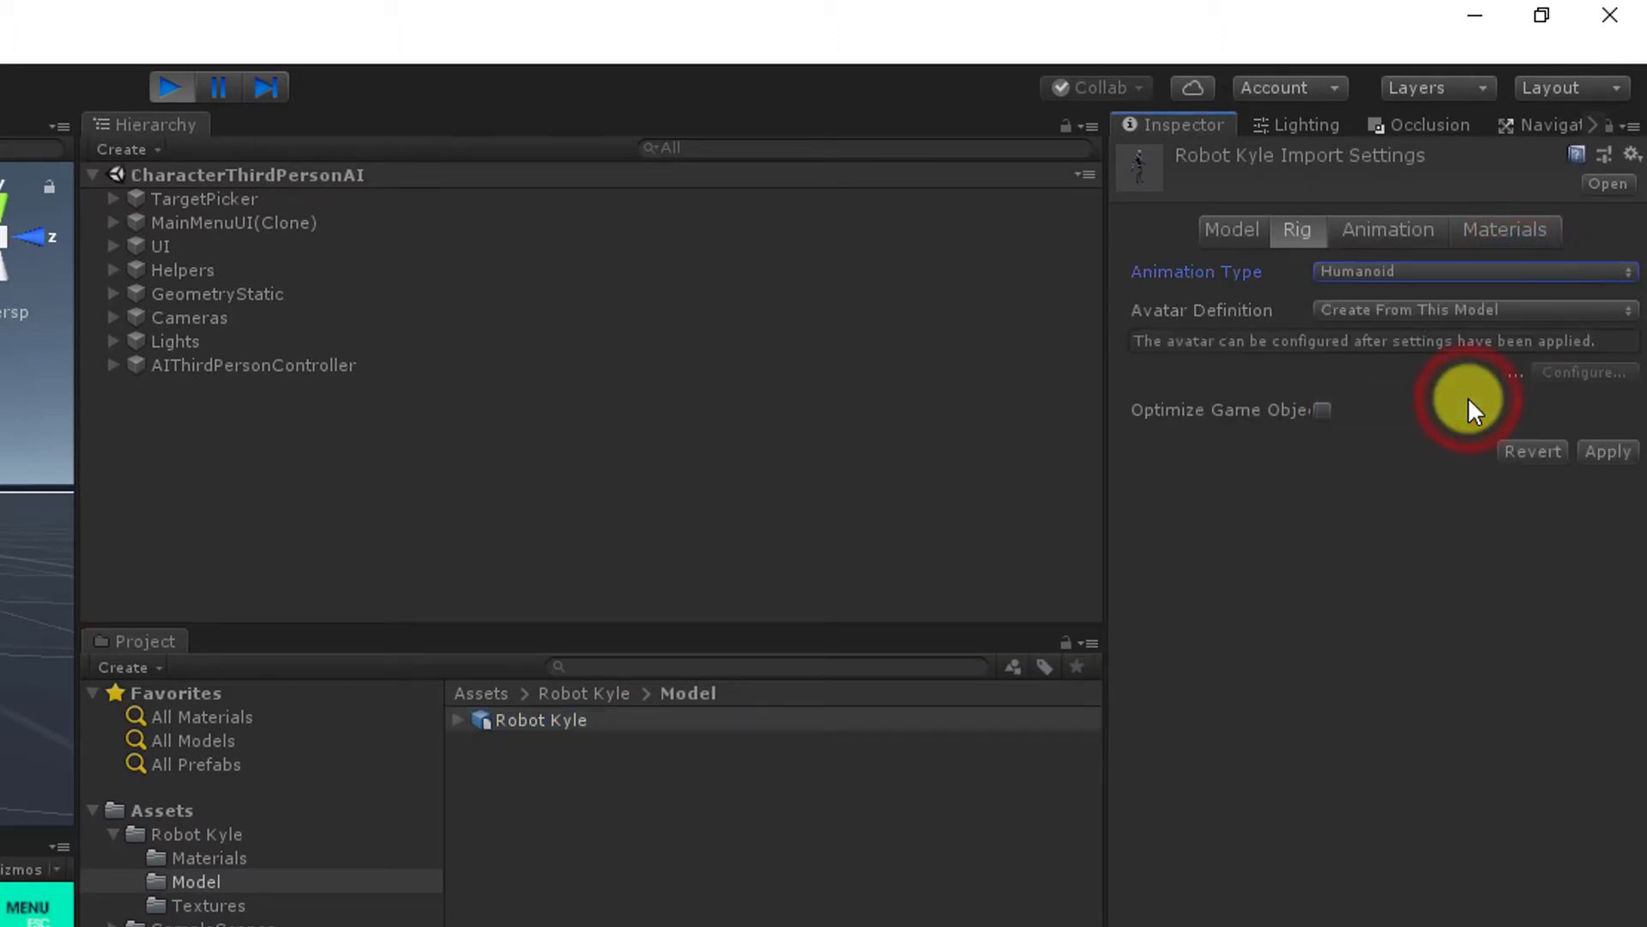
{"action": "left_click", "coordinate": [1479, 308]}
{"action": "left_click", "coordinate": [1483, 338]}
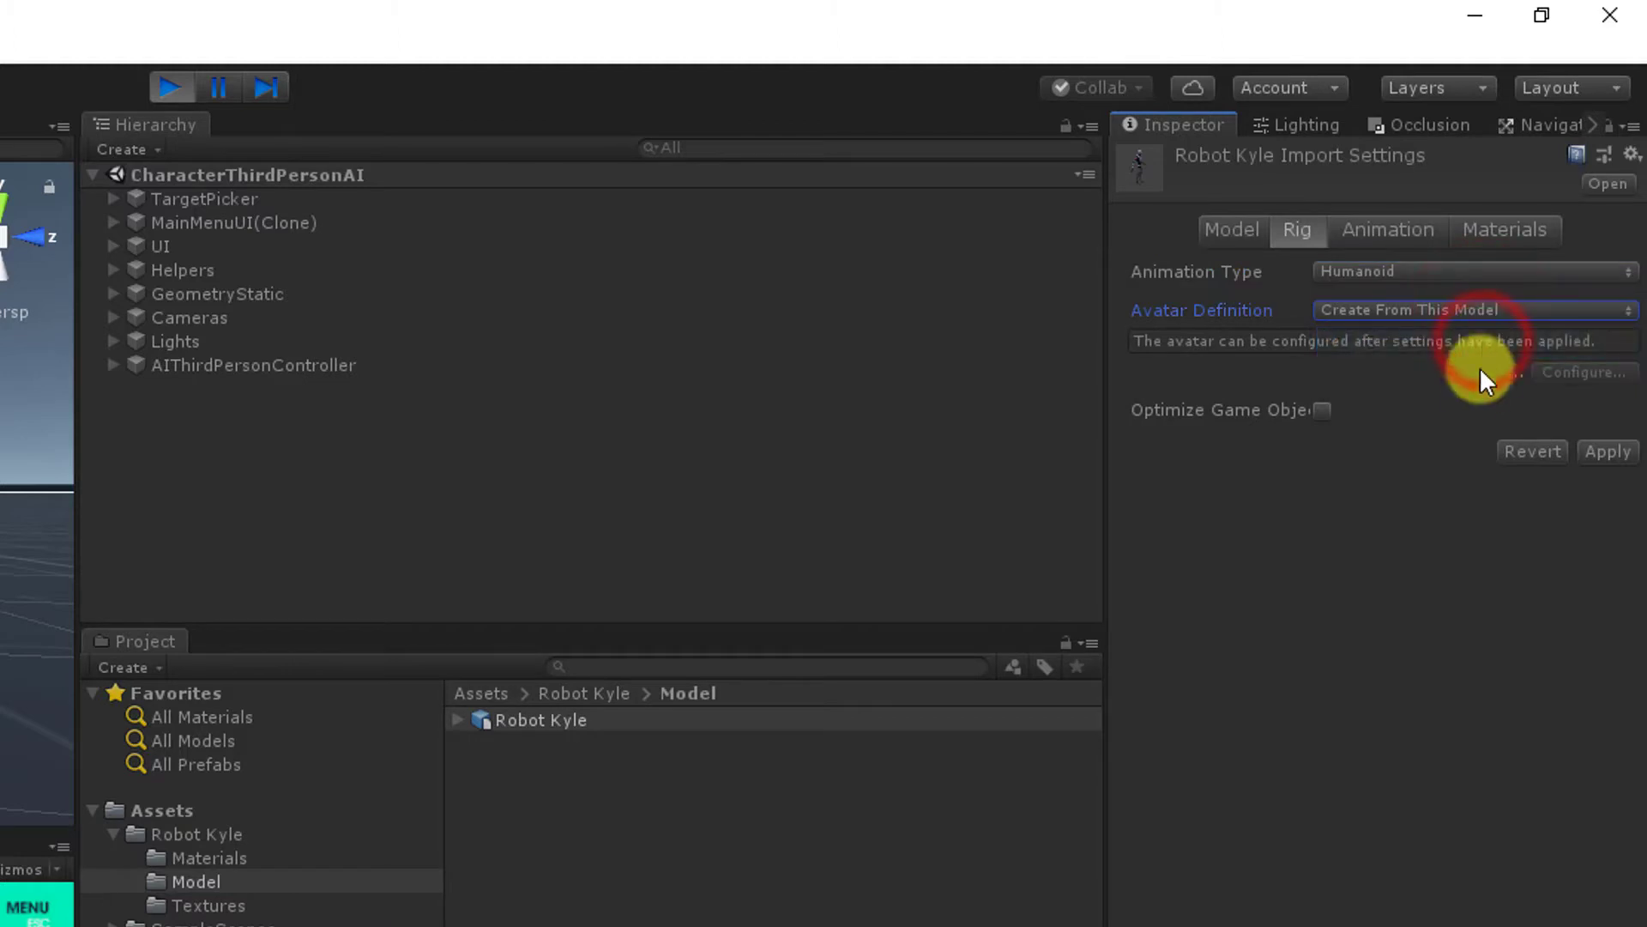
{"action": "left_click", "coordinate": [1612, 448]}
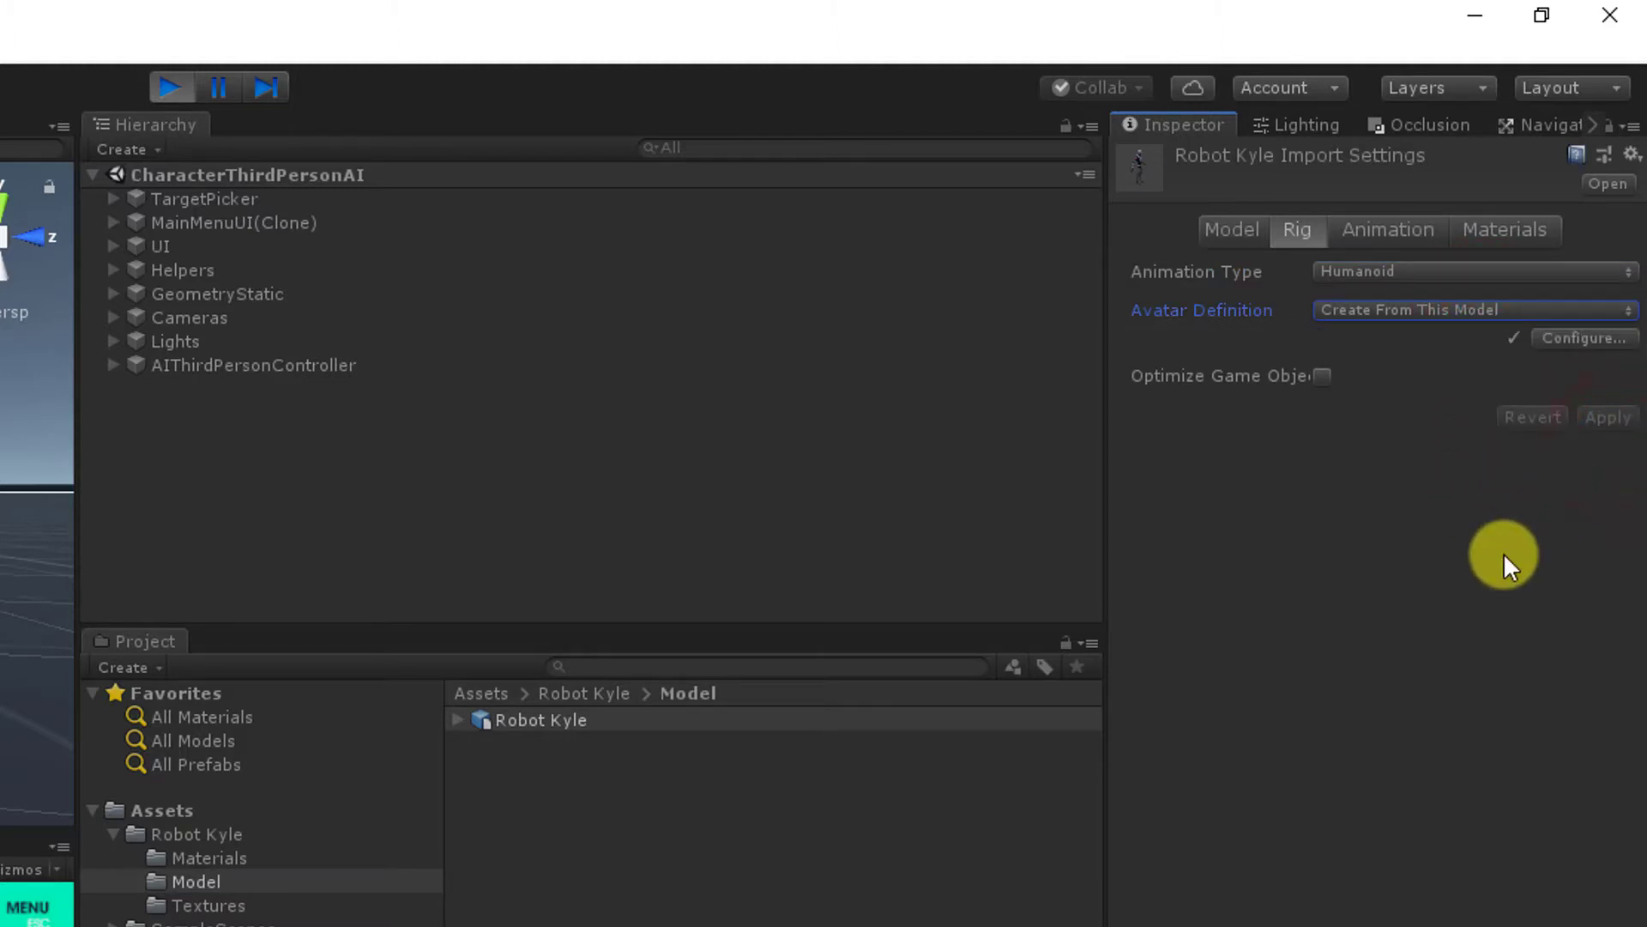
{"action": "key", "text": "ctrl+p"}
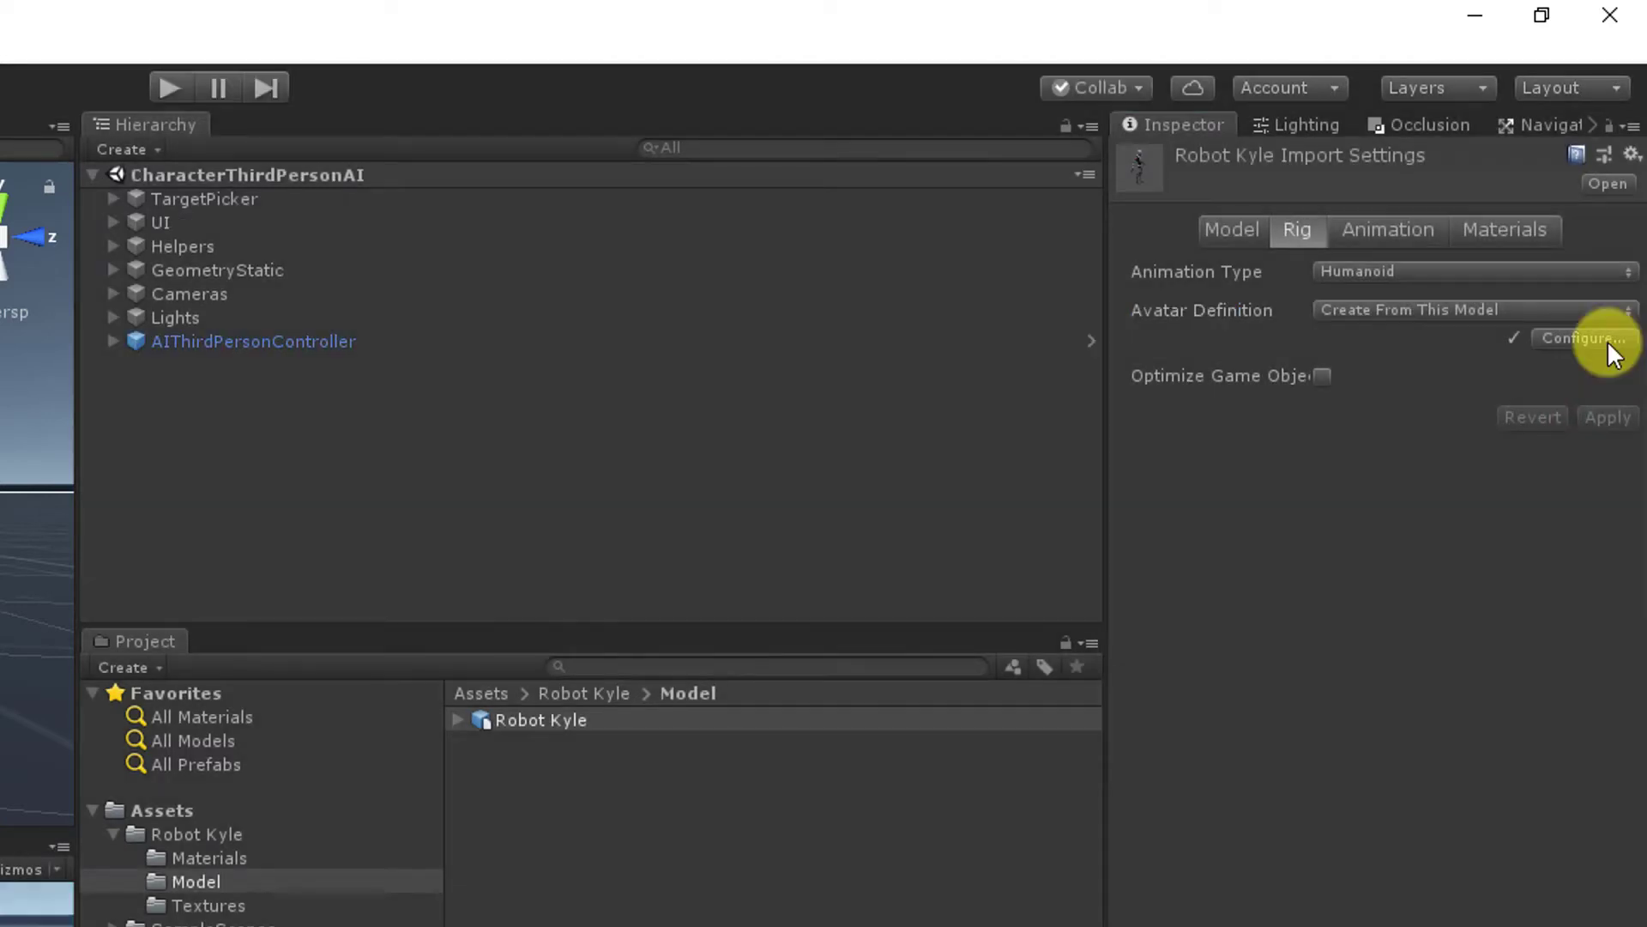
- Open Robot Kyle's avatar configuration and review the Body, Head, Left Hand and Right Hand mappings
{"action": "left_click", "coordinate": [1608, 340]}
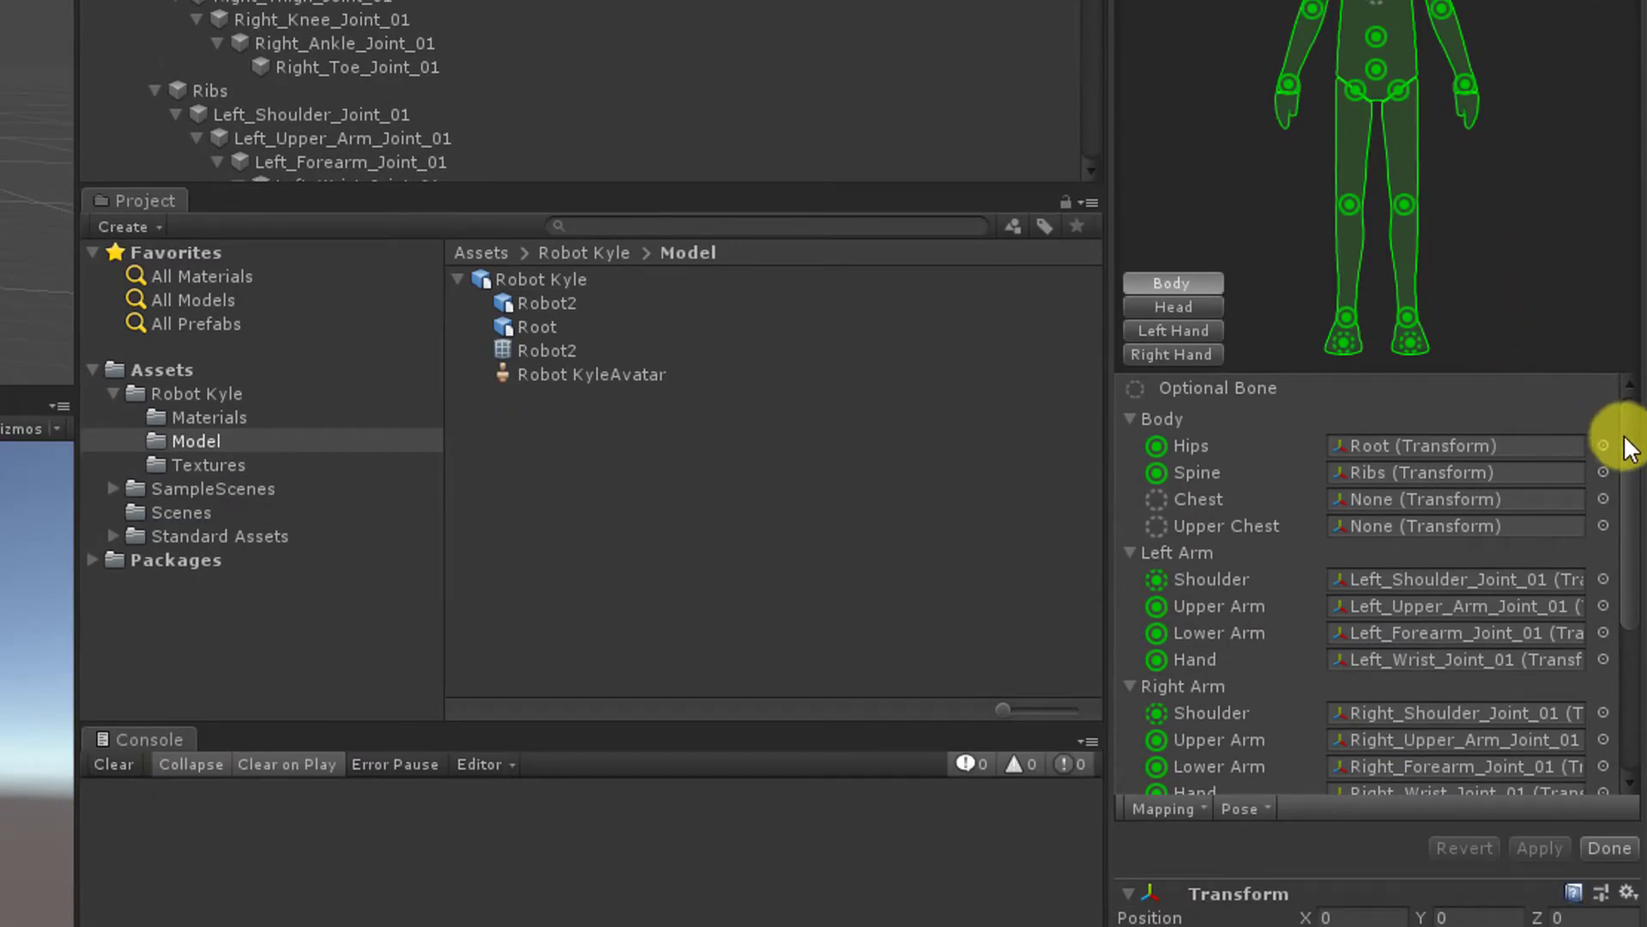
{"action": "mouse_move", "coordinate": [1624, 440]}
{"action": "left_mouse_down"}
{"action": "mouse_move", "coordinate": [1640, 634]}
{"action": "mouse_move", "coordinate": [1639, 418]}
{"action": "left_mouse_up"}
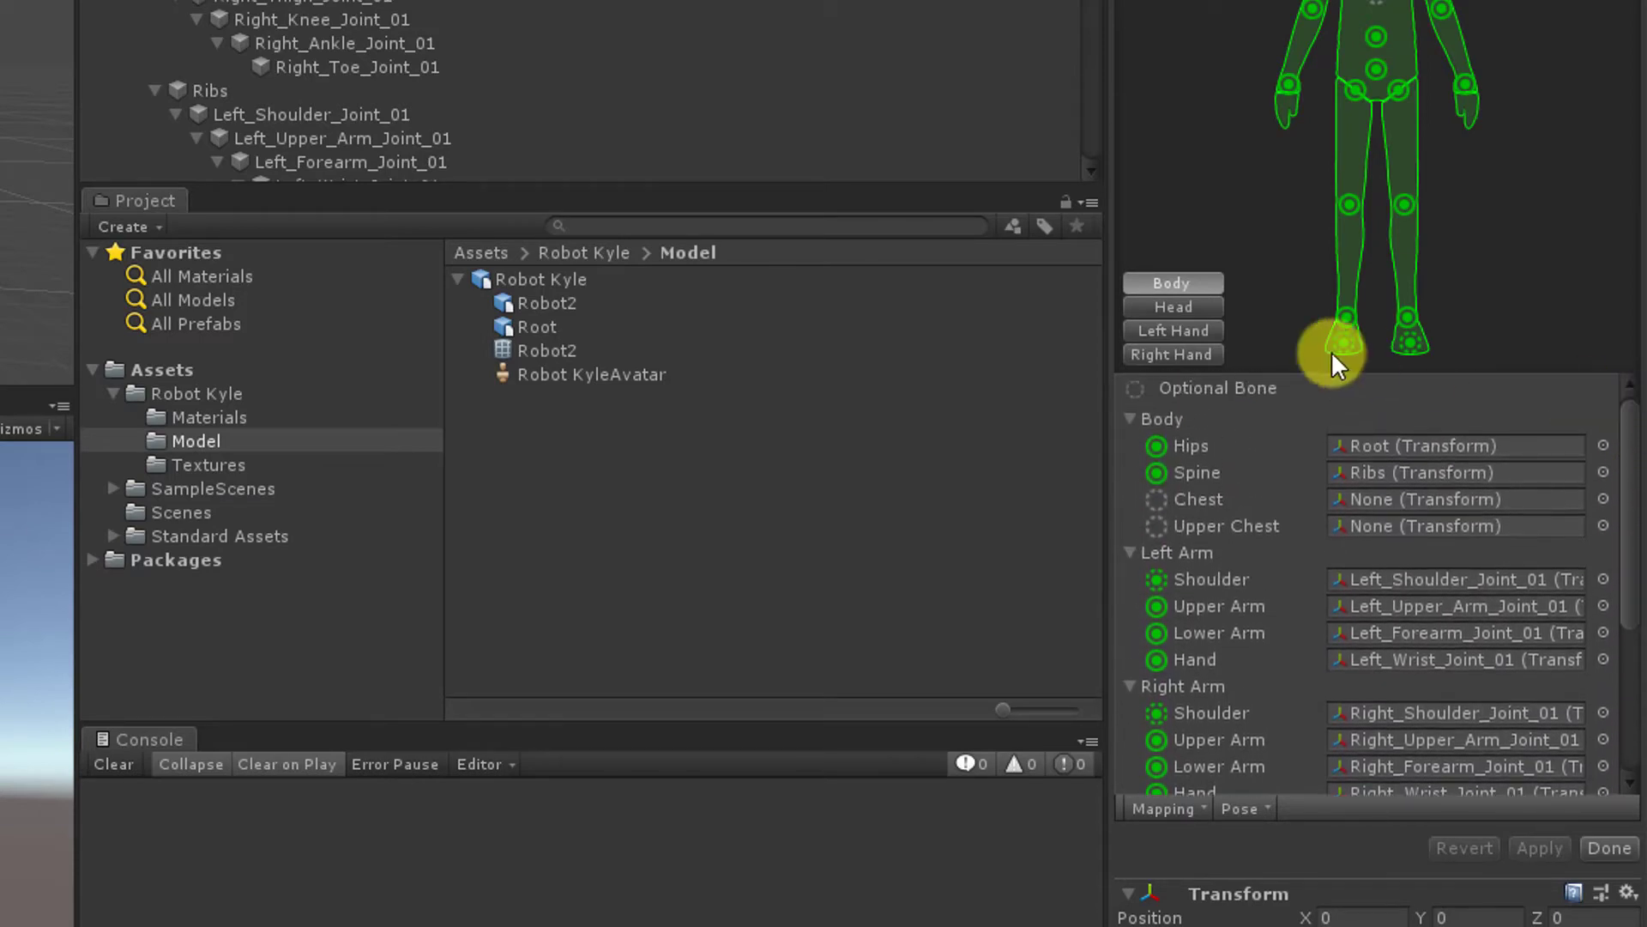
{"action": "left_click", "coordinate": [1189, 307]}
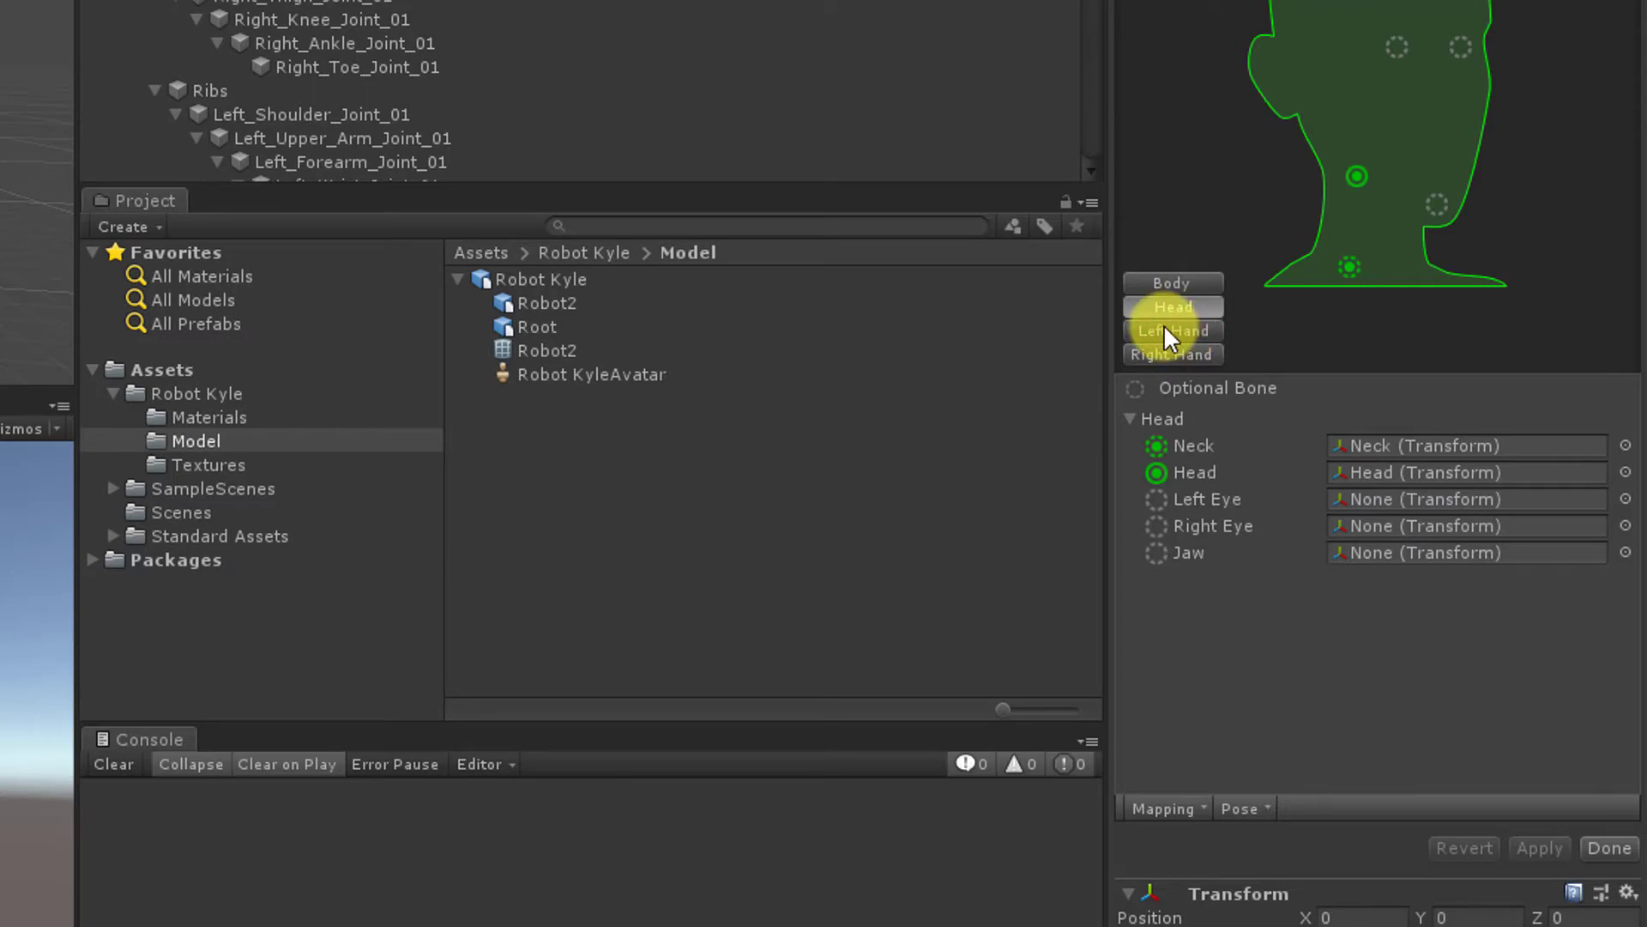
{"action": "left_click", "coordinate": [1166, 332]}
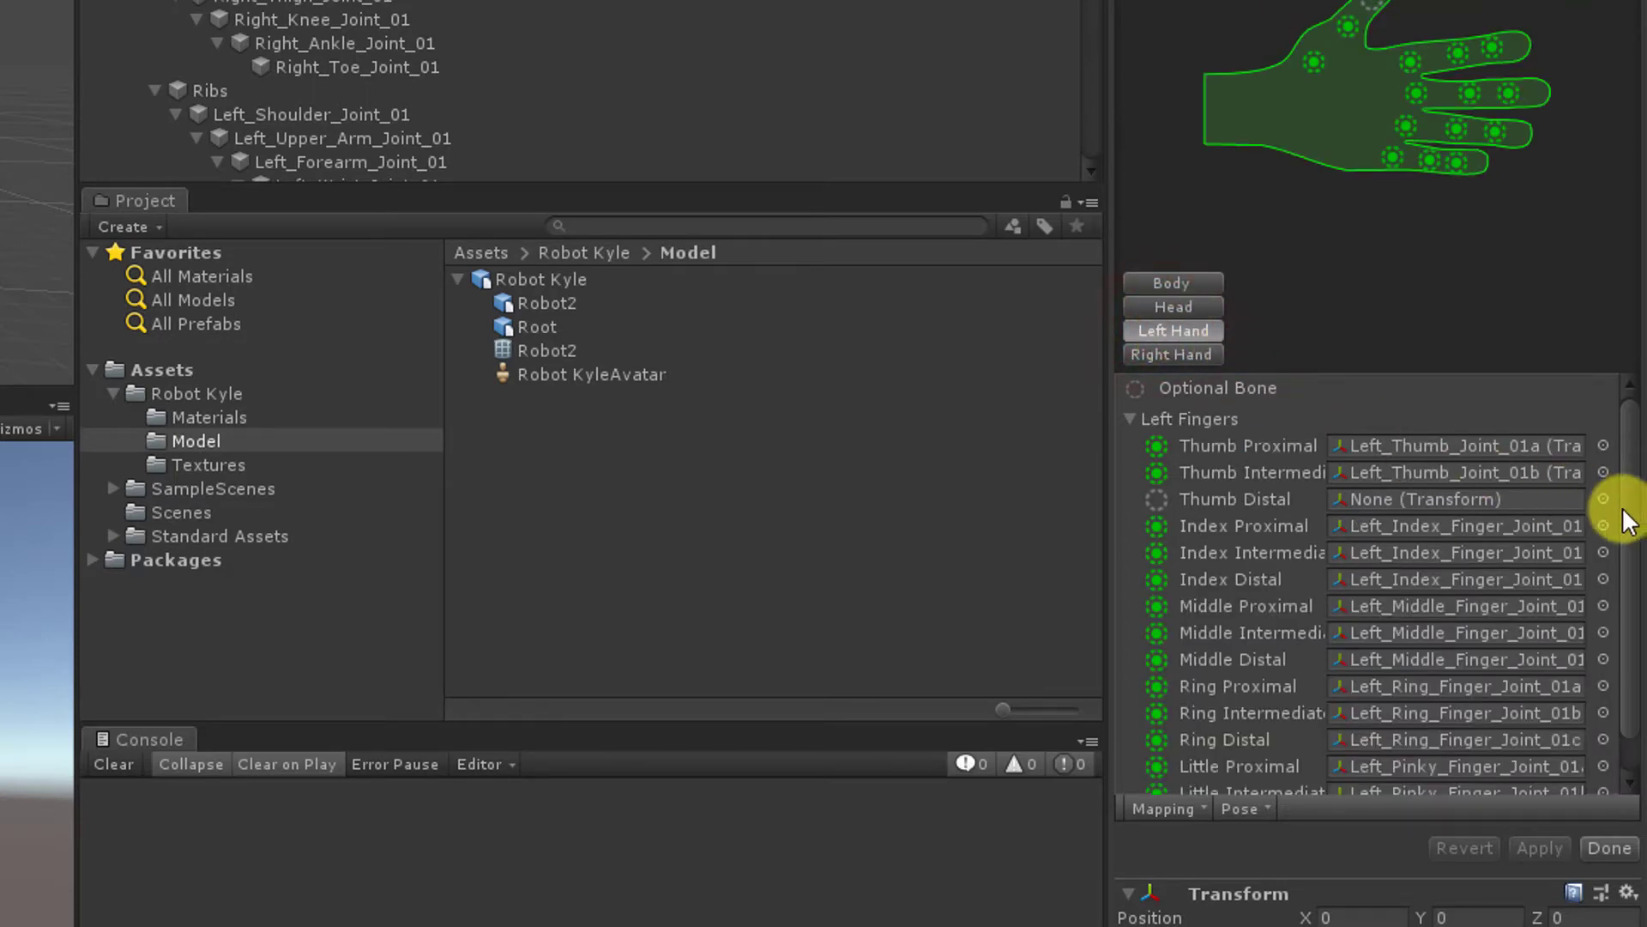
{"action": "mouse_move", "coordinate": [1628, 508]}
{"action": "left_mouse_down"}
{"action": "mouse_move", "coordinate": [1630, 588]}
{"action": "mouse_move", "coordinate": [1626, 478]}
{"action": "left_mouse_up"}
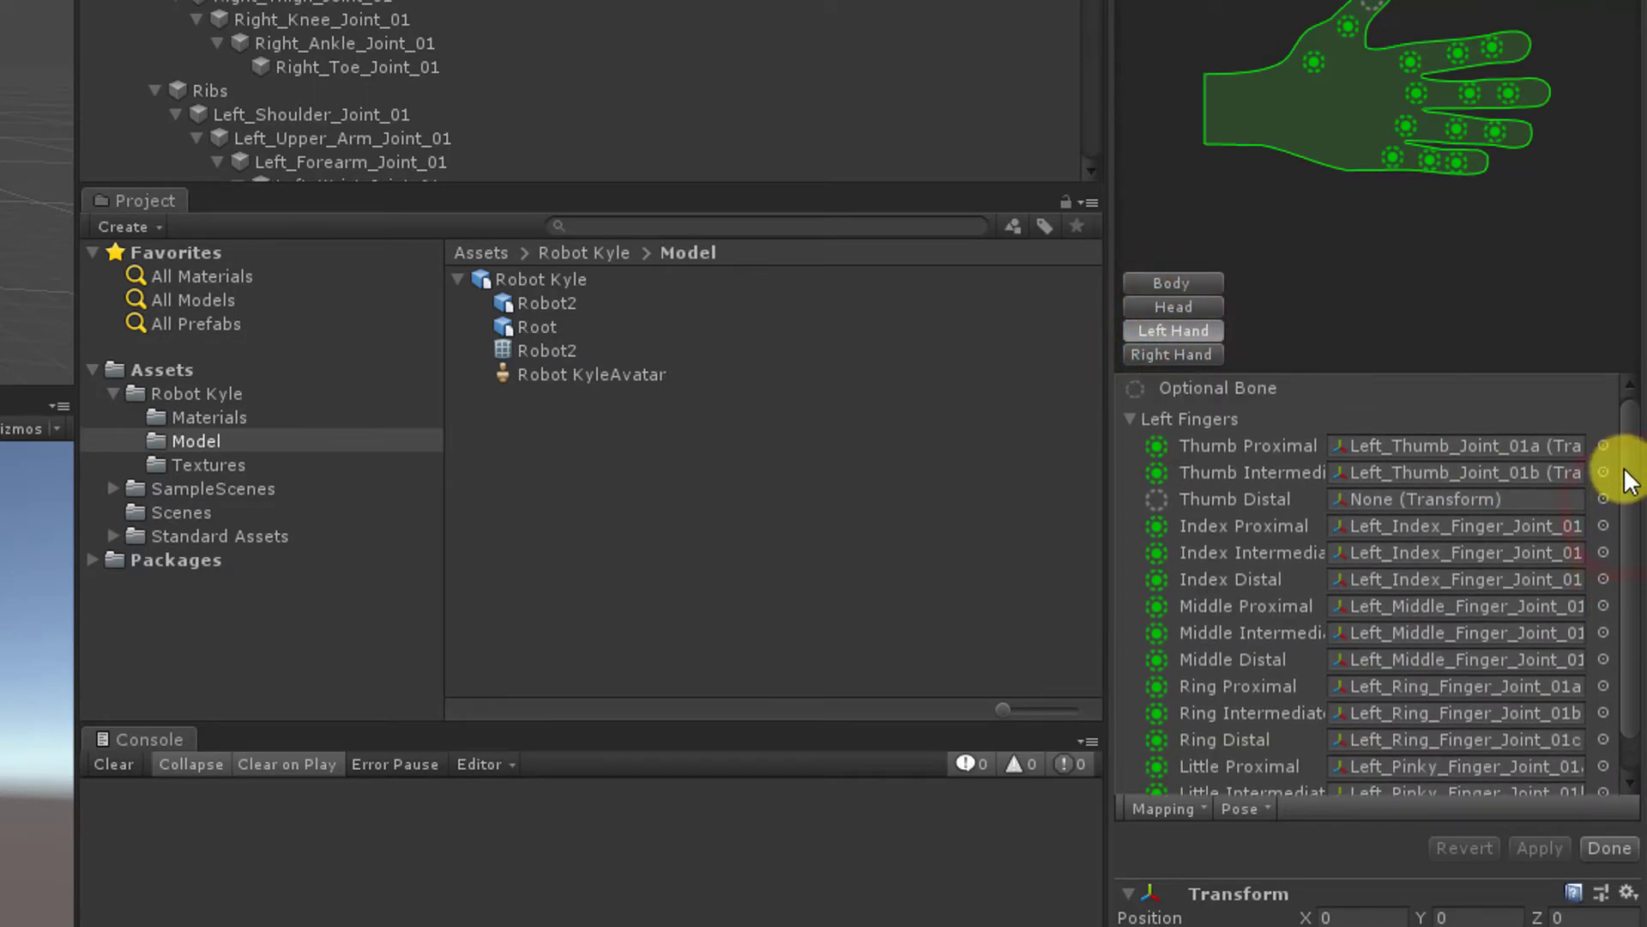
{"action": "left_click", "coordinate": [1167, 357]}
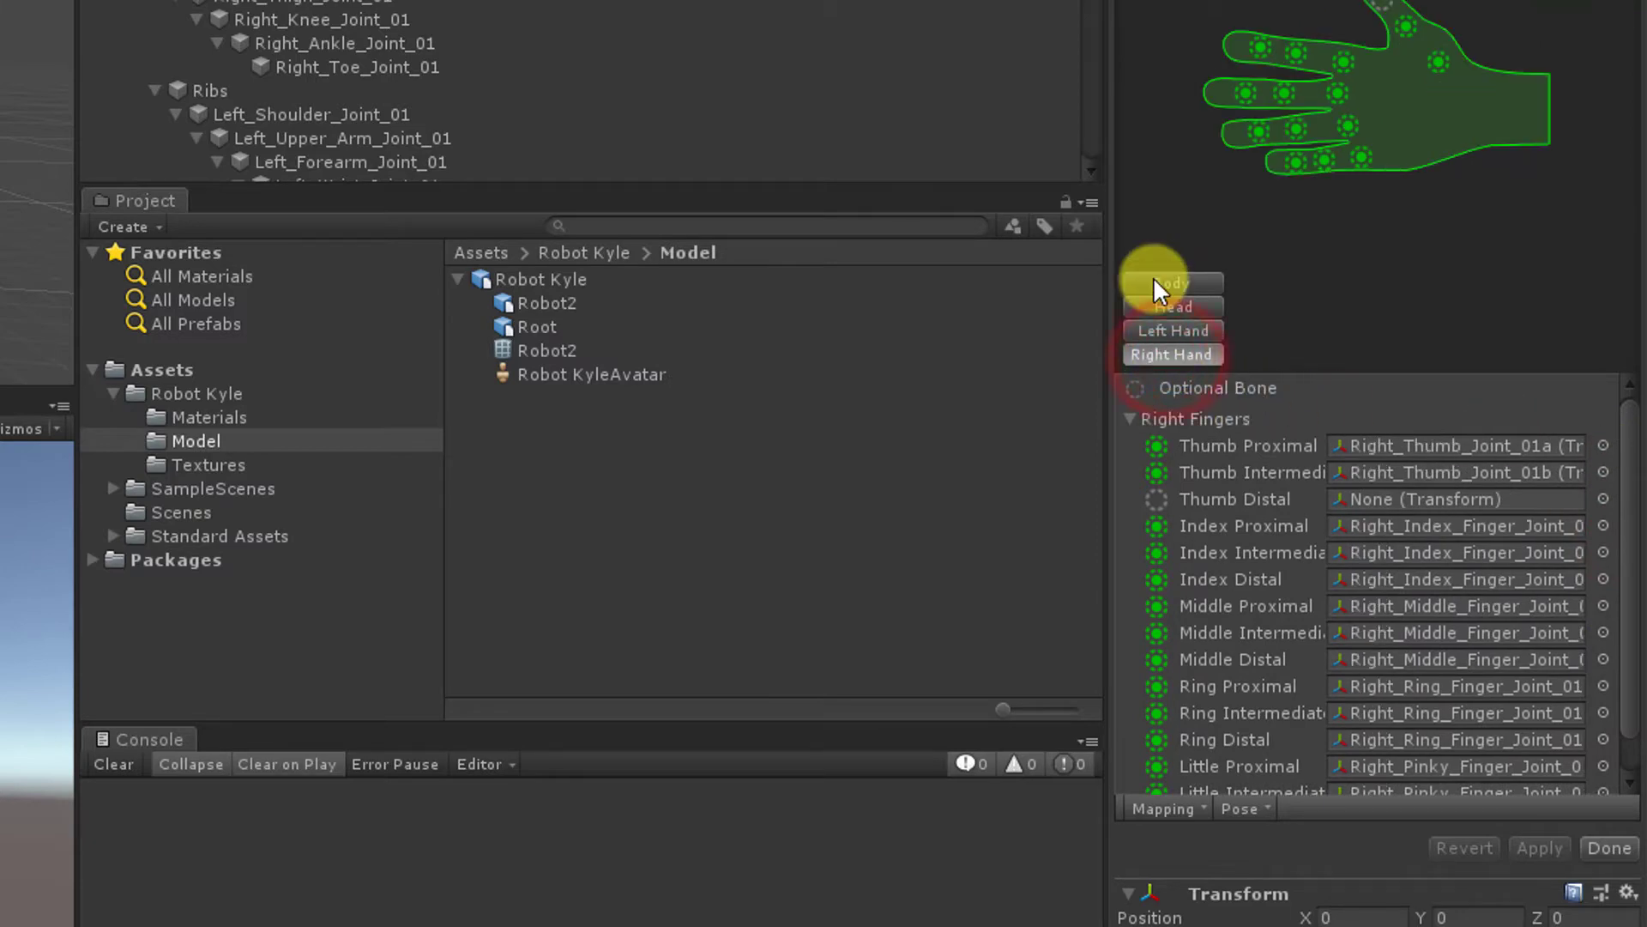
{"action": "left_click", "coordinate": [1155, 278]}
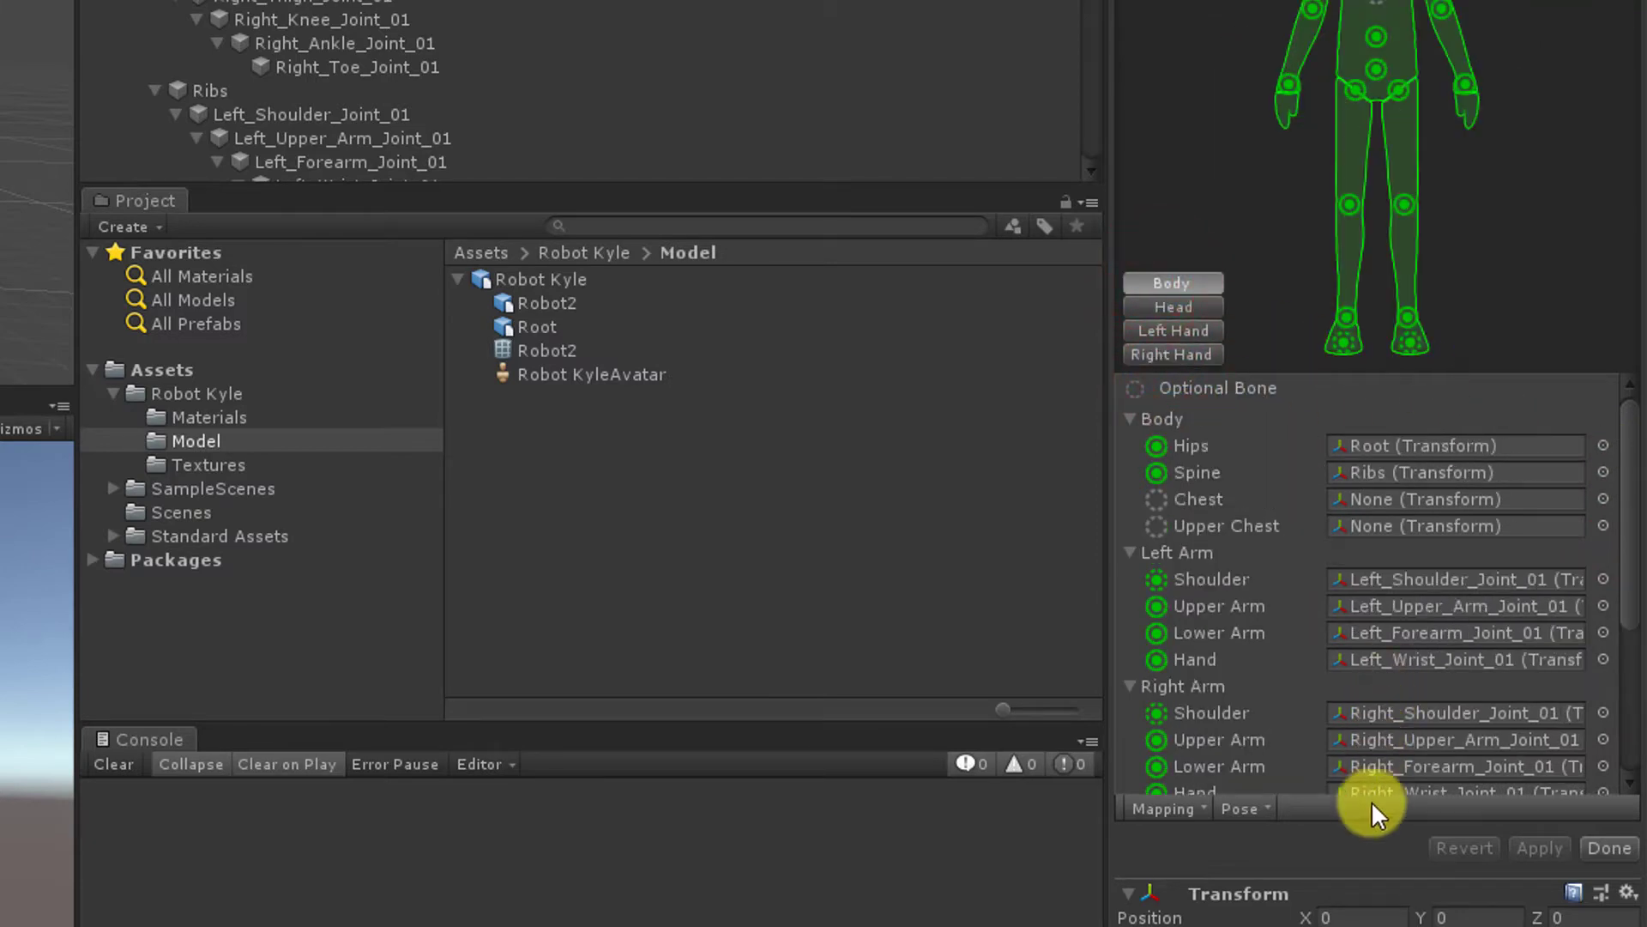
- Enforce a T-pose, automap the bones, apply the mapping and close the configuration
{"action": "left_click", "coordinate": [1268, 807]}
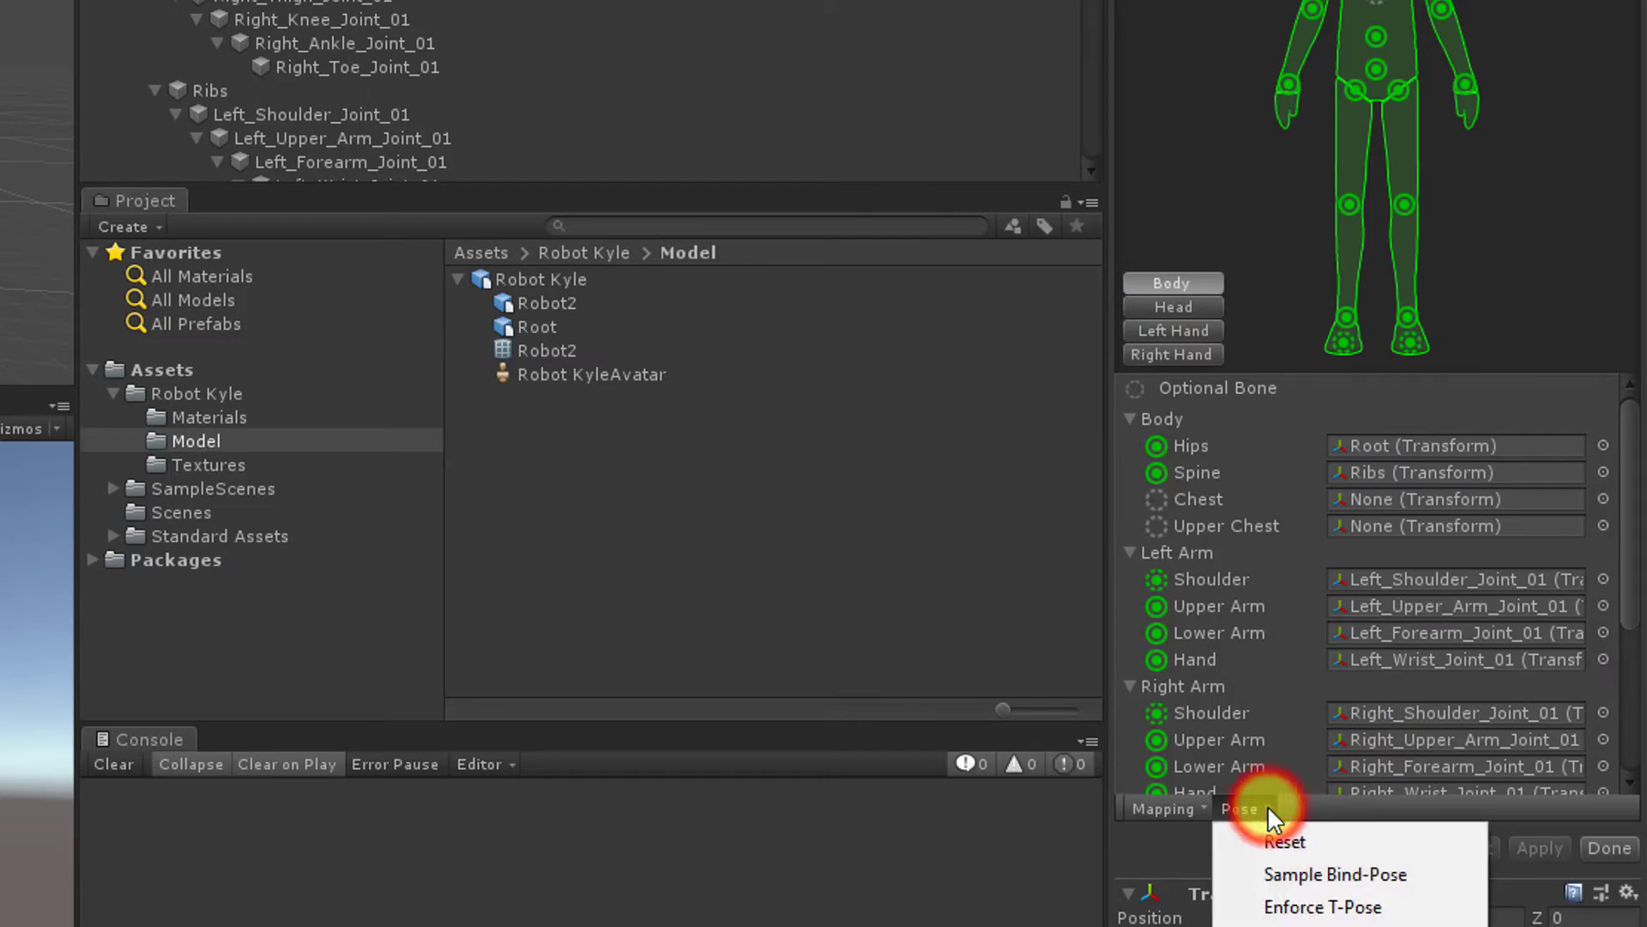
{"action": "left_click", "coordinate": [1292, 906]}
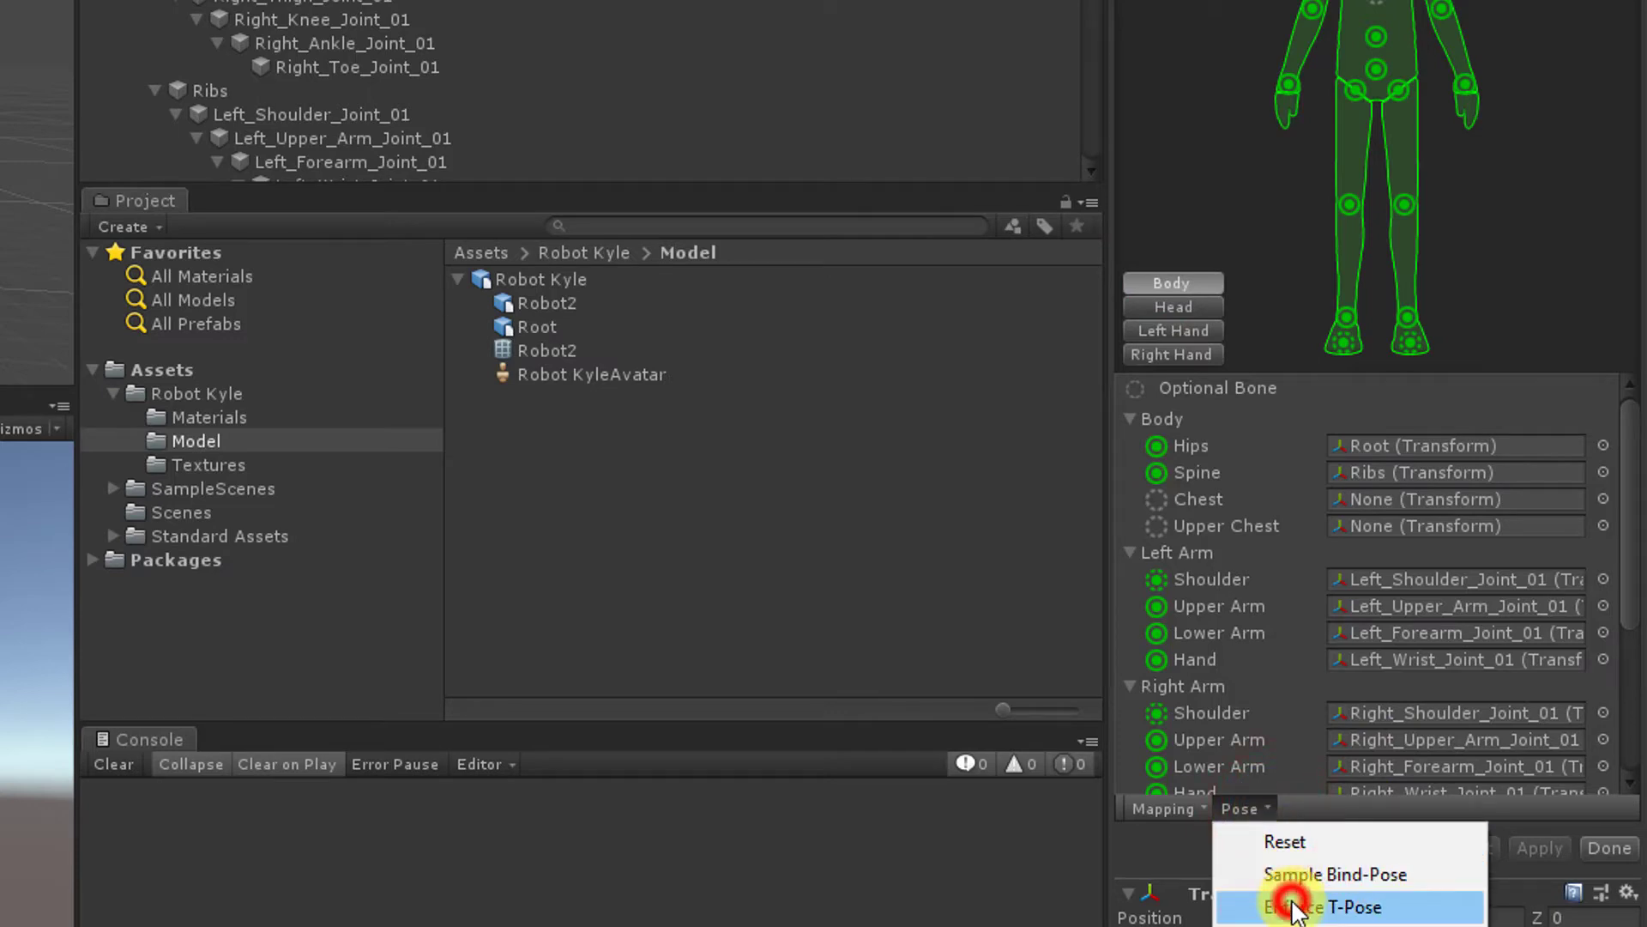
{"action": "left_click", "coordinate": [1203, 806]}
{"action": "left_click", "coordinate": [1202, 874]}
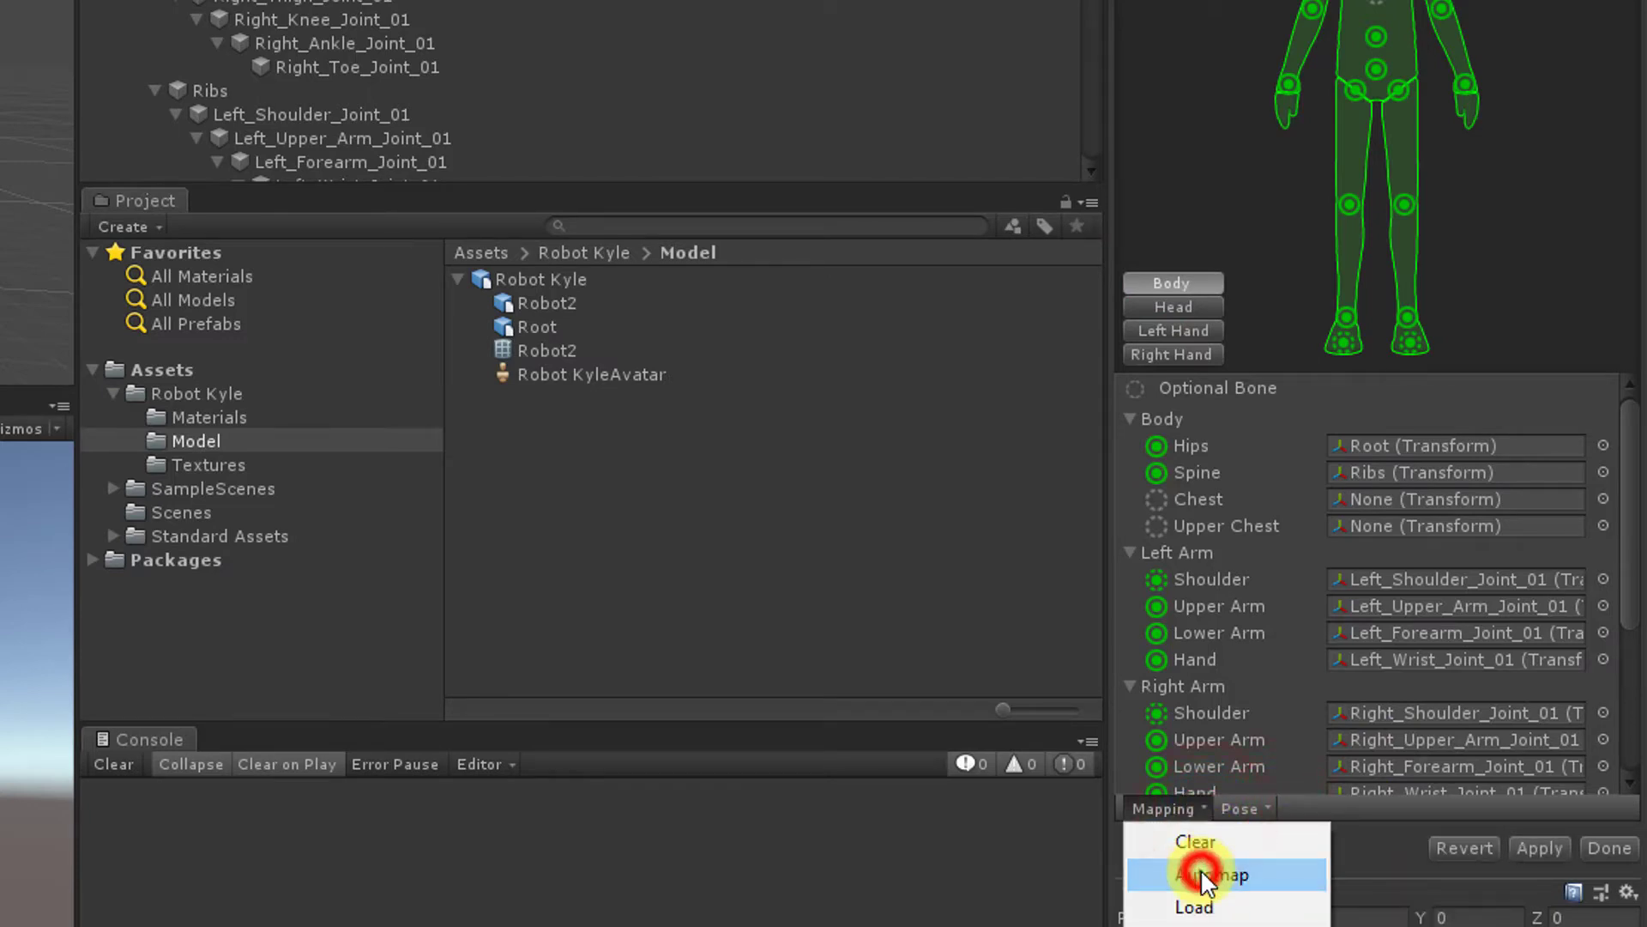
{"action": "left_click", "coordinate": [1532, 852]}
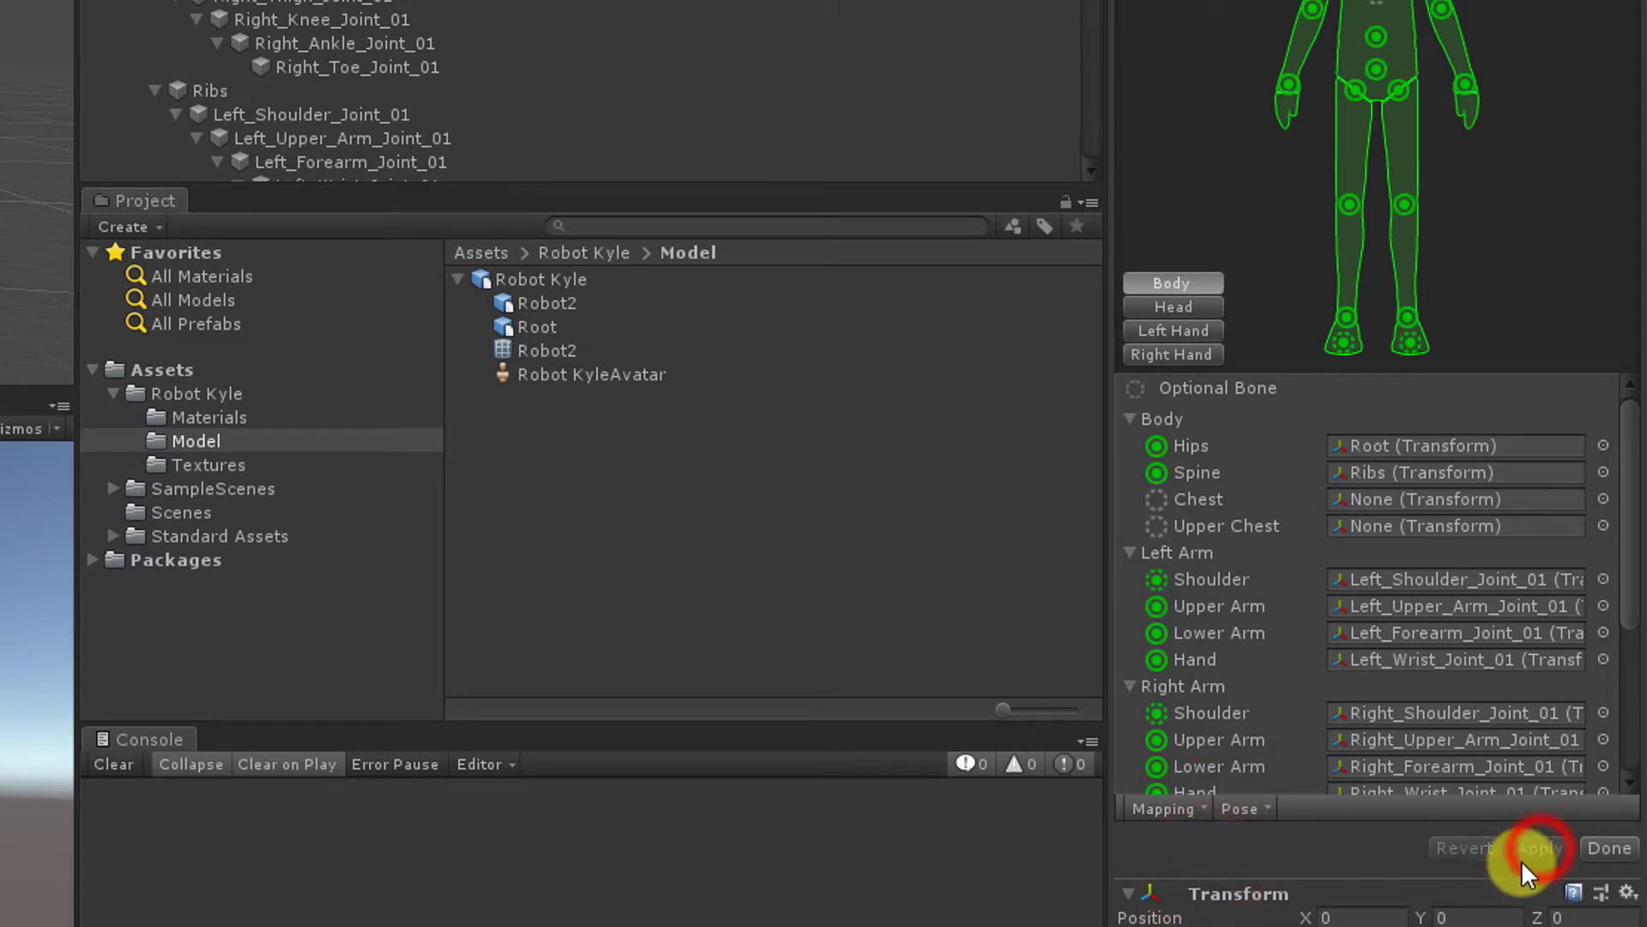
{"action": "left_click", "coordinate": [1610, 856]}
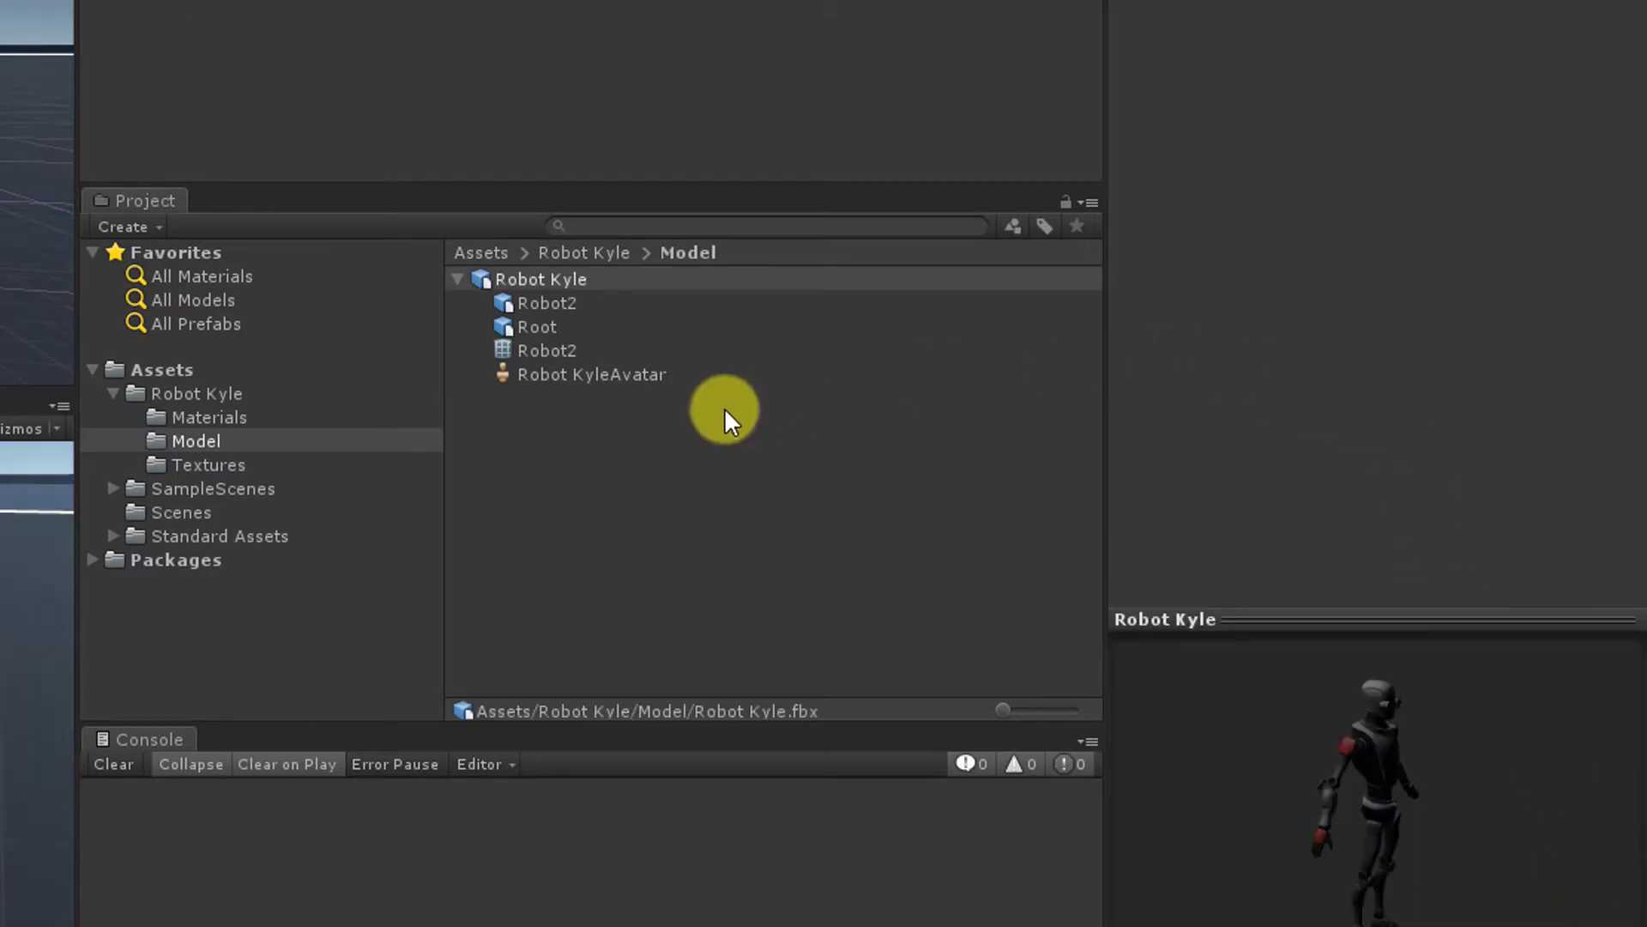
- Deactivate EthanBody, EthanGlasses and EthanSkeleton under AIThirdPersonController
{"action": "left_click", "coordinate": [580, 373]}
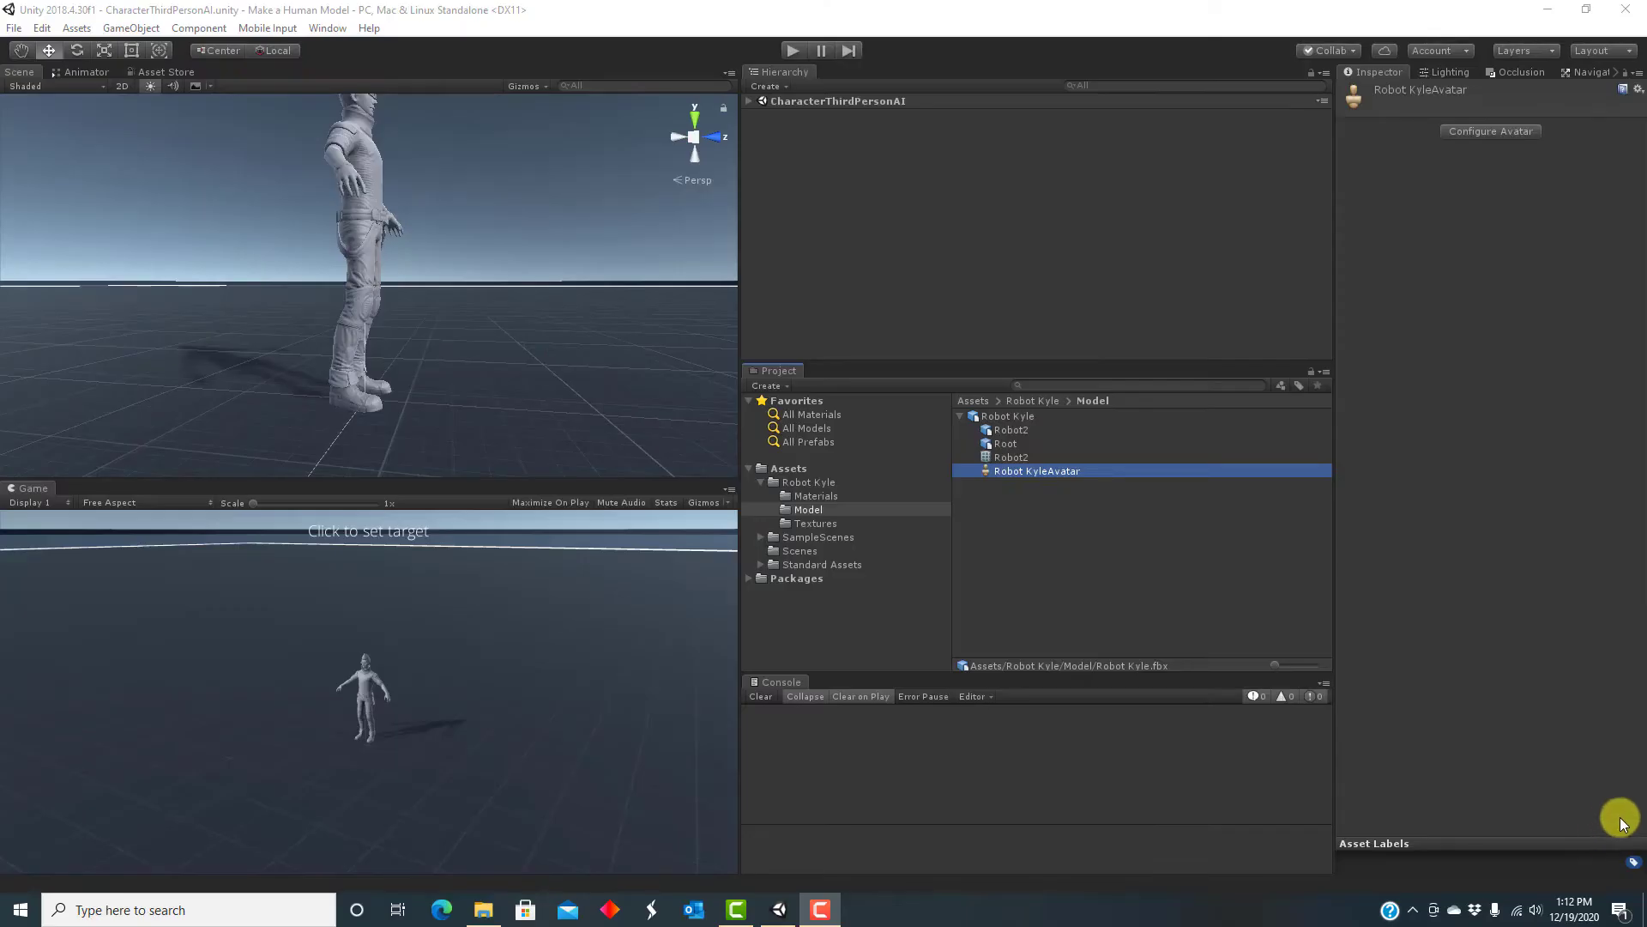
{"action": "left_click", "coordinate": [745, 100]}
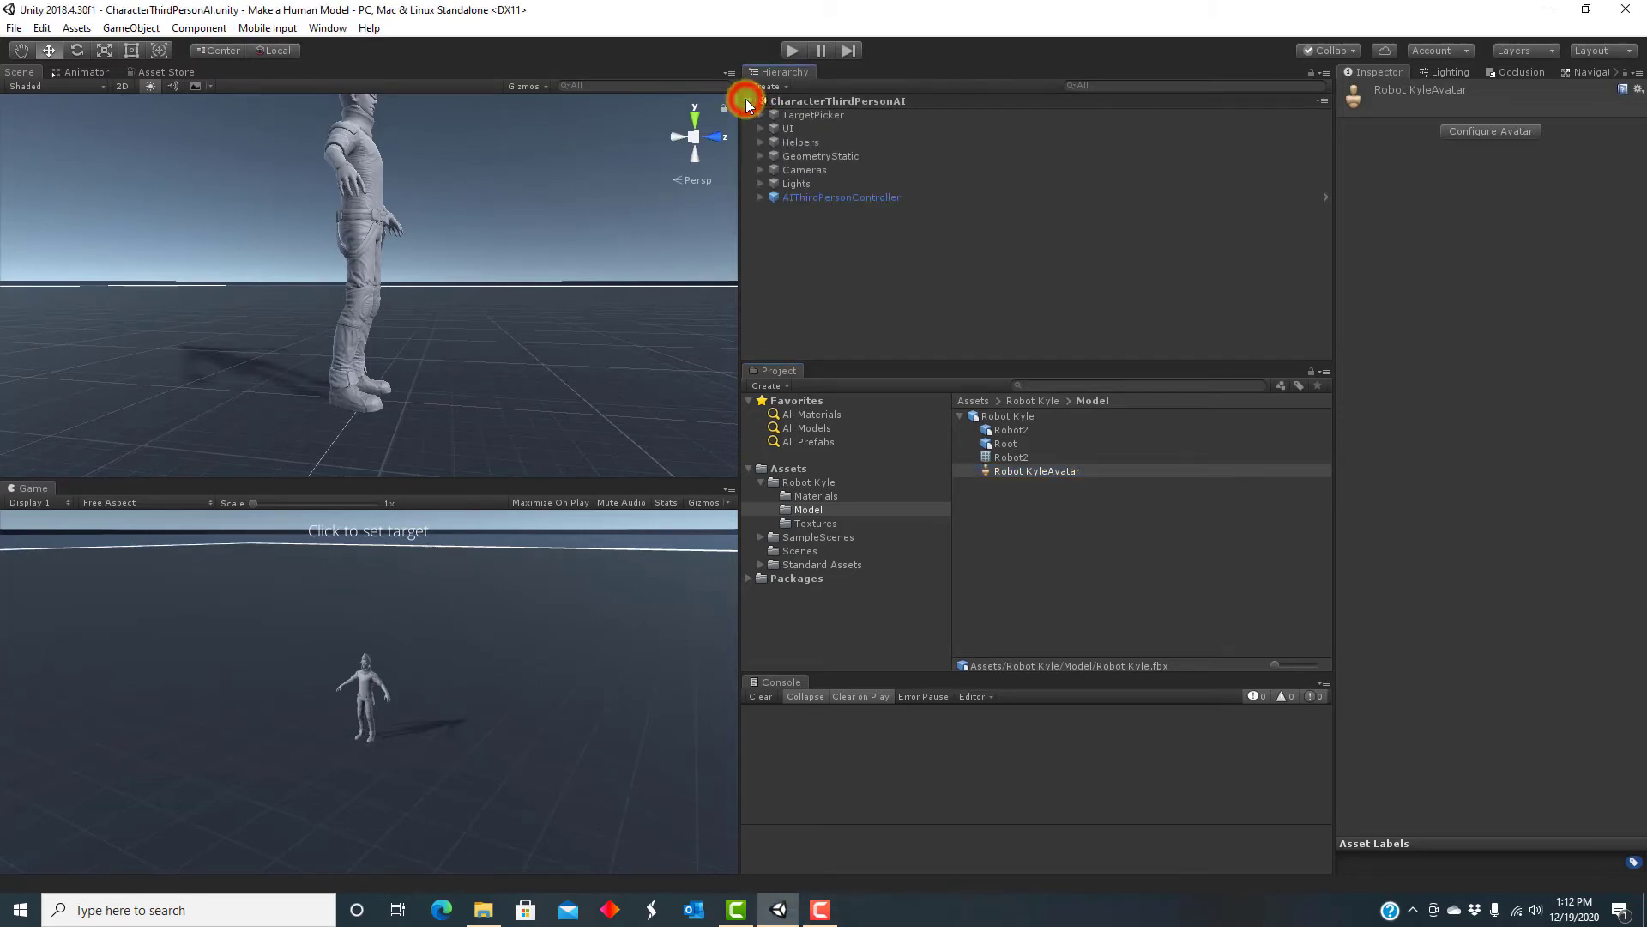
{"action": "left_click", "coordinate": [759, 196]}
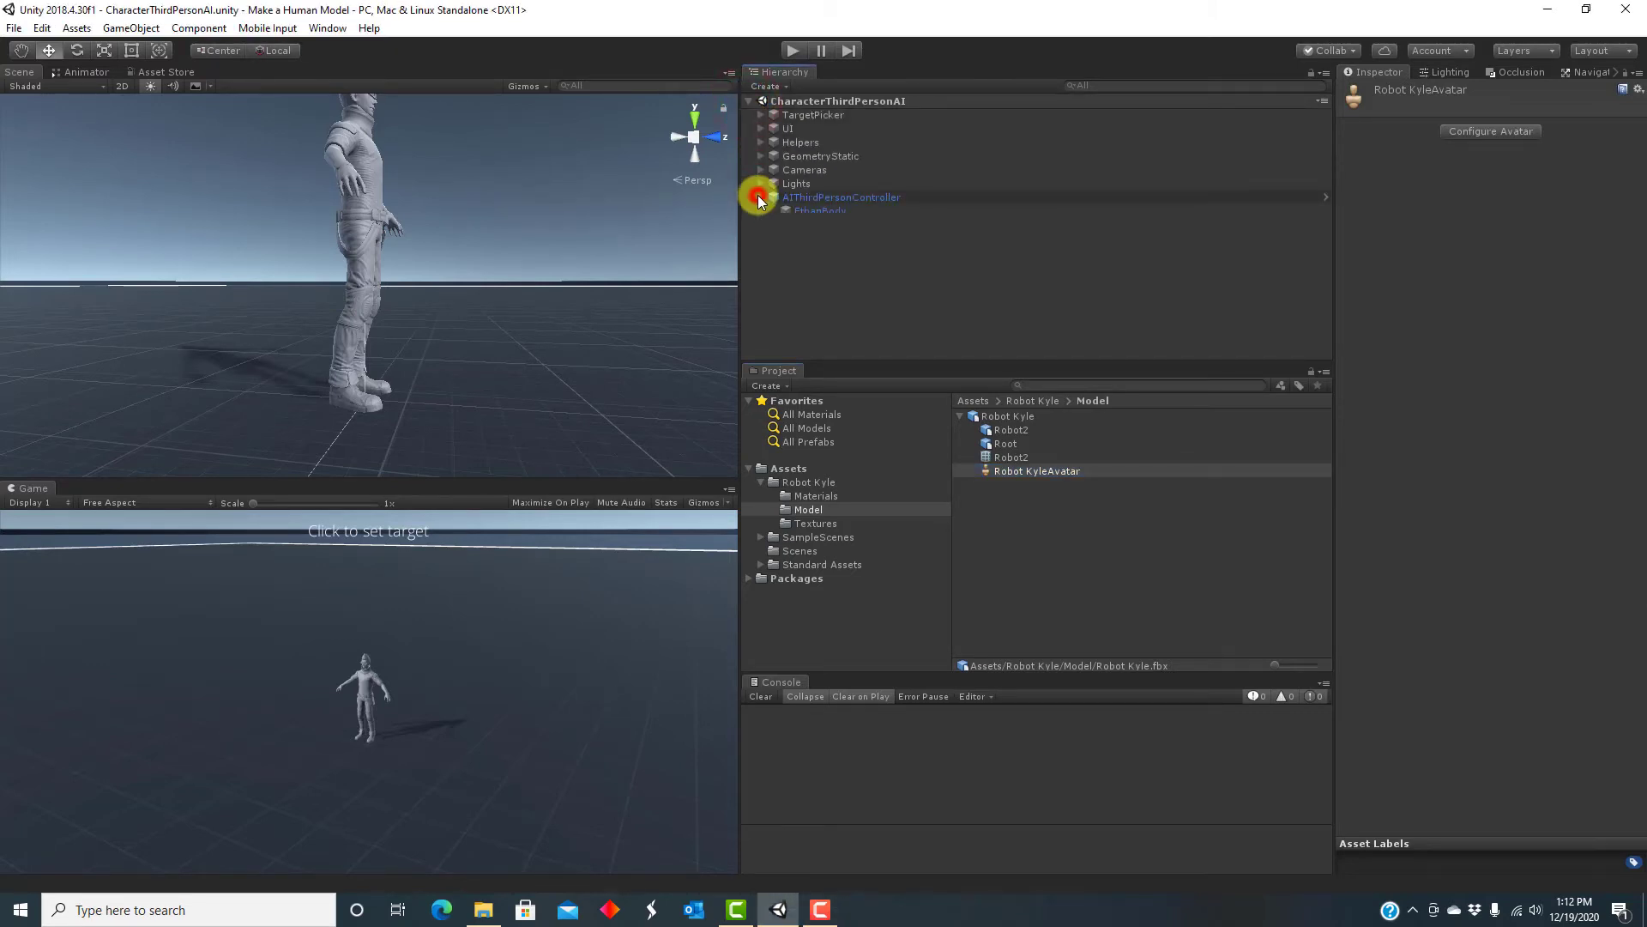
{"action": "left_click", "coordinate": [800, 213]}
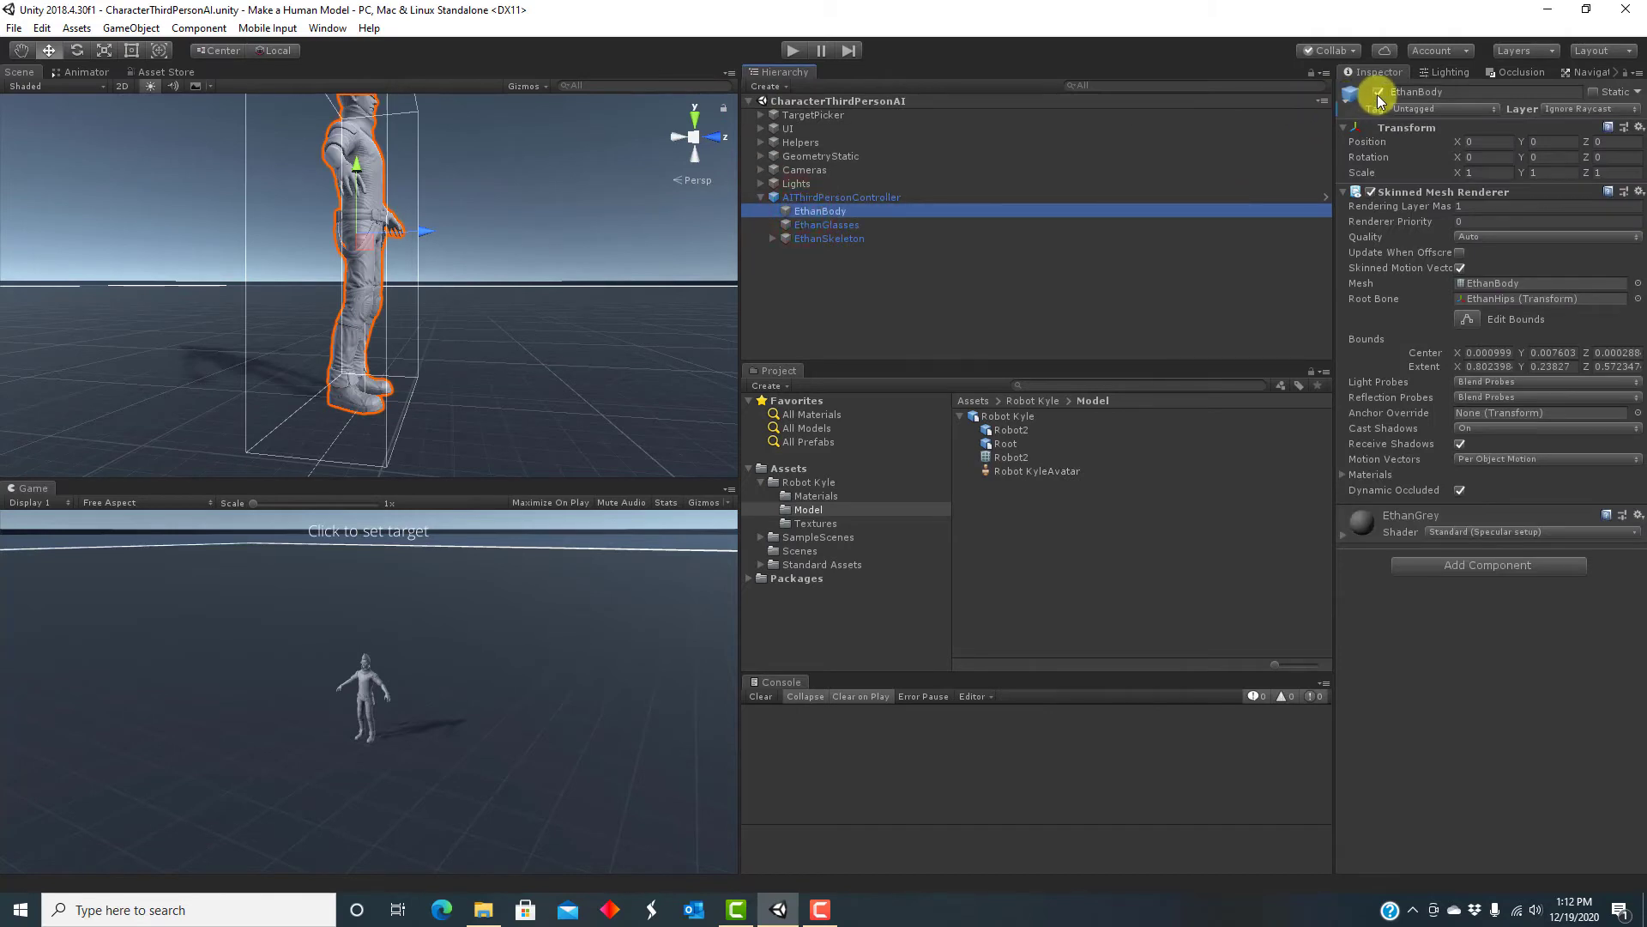
{"action": "left_click", "coordinate": [1377, 93]}
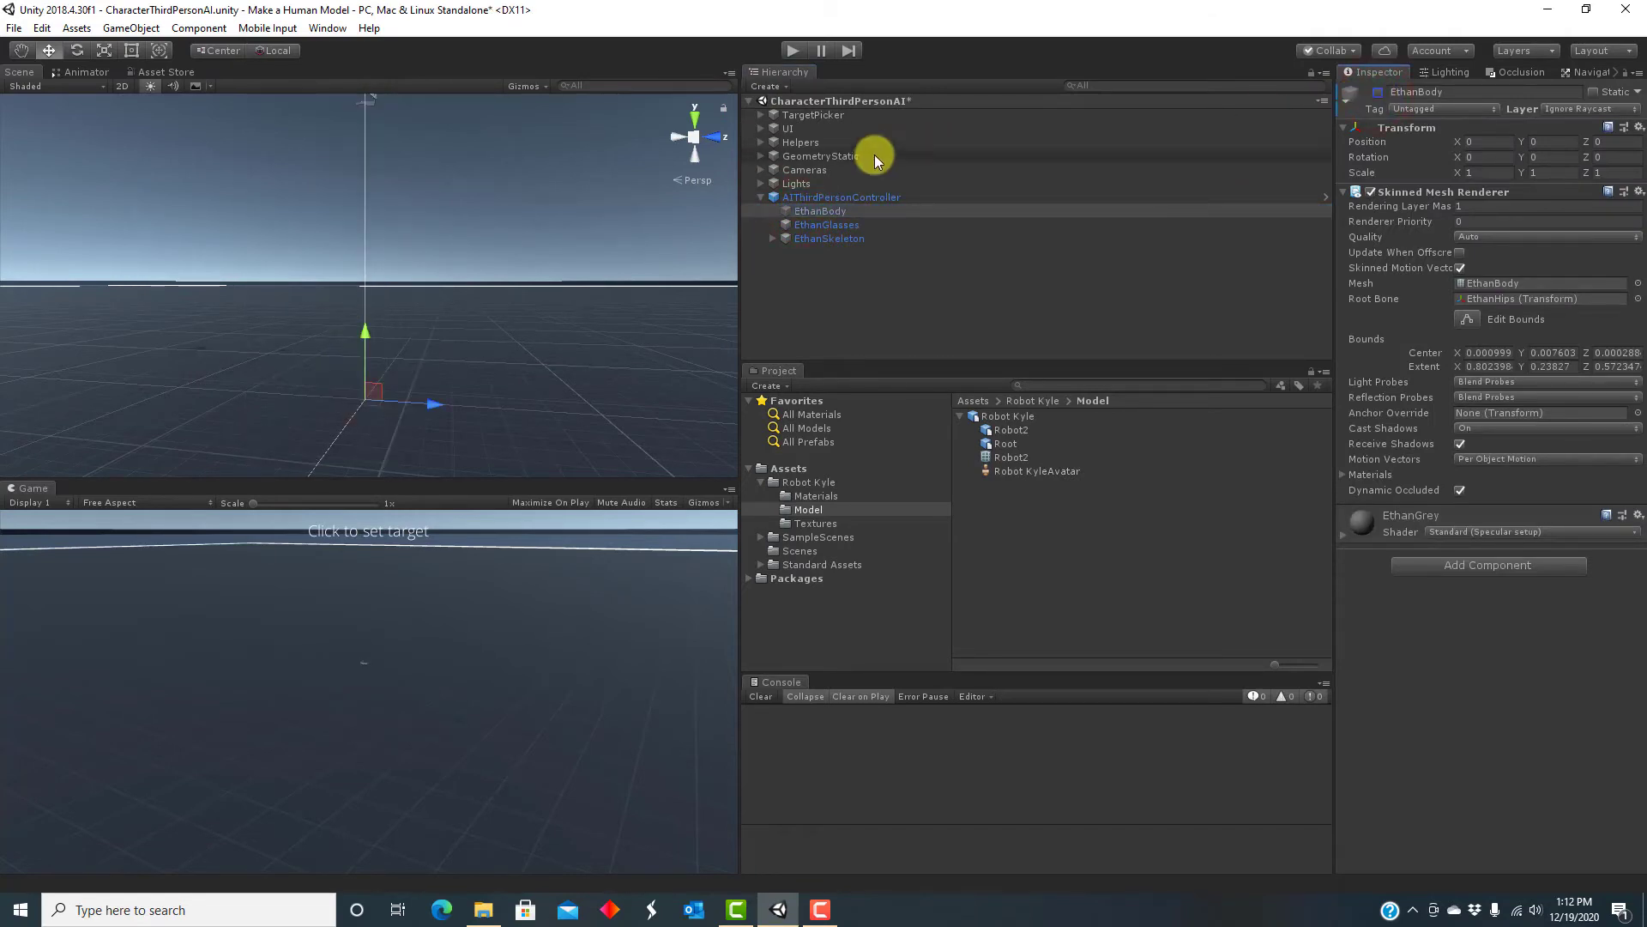
{"action": "left_click", "coordinate": [809, 224]}
{"action": "left_click", "coordinate": [1378, 93]}
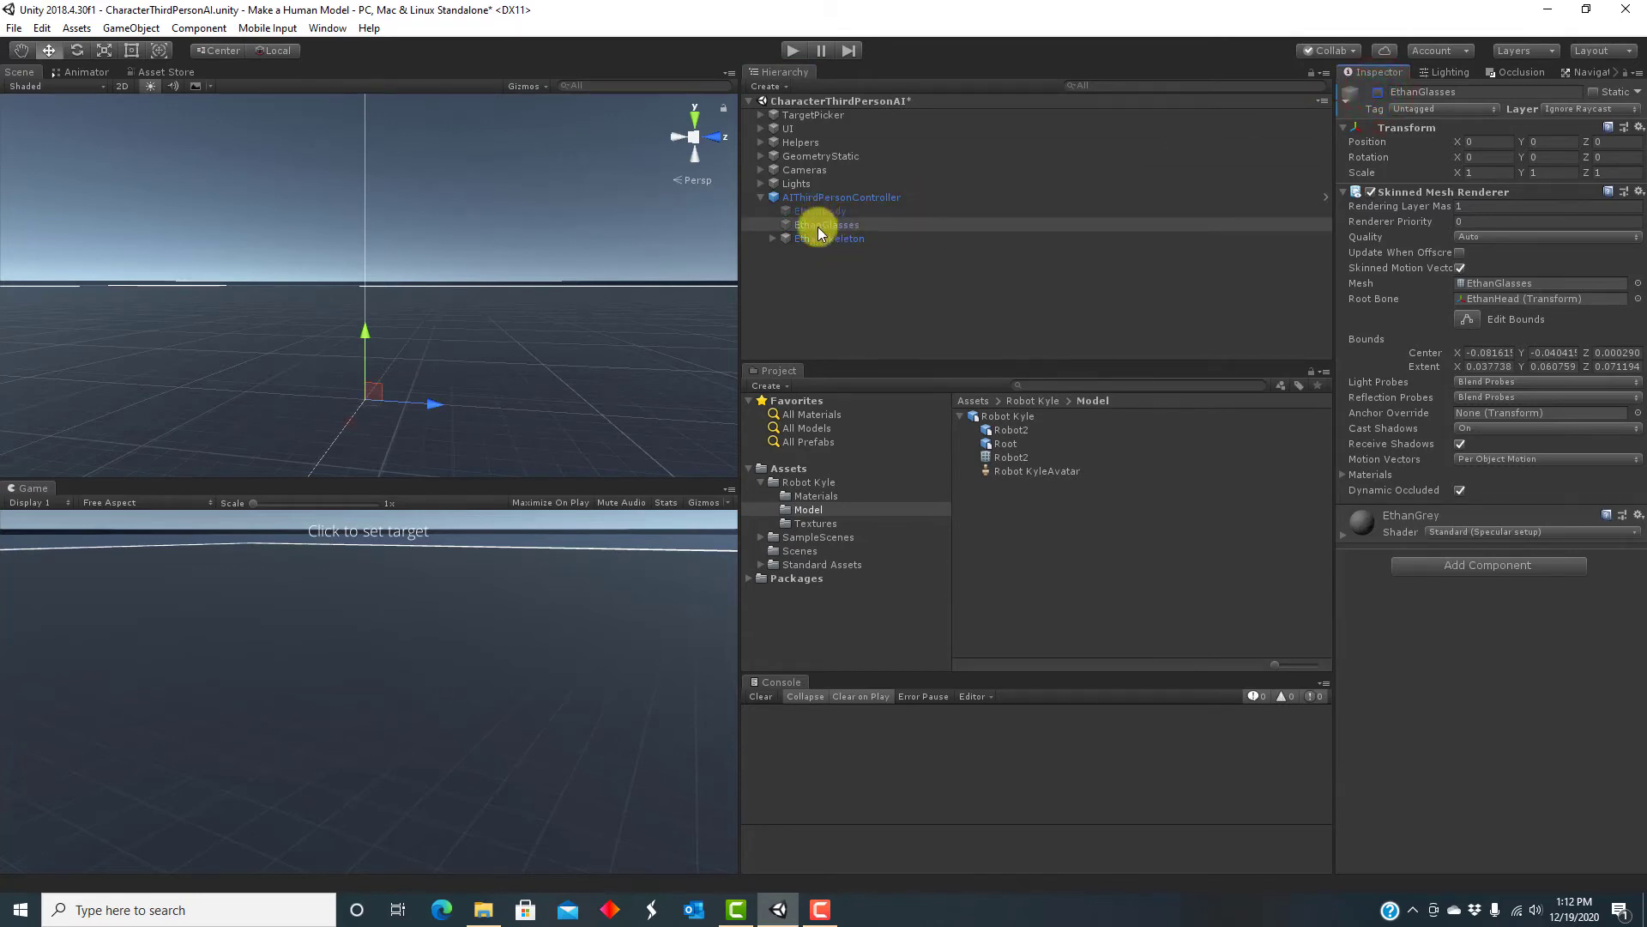
{"action": "left_click", "coordinate": [820, 238]}
{"action": "left_click", "coordinate": [1379, 92]}
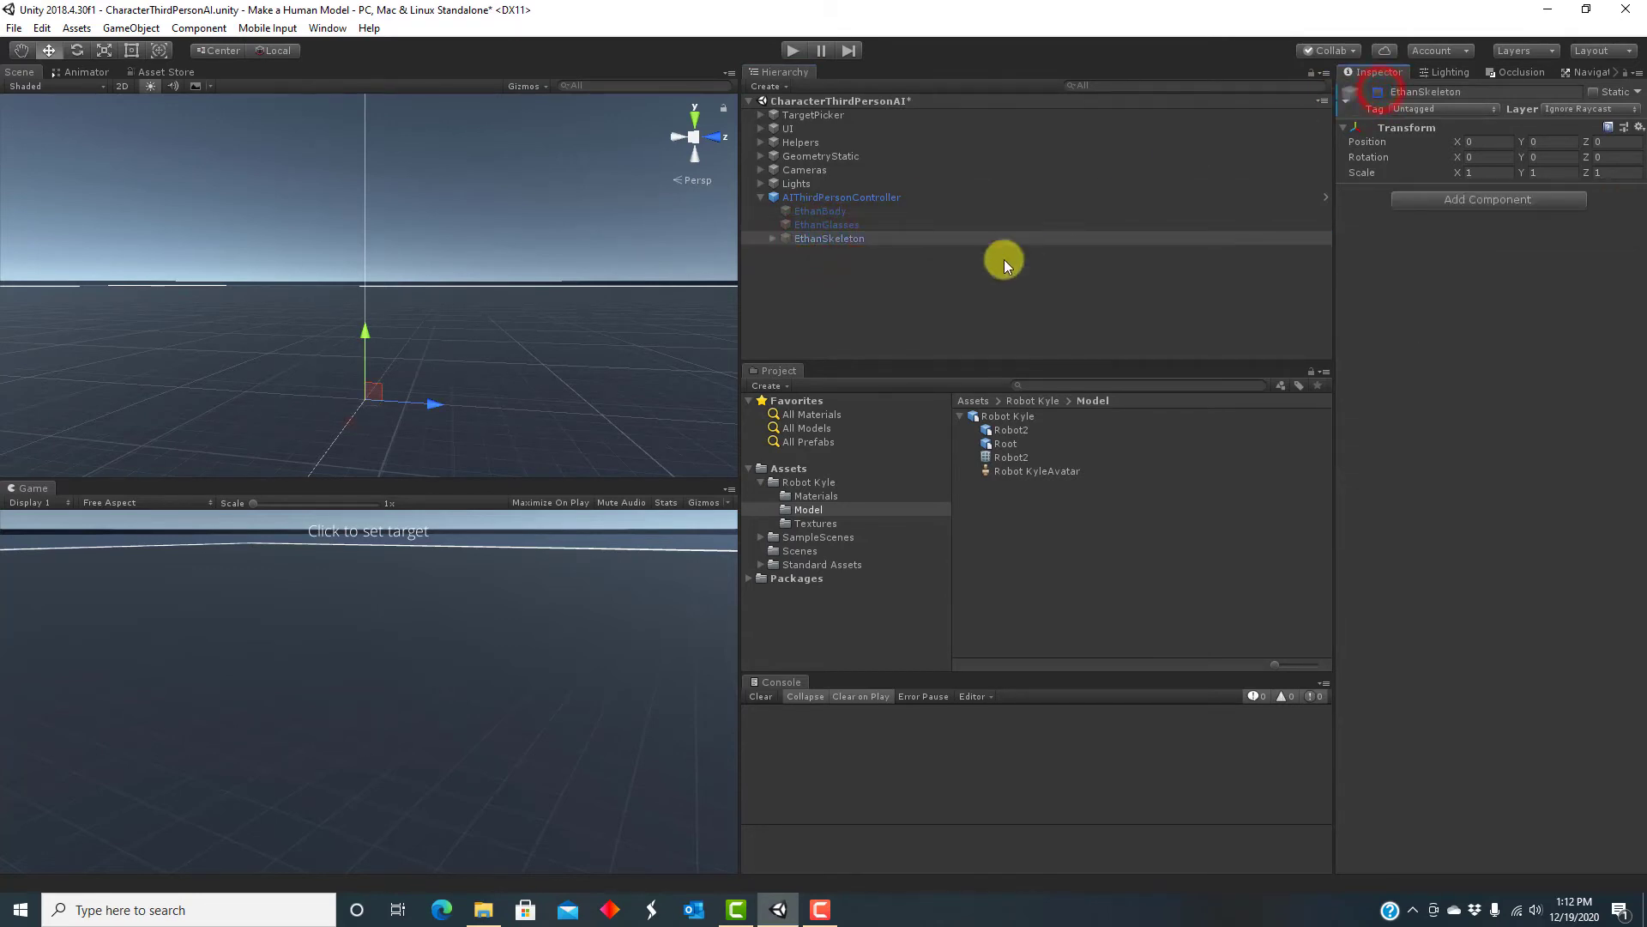
- Place Robot Kyle under AIThirdPersonController and disable its own Animator
{"action": "left_click_drag", "start_coordinate": [999, 422], "coordinate": [882, 197]}
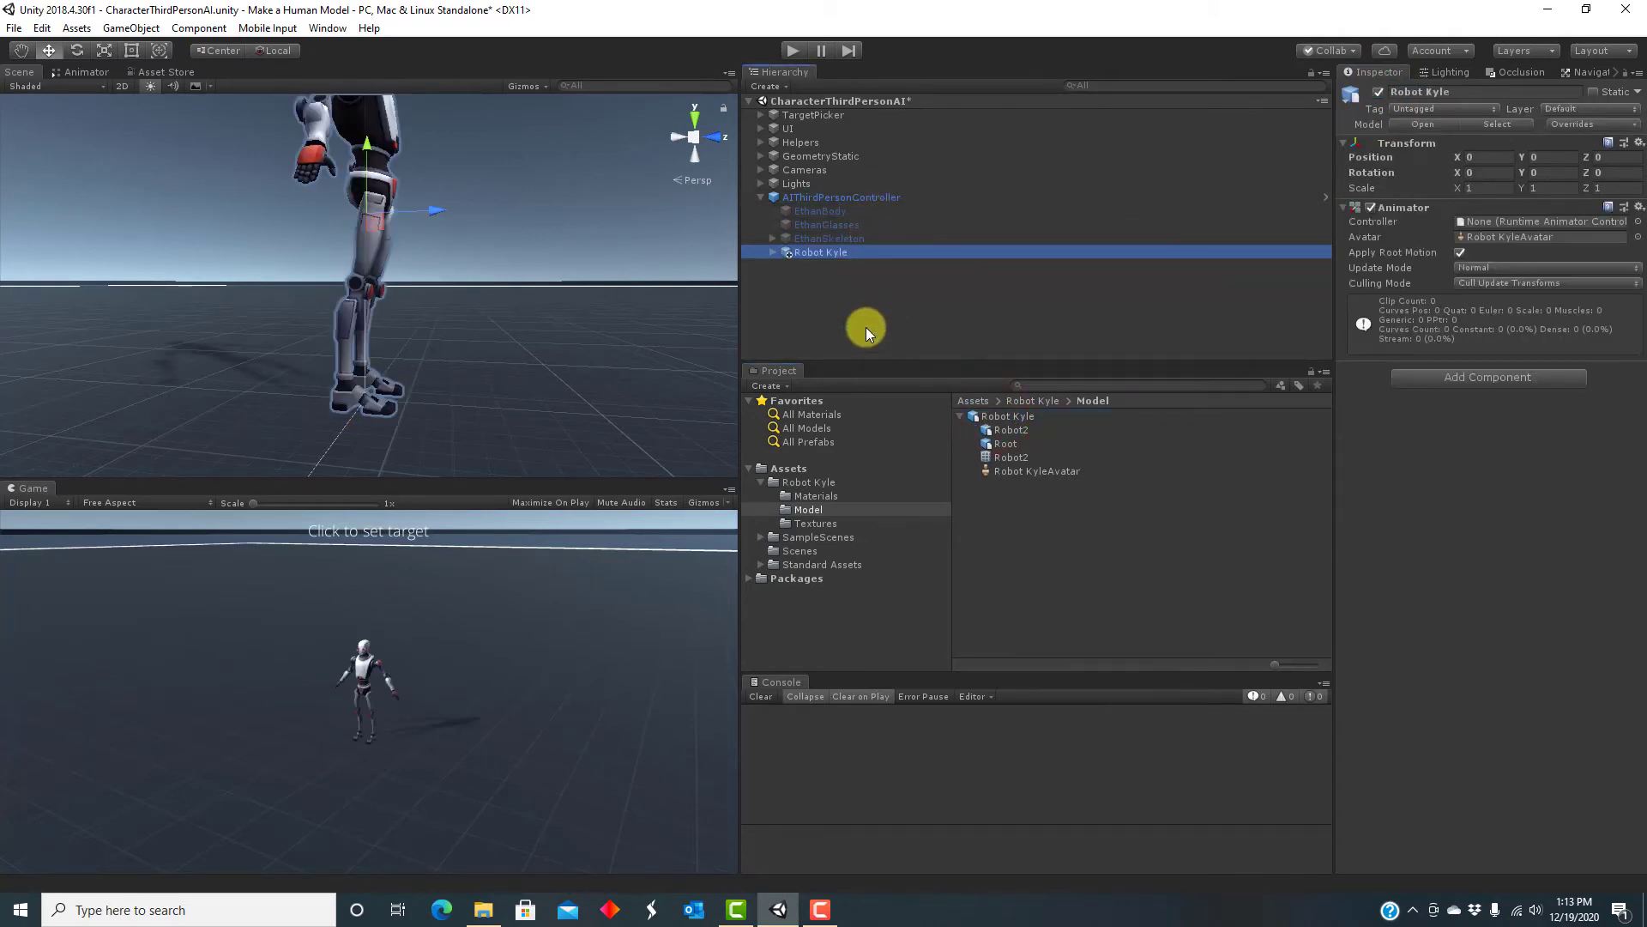
{"action": "left_click", "coordinate": [825, 252]}
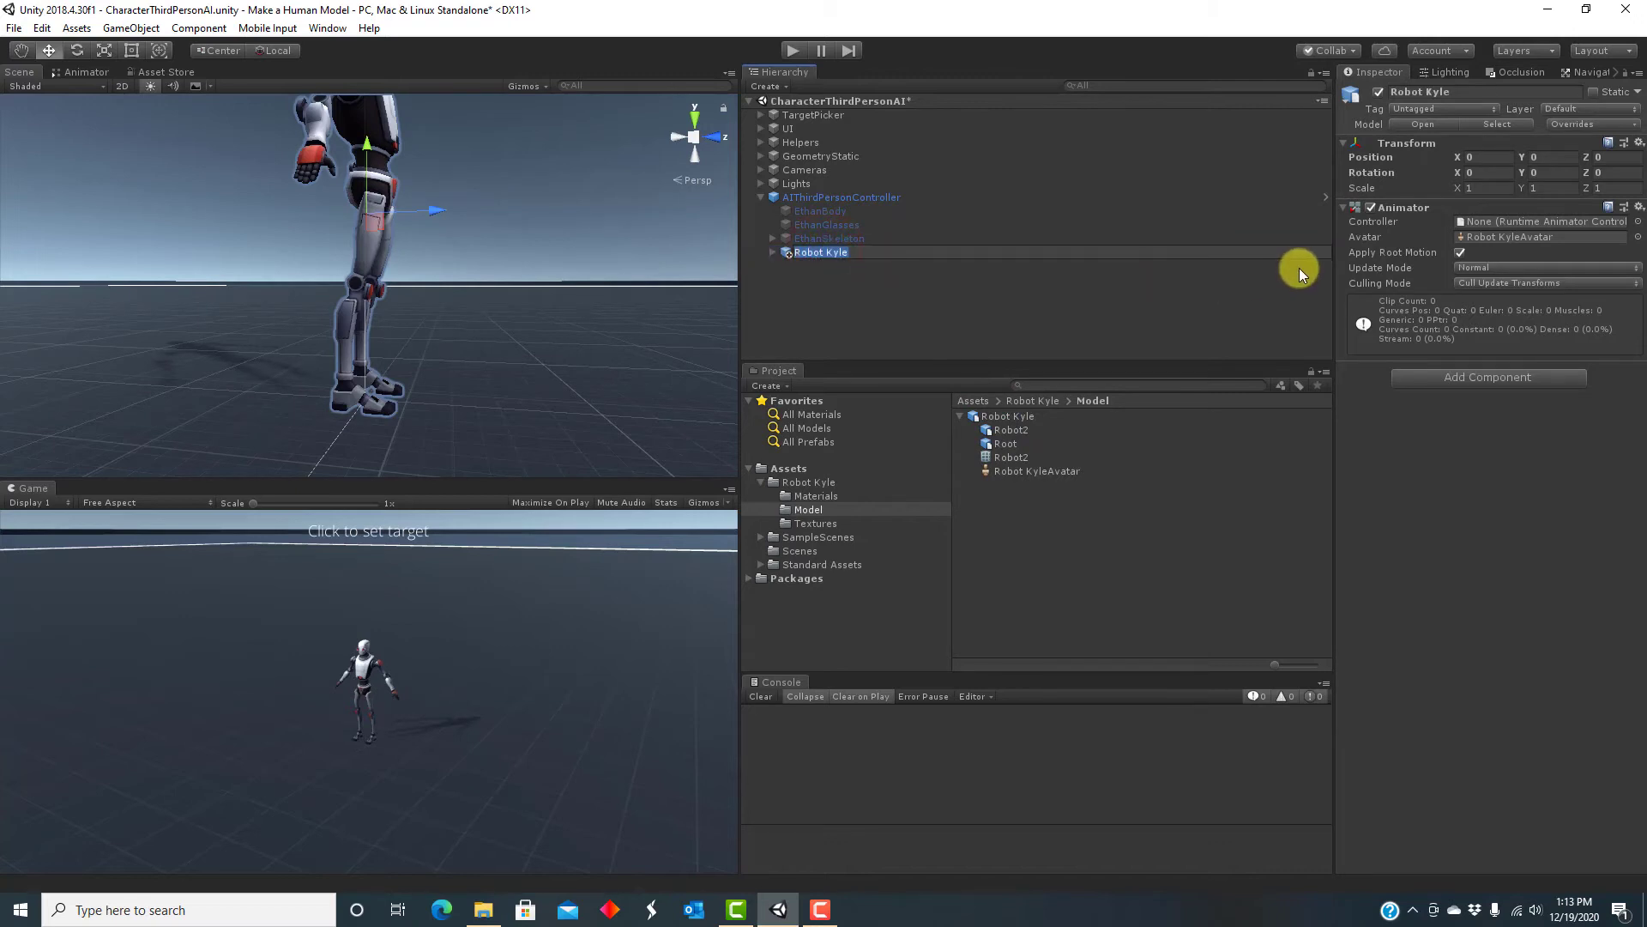
{"action": "left_click", "coordinate": [1369, 208]}
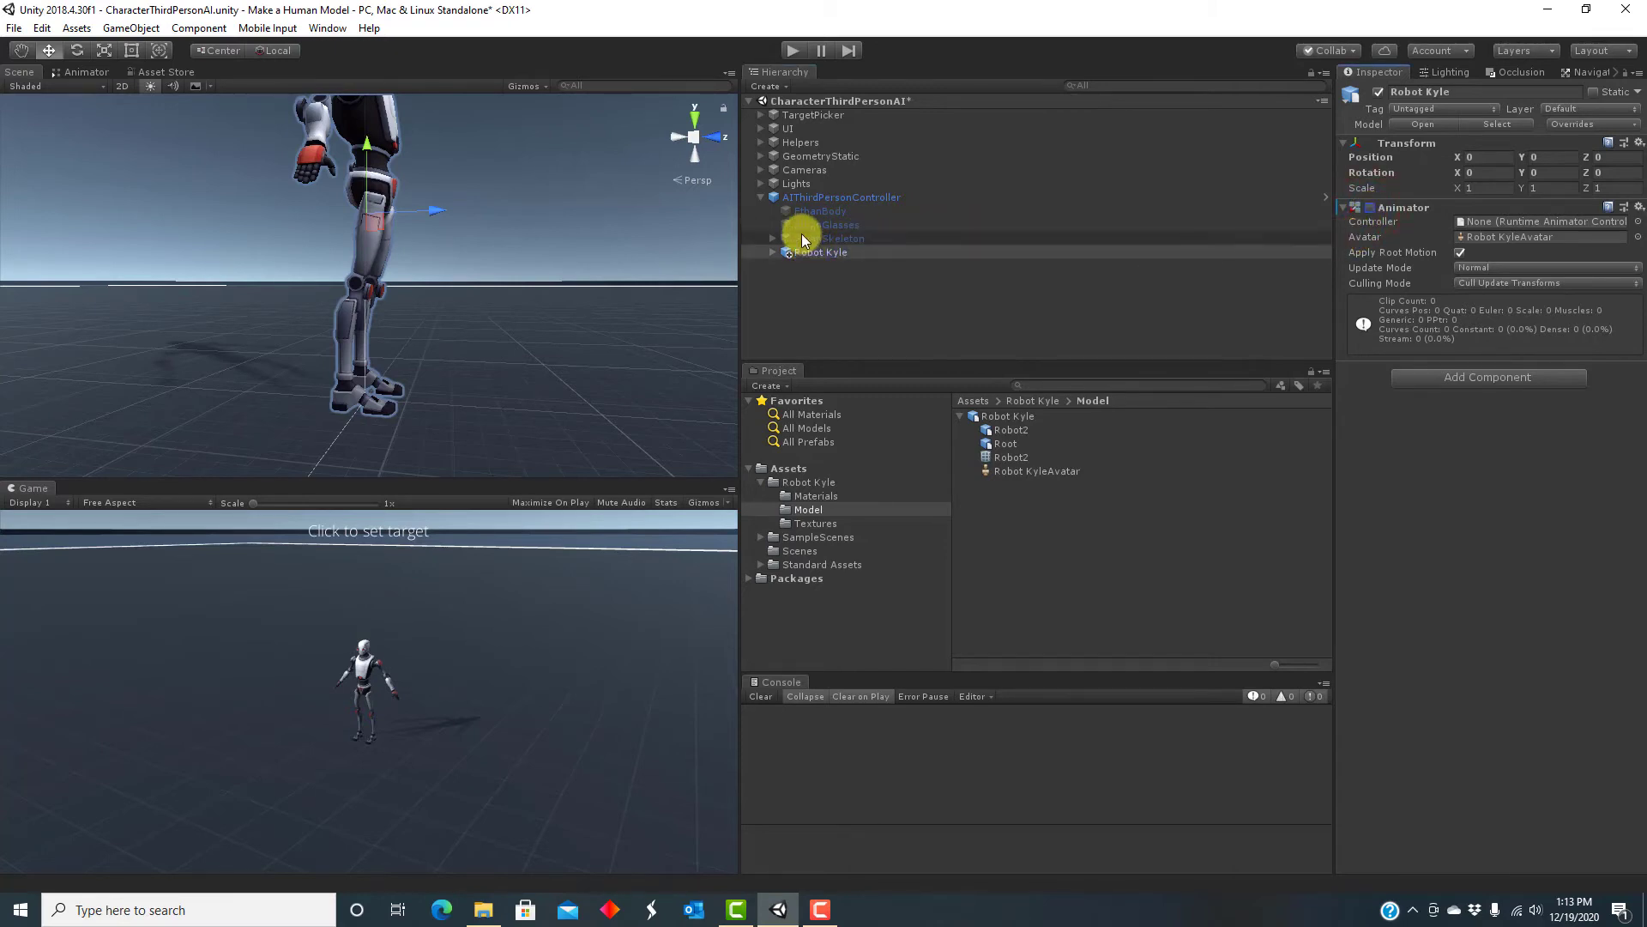
- Set AIThirdPersonController's Avatar to Robot KyleAvatar and play the scene
{"action": "left_click", "coordinate": [802, 198]}
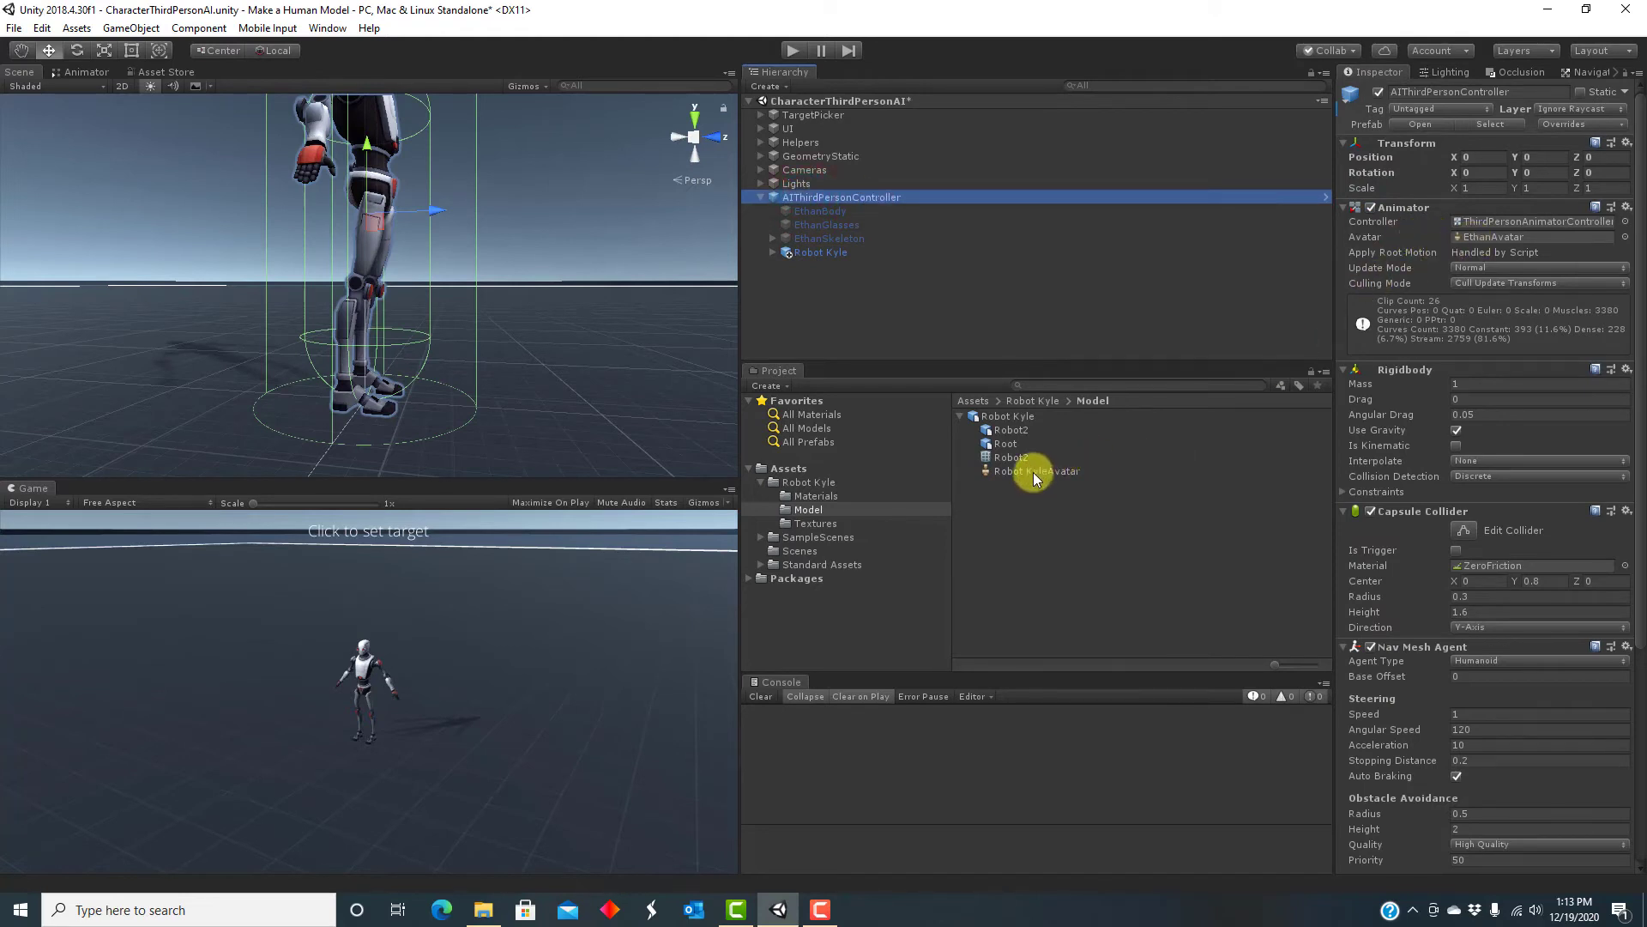
{"action": "left_click_drag", "start_coordinate": [1033, 476], "coordinate": [1480, 239]}
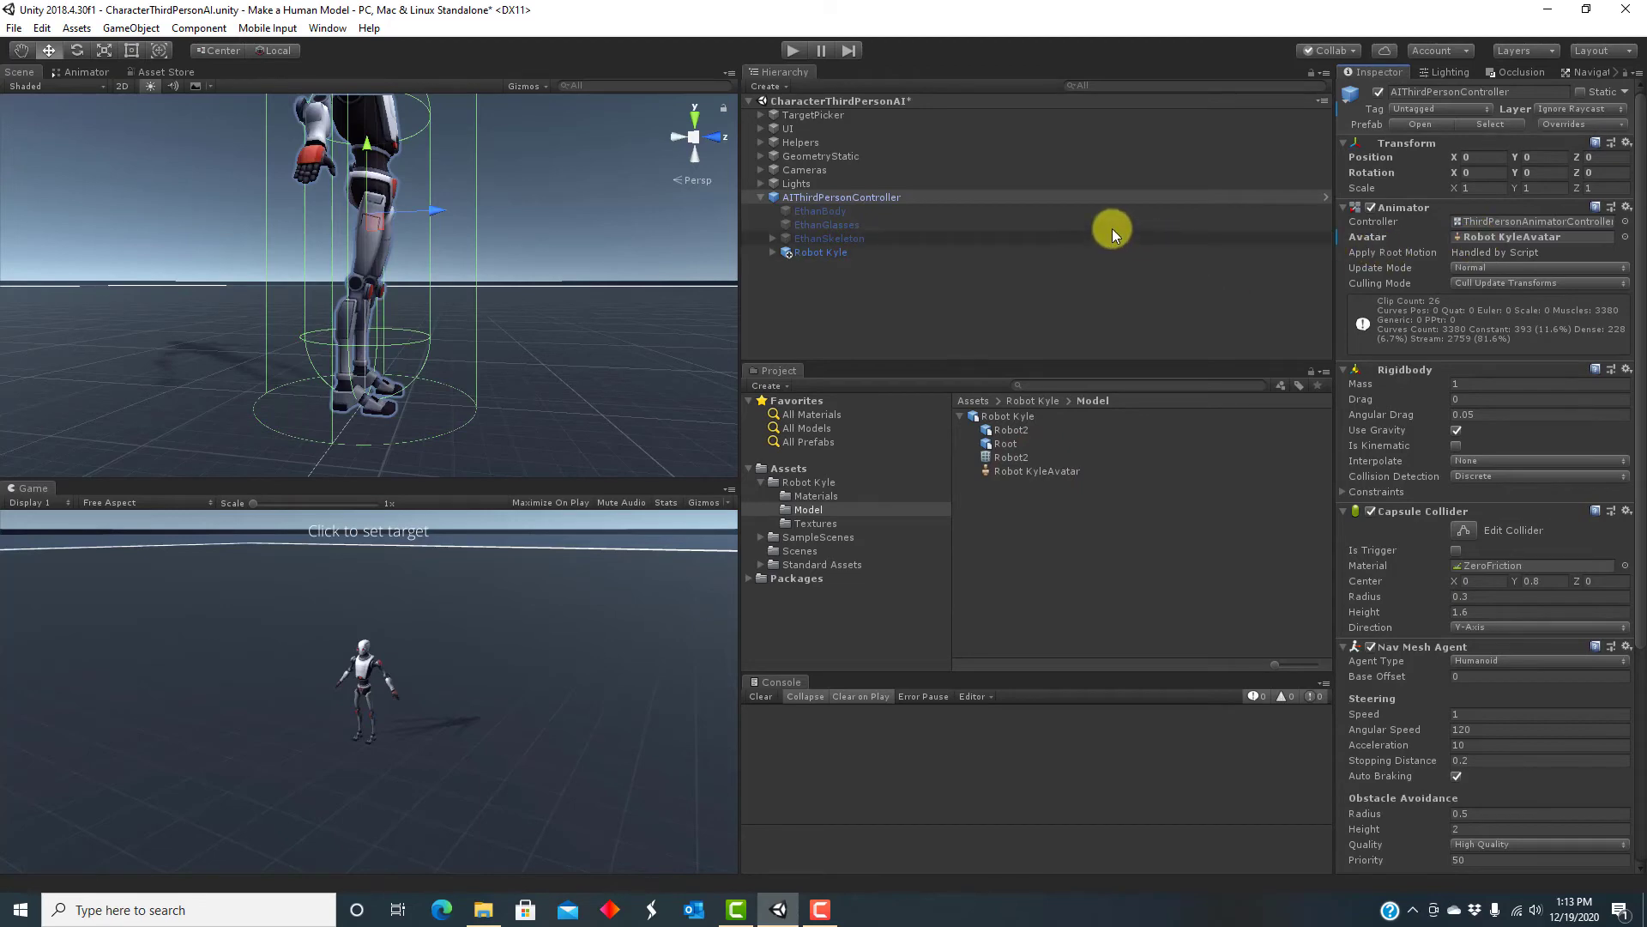
{"action": "left_click", "coordinate": [791, 51]}
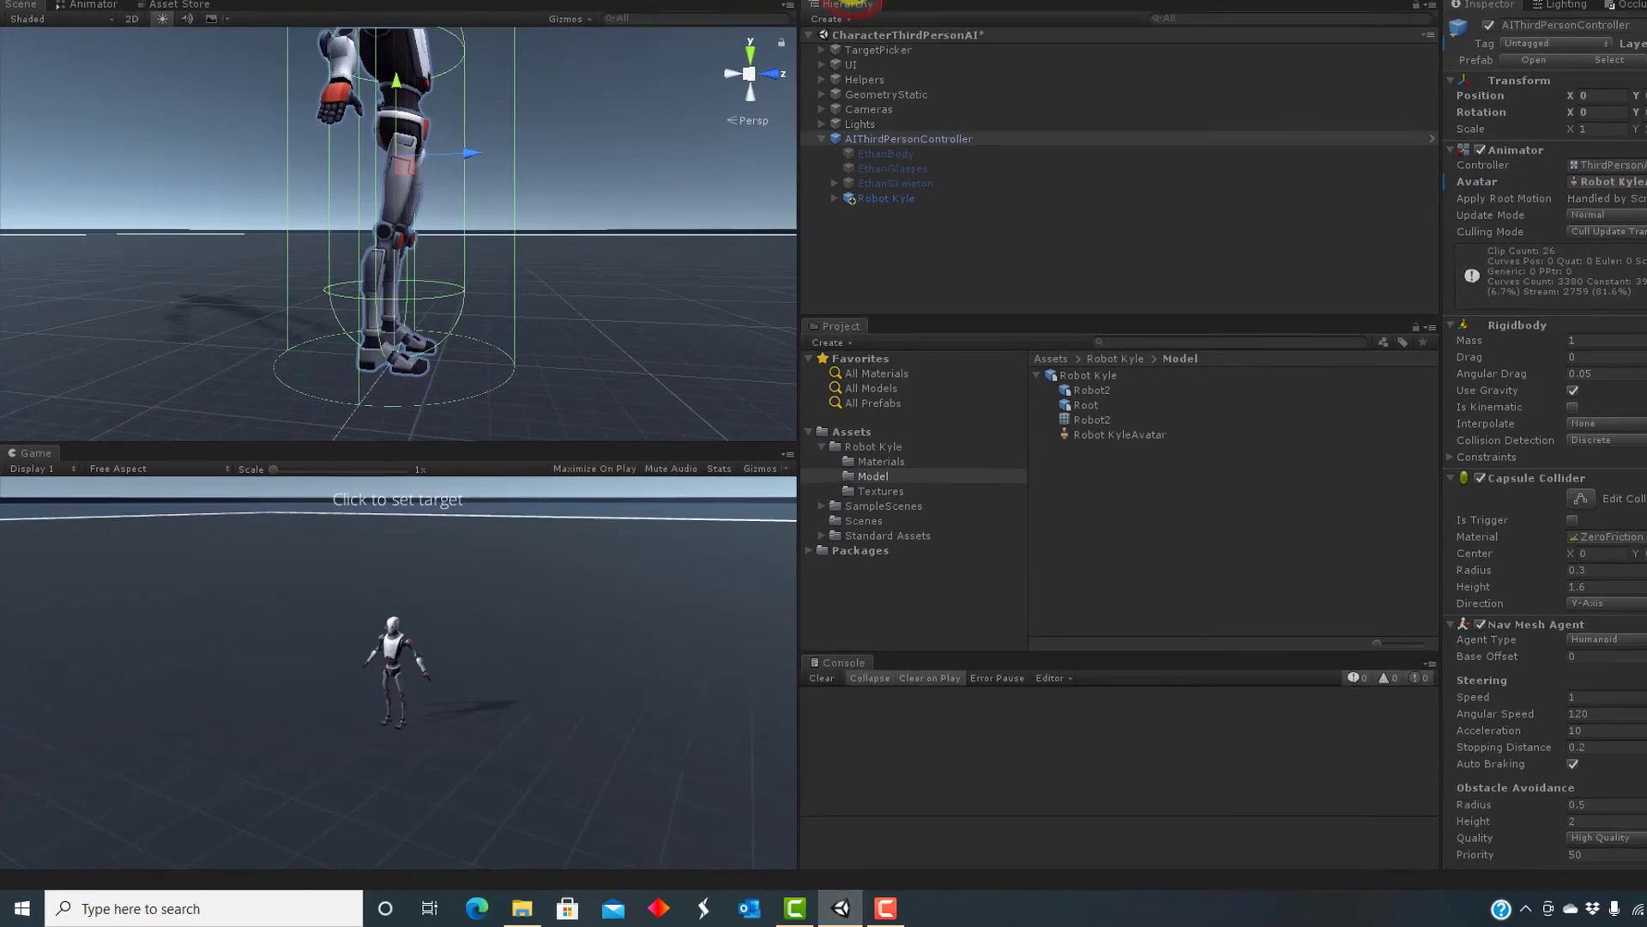